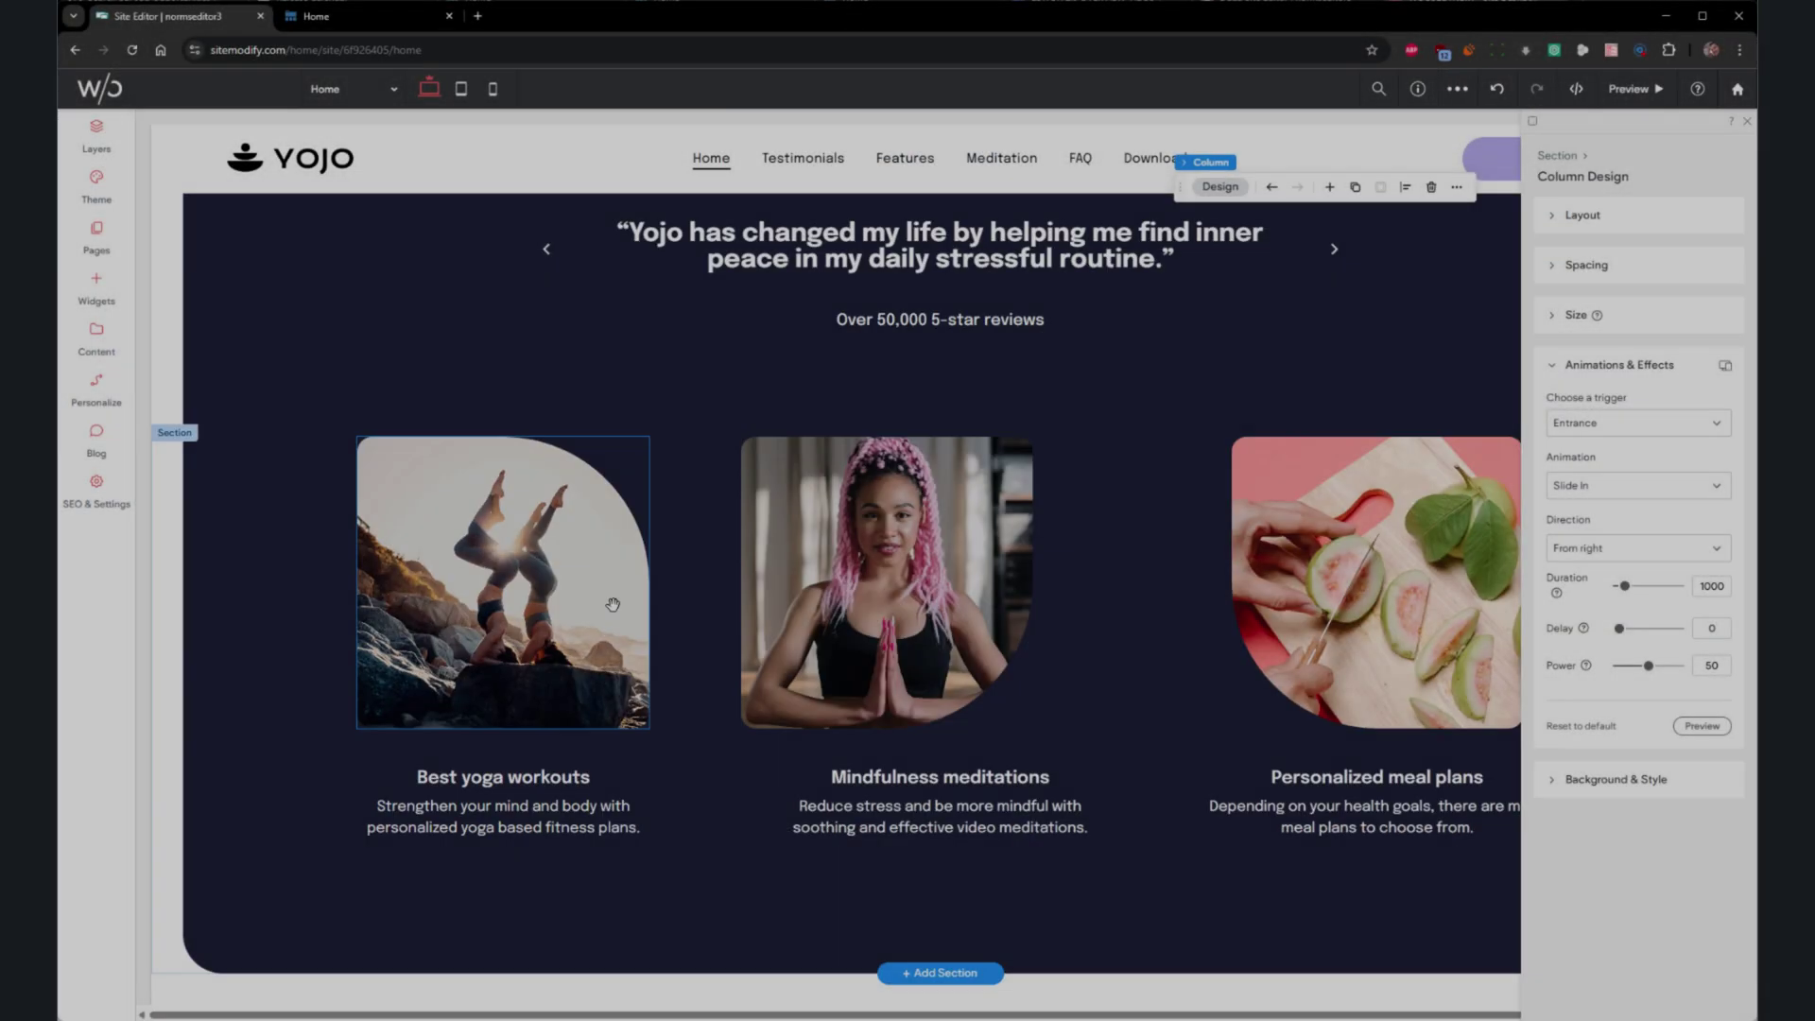
- Resize the testimonial images, making the yoga image 532 by 401 and enlarging the meditation image
left_click(653, 728)
left_click_drag(656, 736, 716, 760)
left_click(888, 586)
left_click_drag(1034, 728, 1180, 752)
left_click(1371, 586)
- Give the Why Choose YOJO image a scroll-triggered Slide animation
scroll(940, 635, "down", 10)
- Make the Features phone image slide in from the left on scroll
left_click(810, 596)
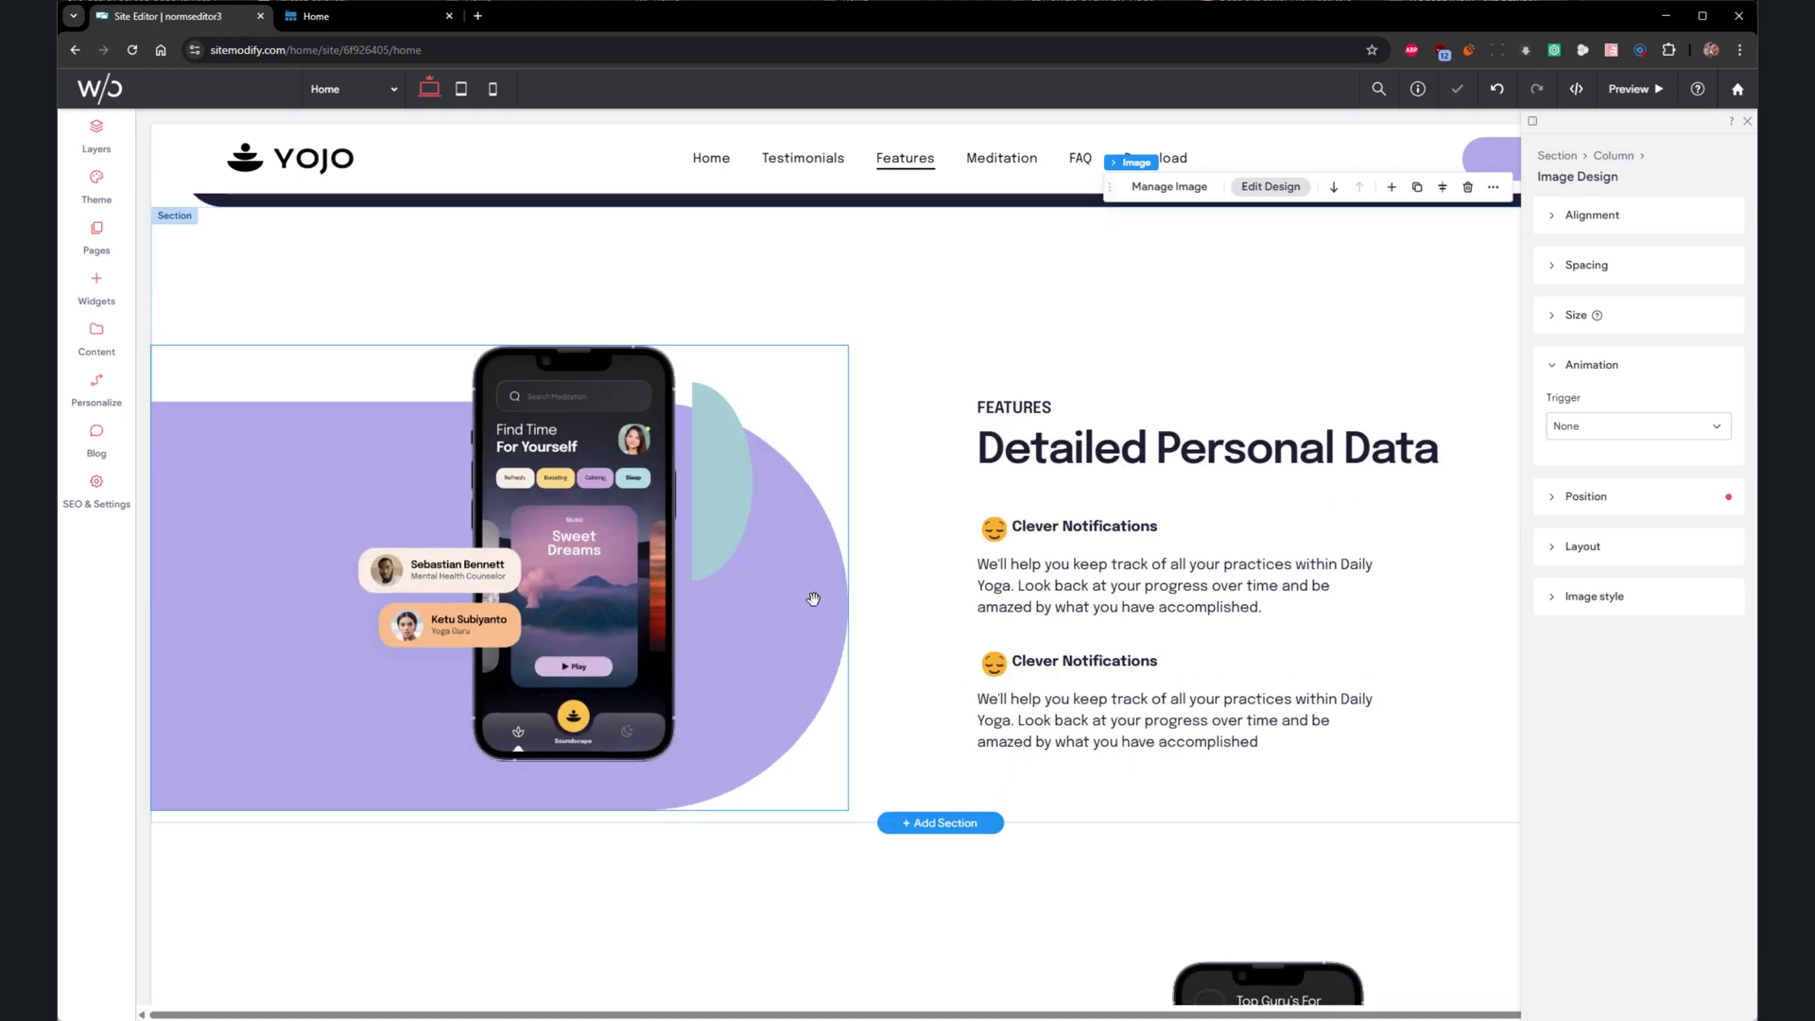
left_click(1587, 508)
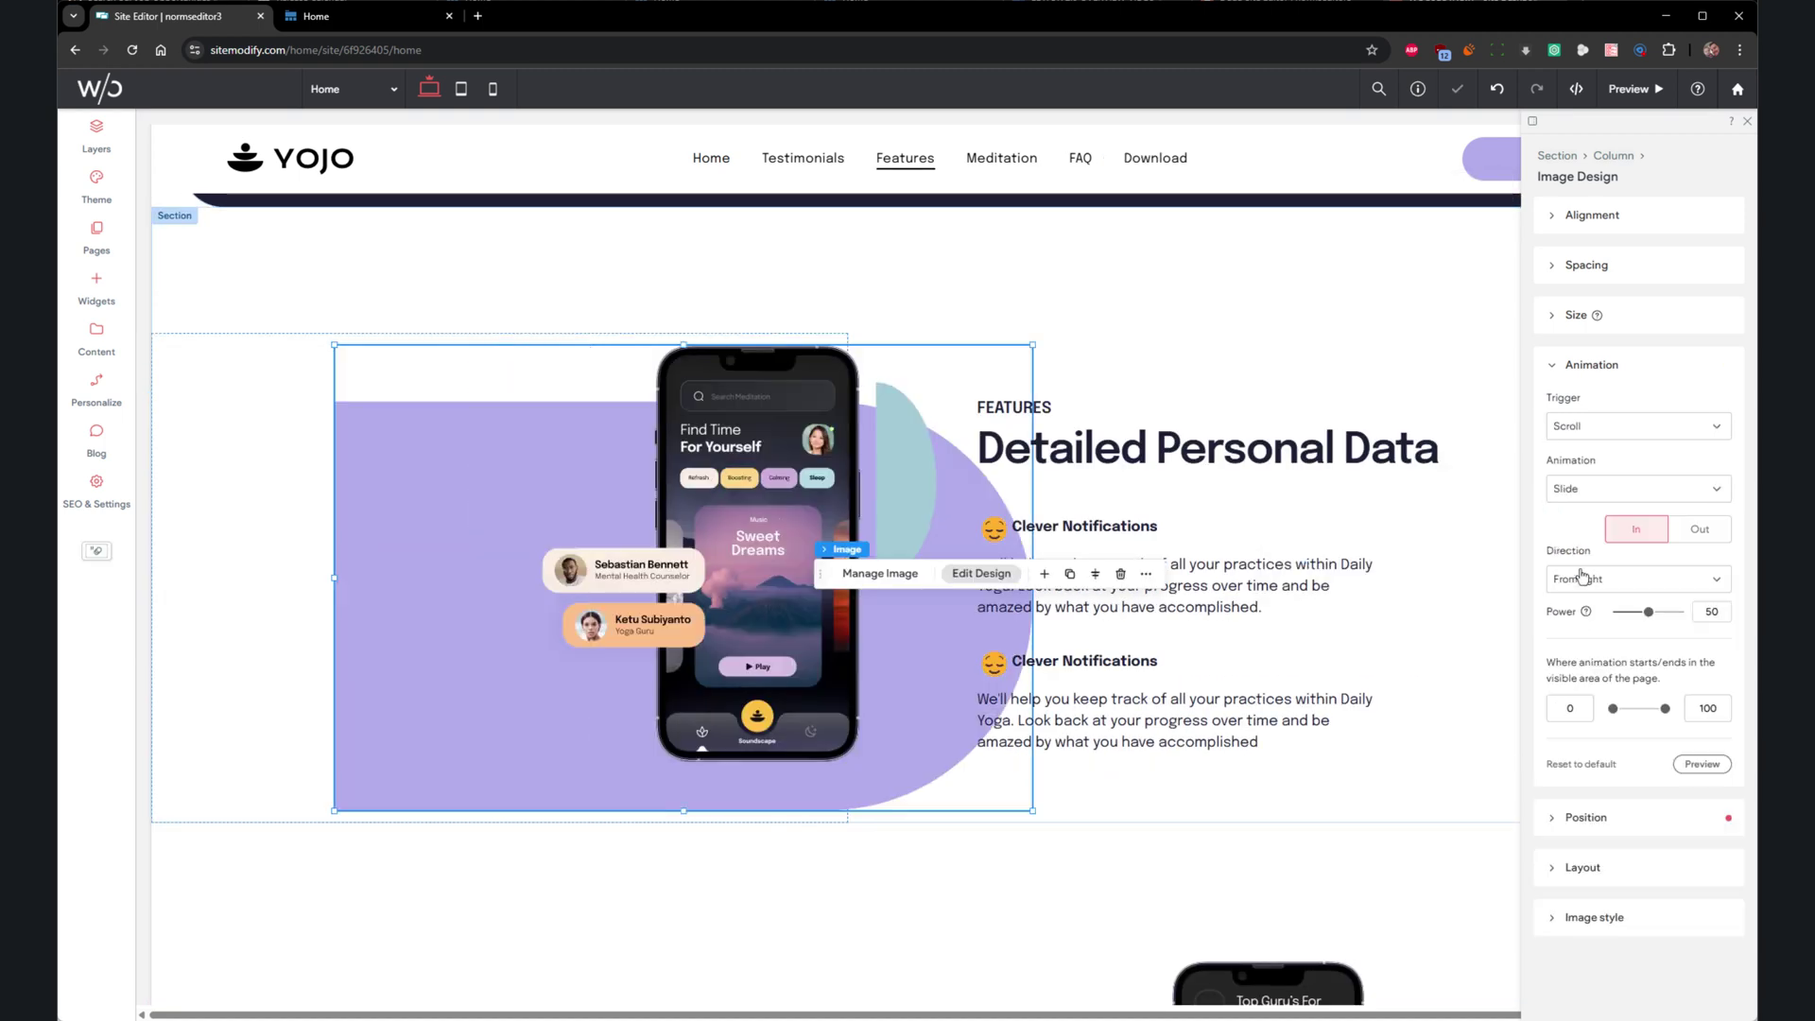
left_click(1582, 634)
- Set an animation trigger for the Destress and Lose Weight button column
scroll(1439, 536, "down", 5)
left_click(1439, 536)
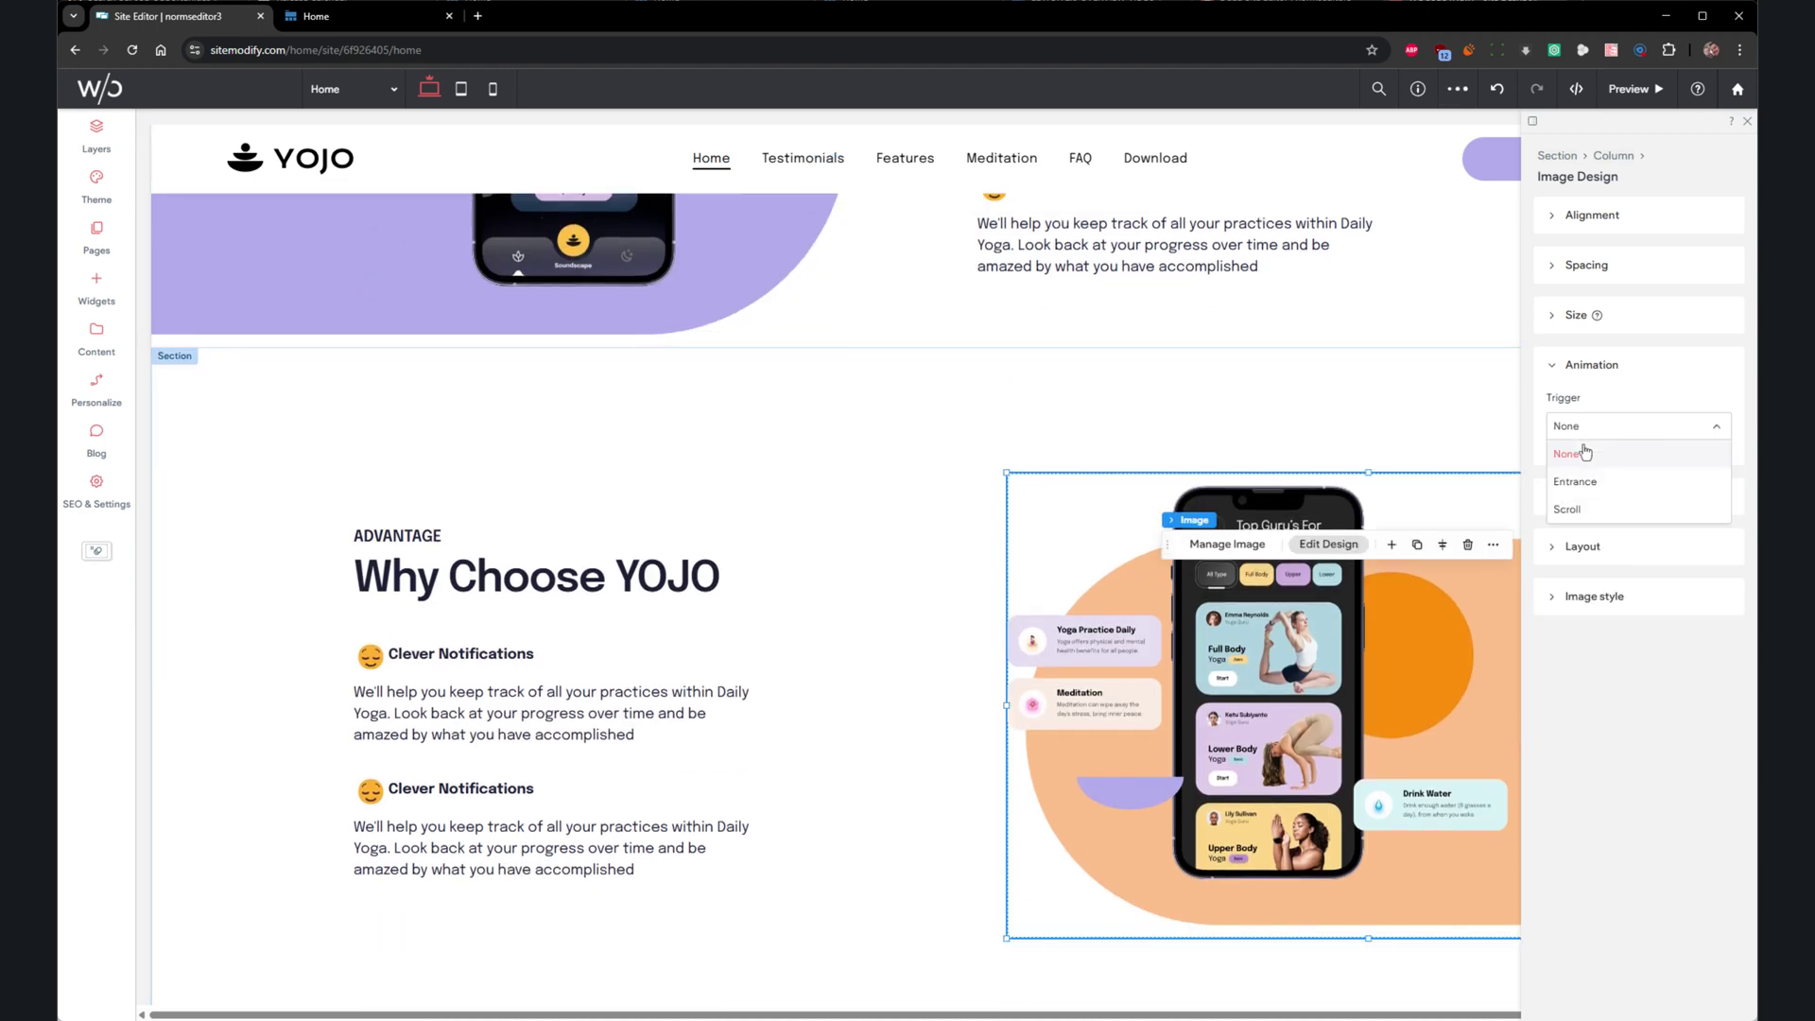
left_click(1584, 572)
scroll(1248, 514, "down", 10)
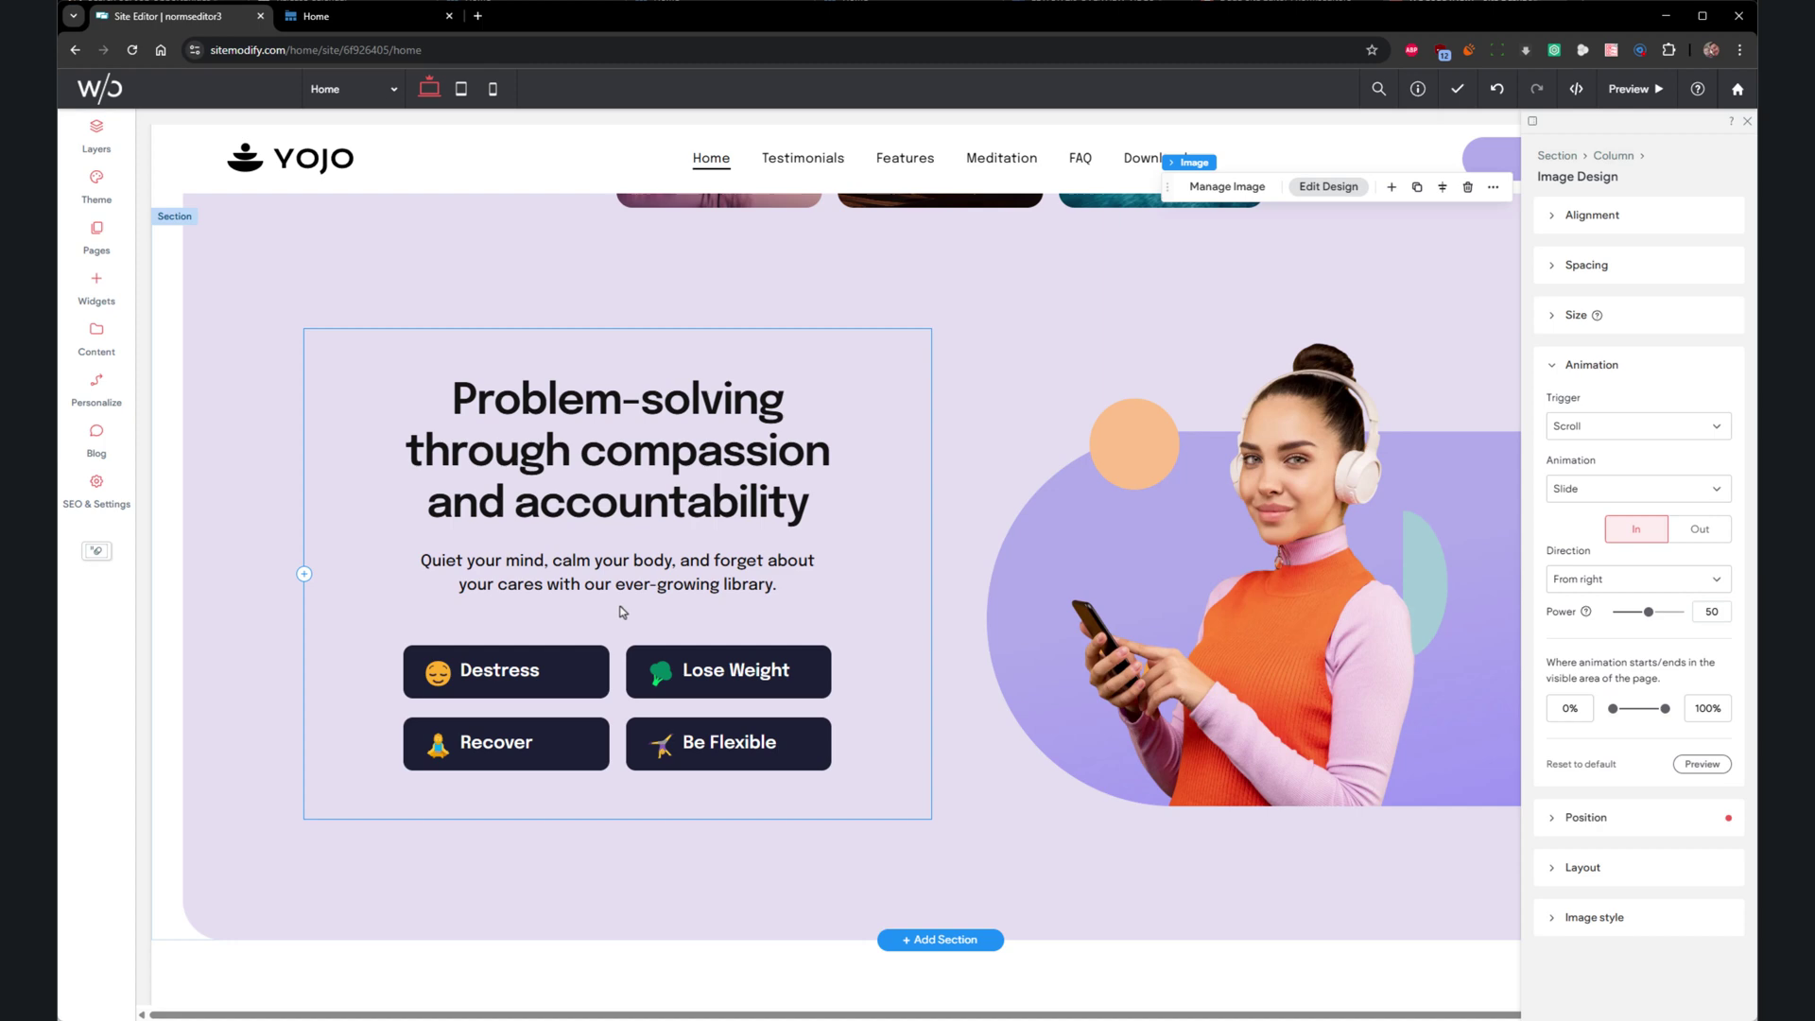
left_click(623, 653)
left_click(1648, 753)
left_click(1598, 813)
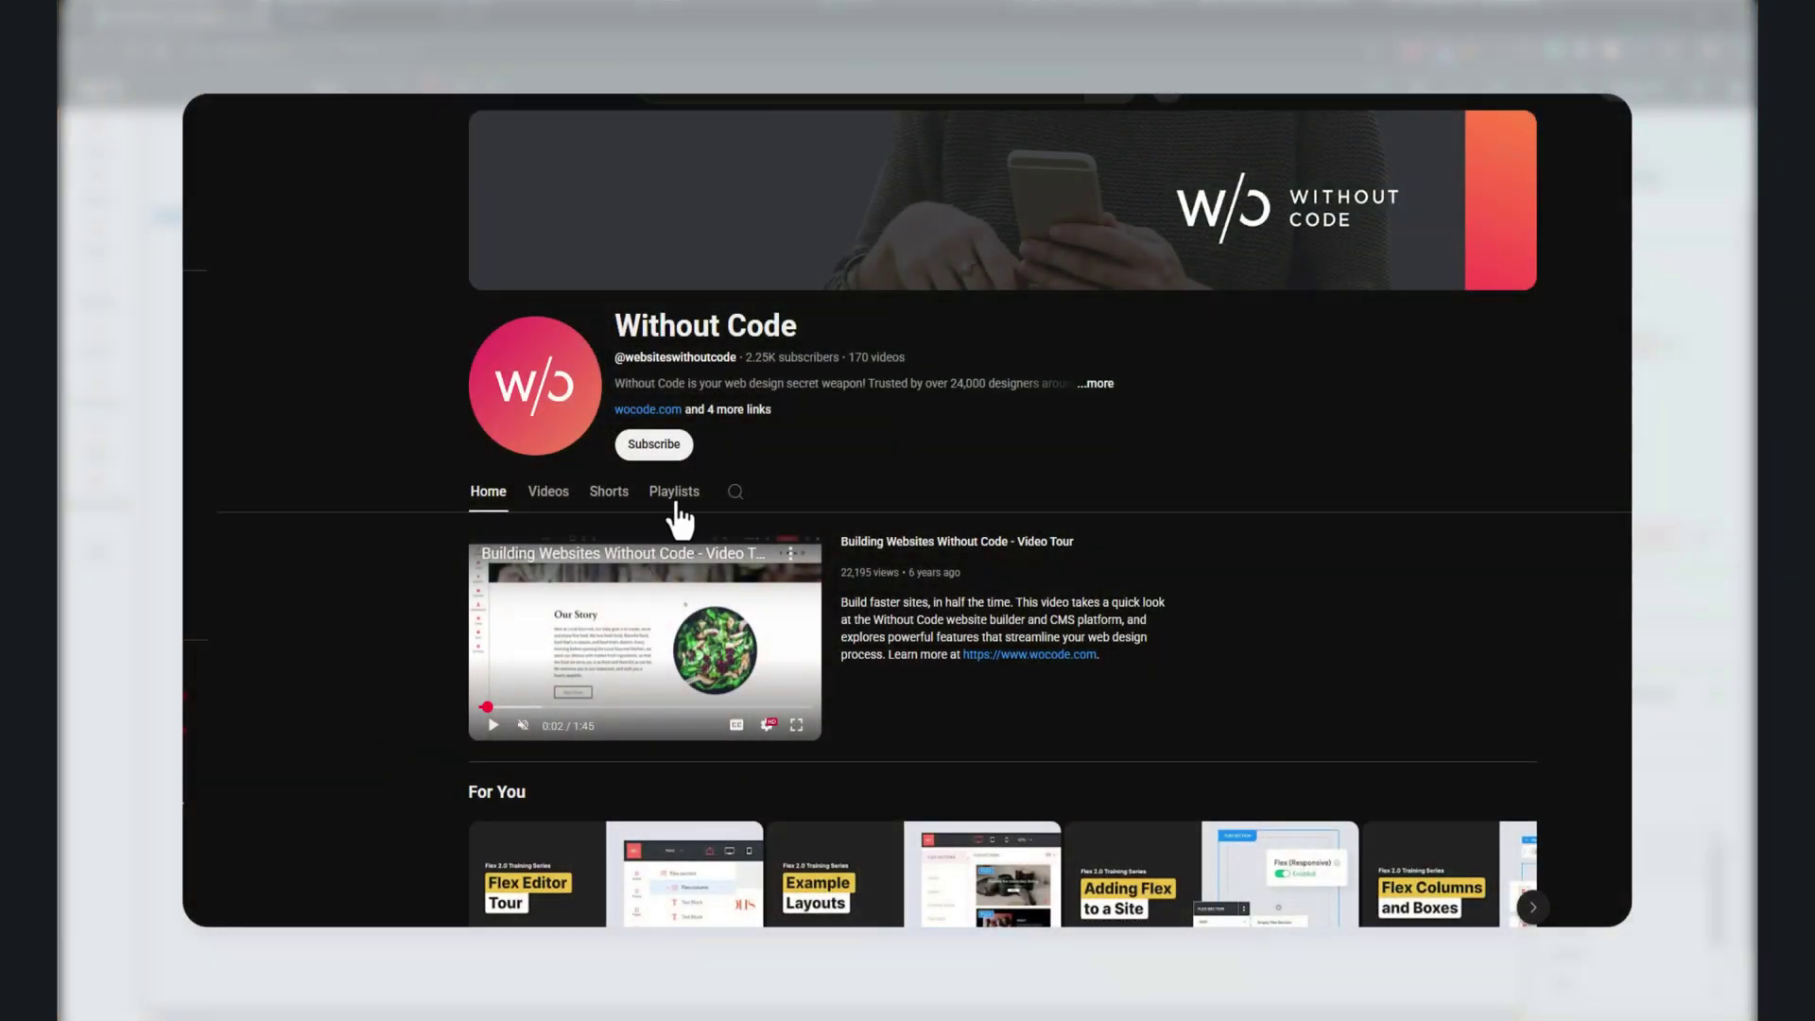
- Play all of the Flex Training Series playlist from the channel's playlists
left_click(677, 495)
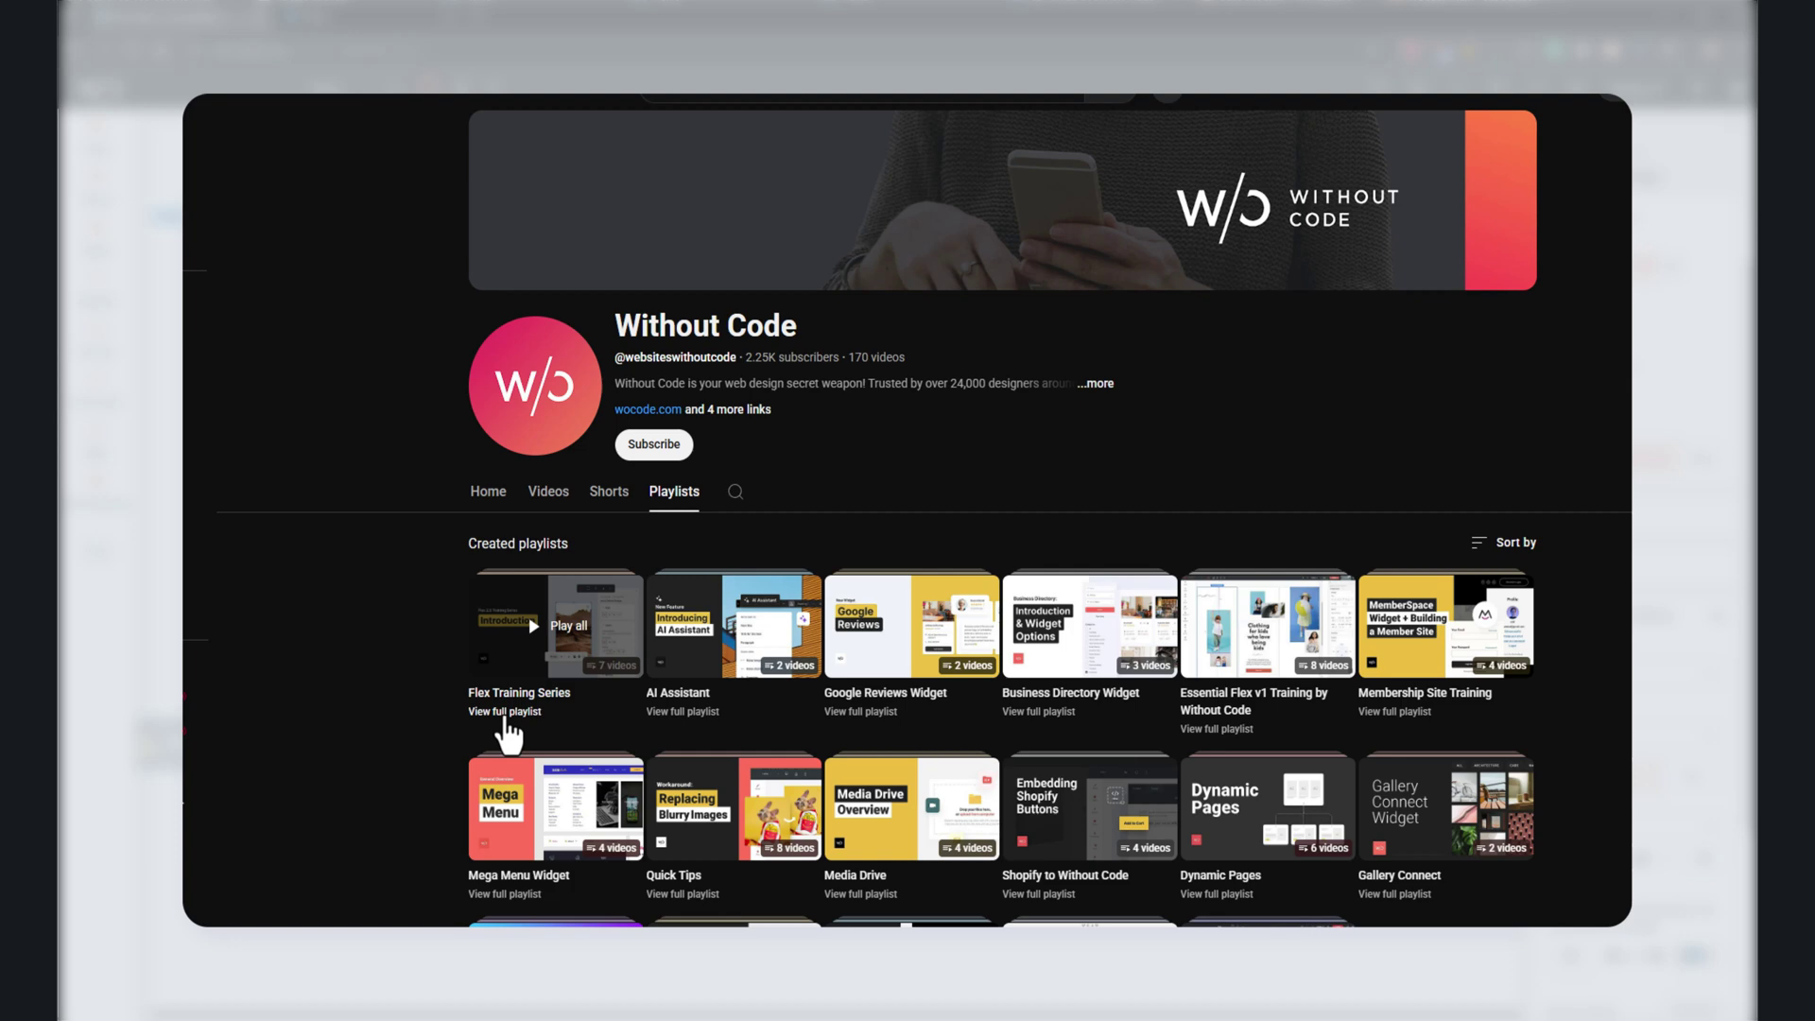
left_click(506, 714)
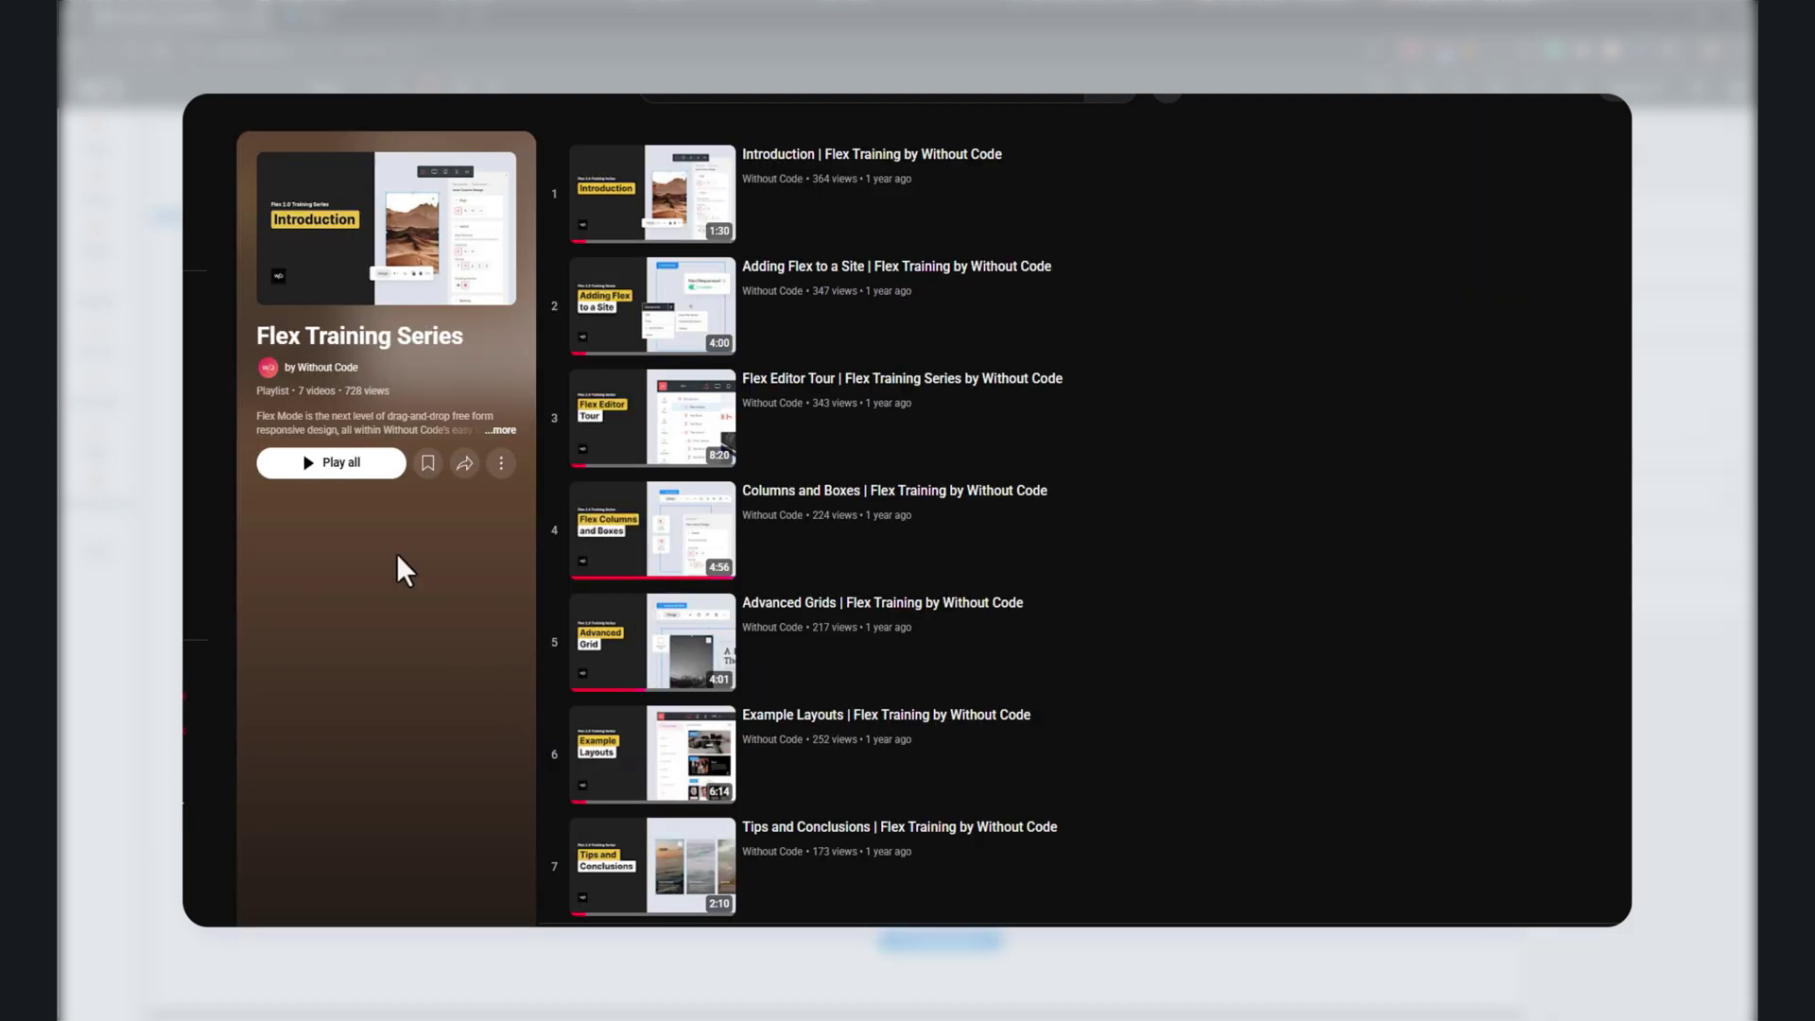
left_click(362, 493)
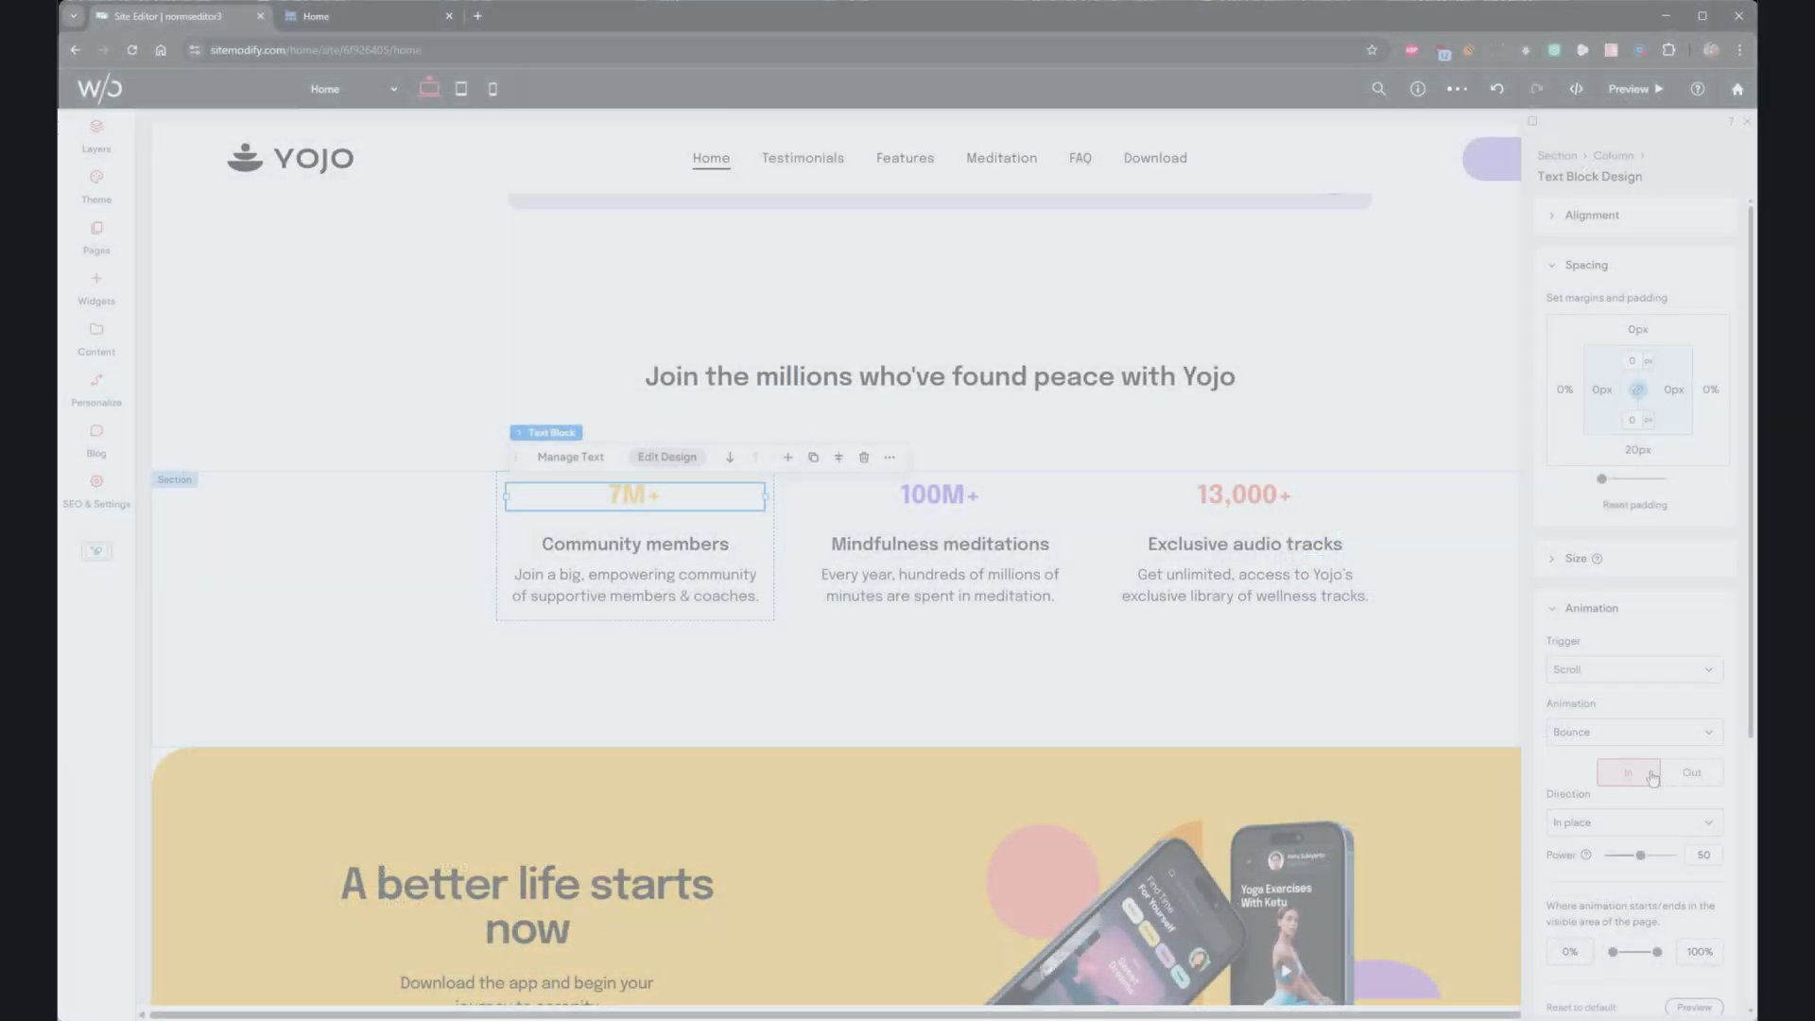
- Make 7M+ bounce from the bottom and give 100M+ a scroll-triggered Bounce
left_click(1609, 933)
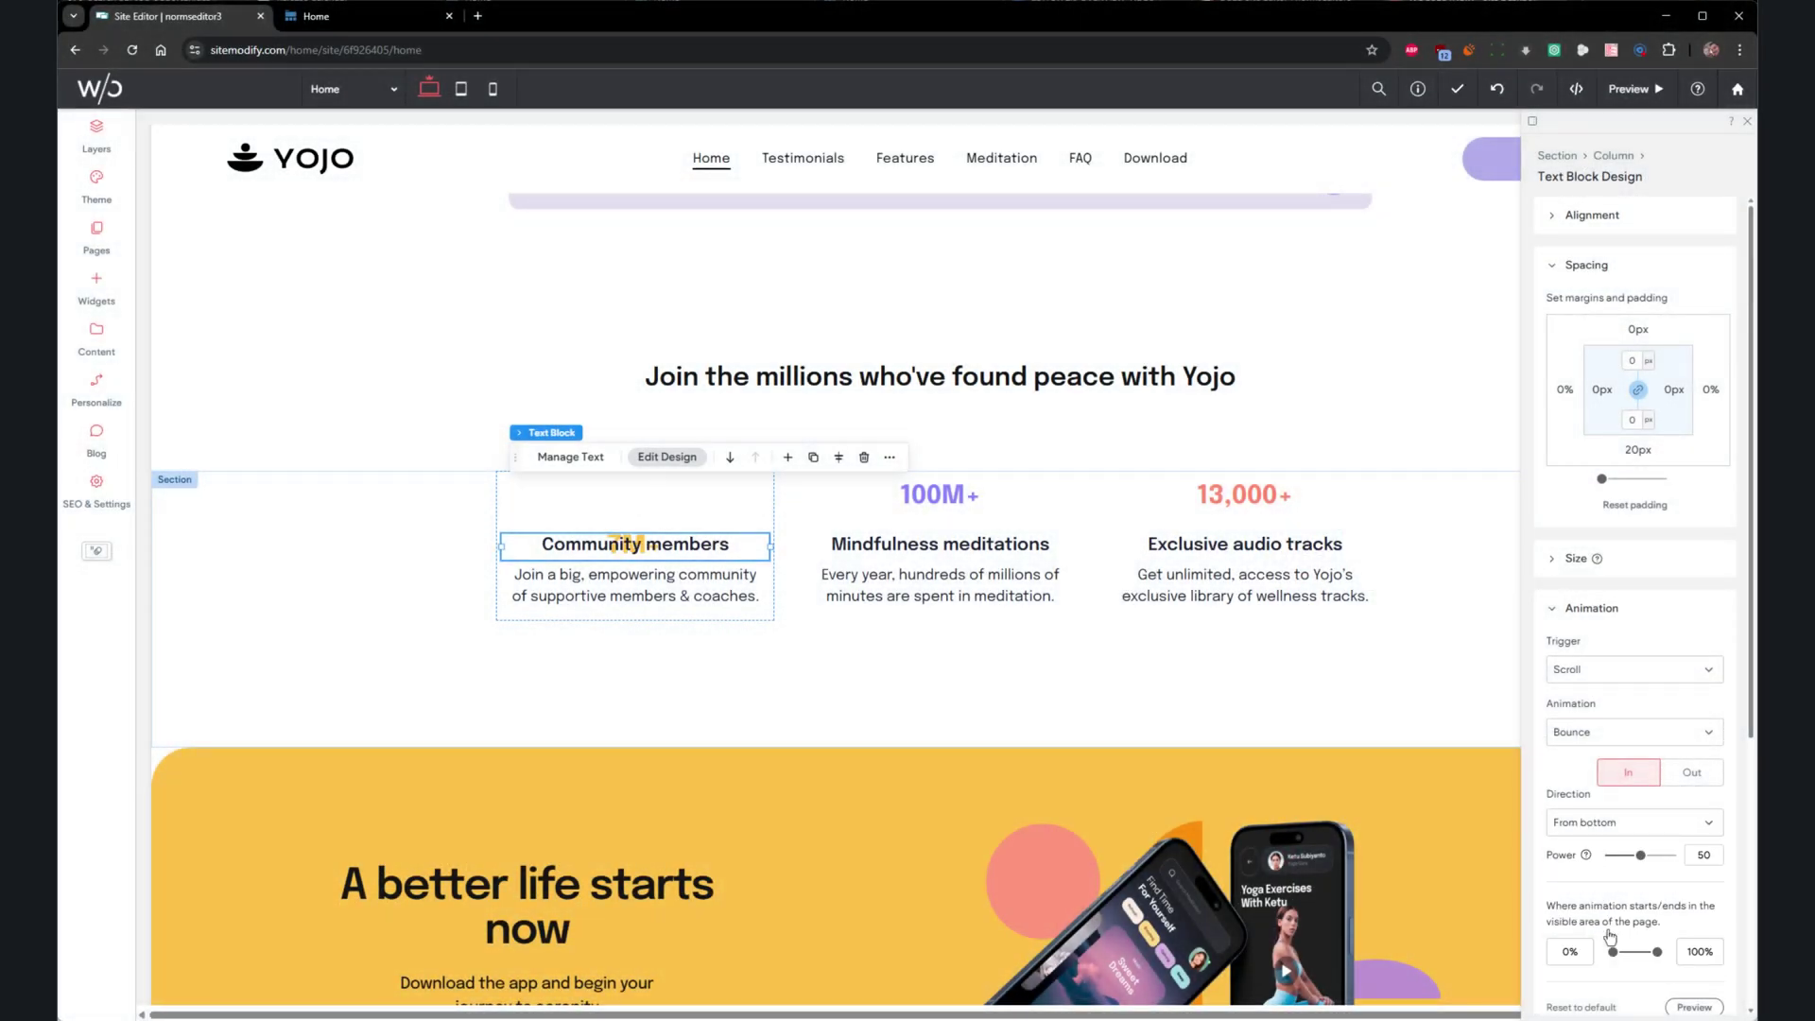
left_click(974, 504)
left_click(1591, 747)
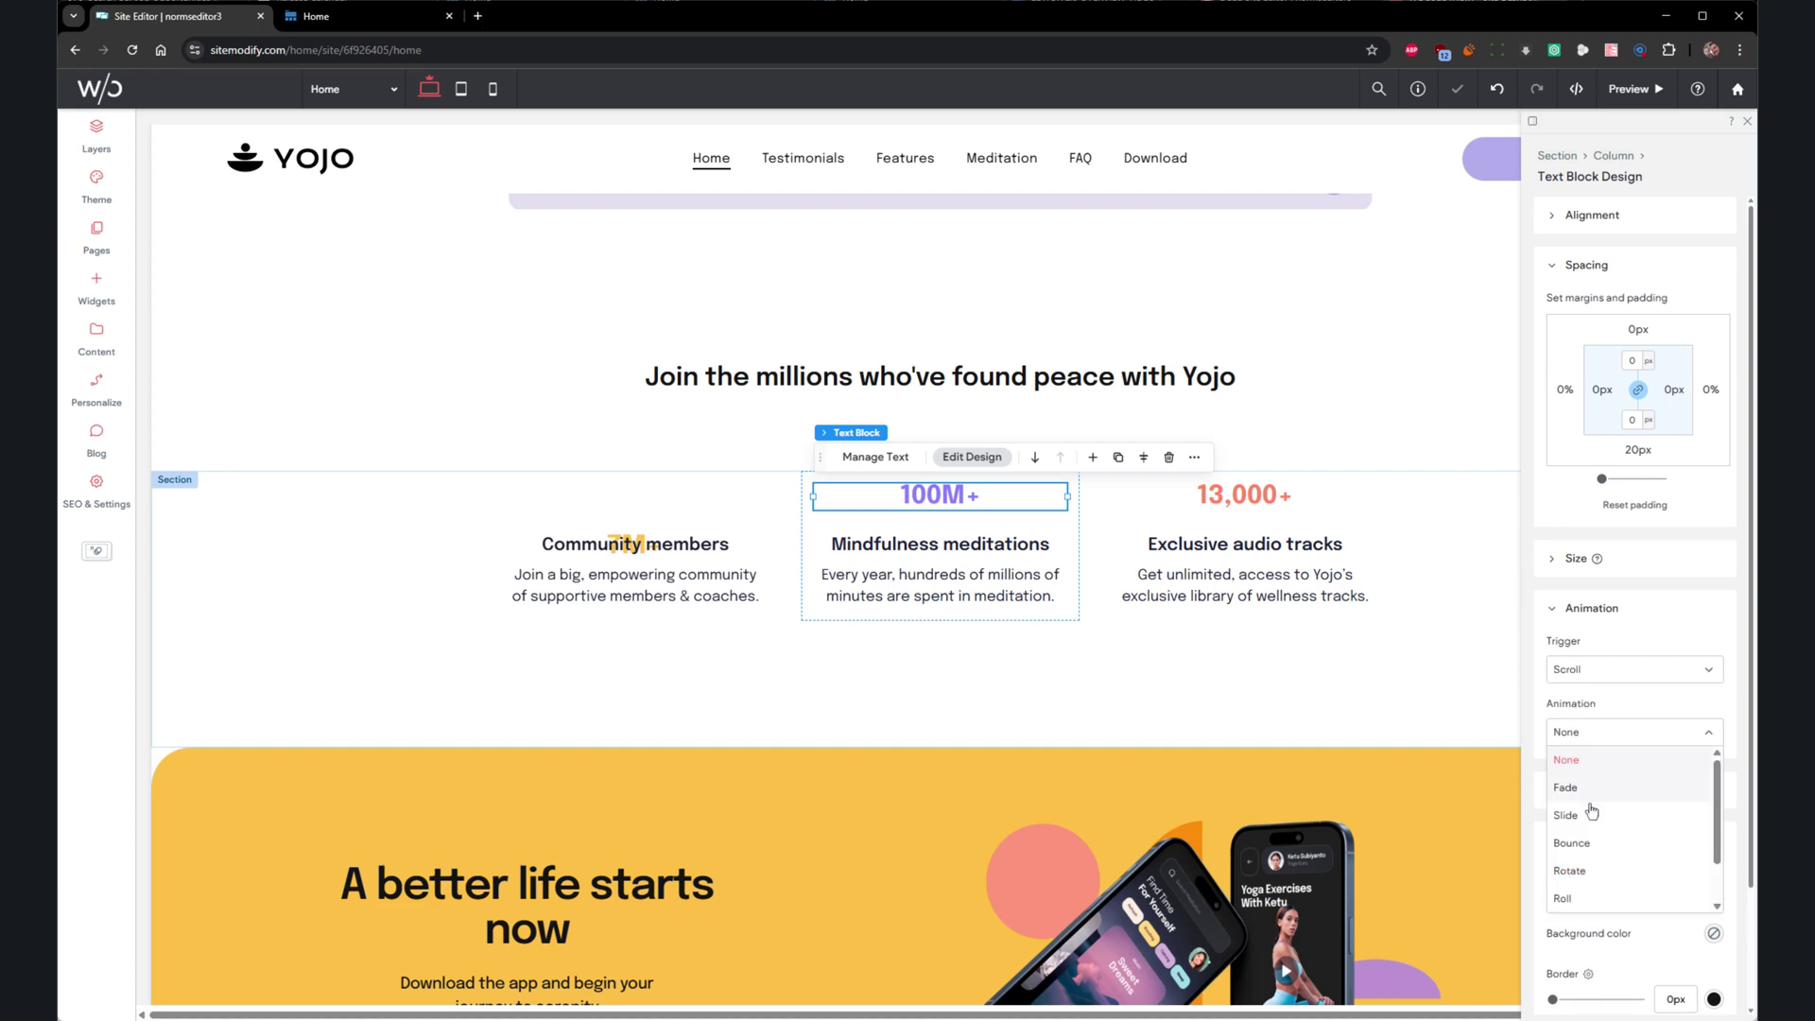
left_click(1591, 843)
left_click(1602, 927)
- Select the 13,000+ statistic and adjust its animation settings
left_click(1244, 495)
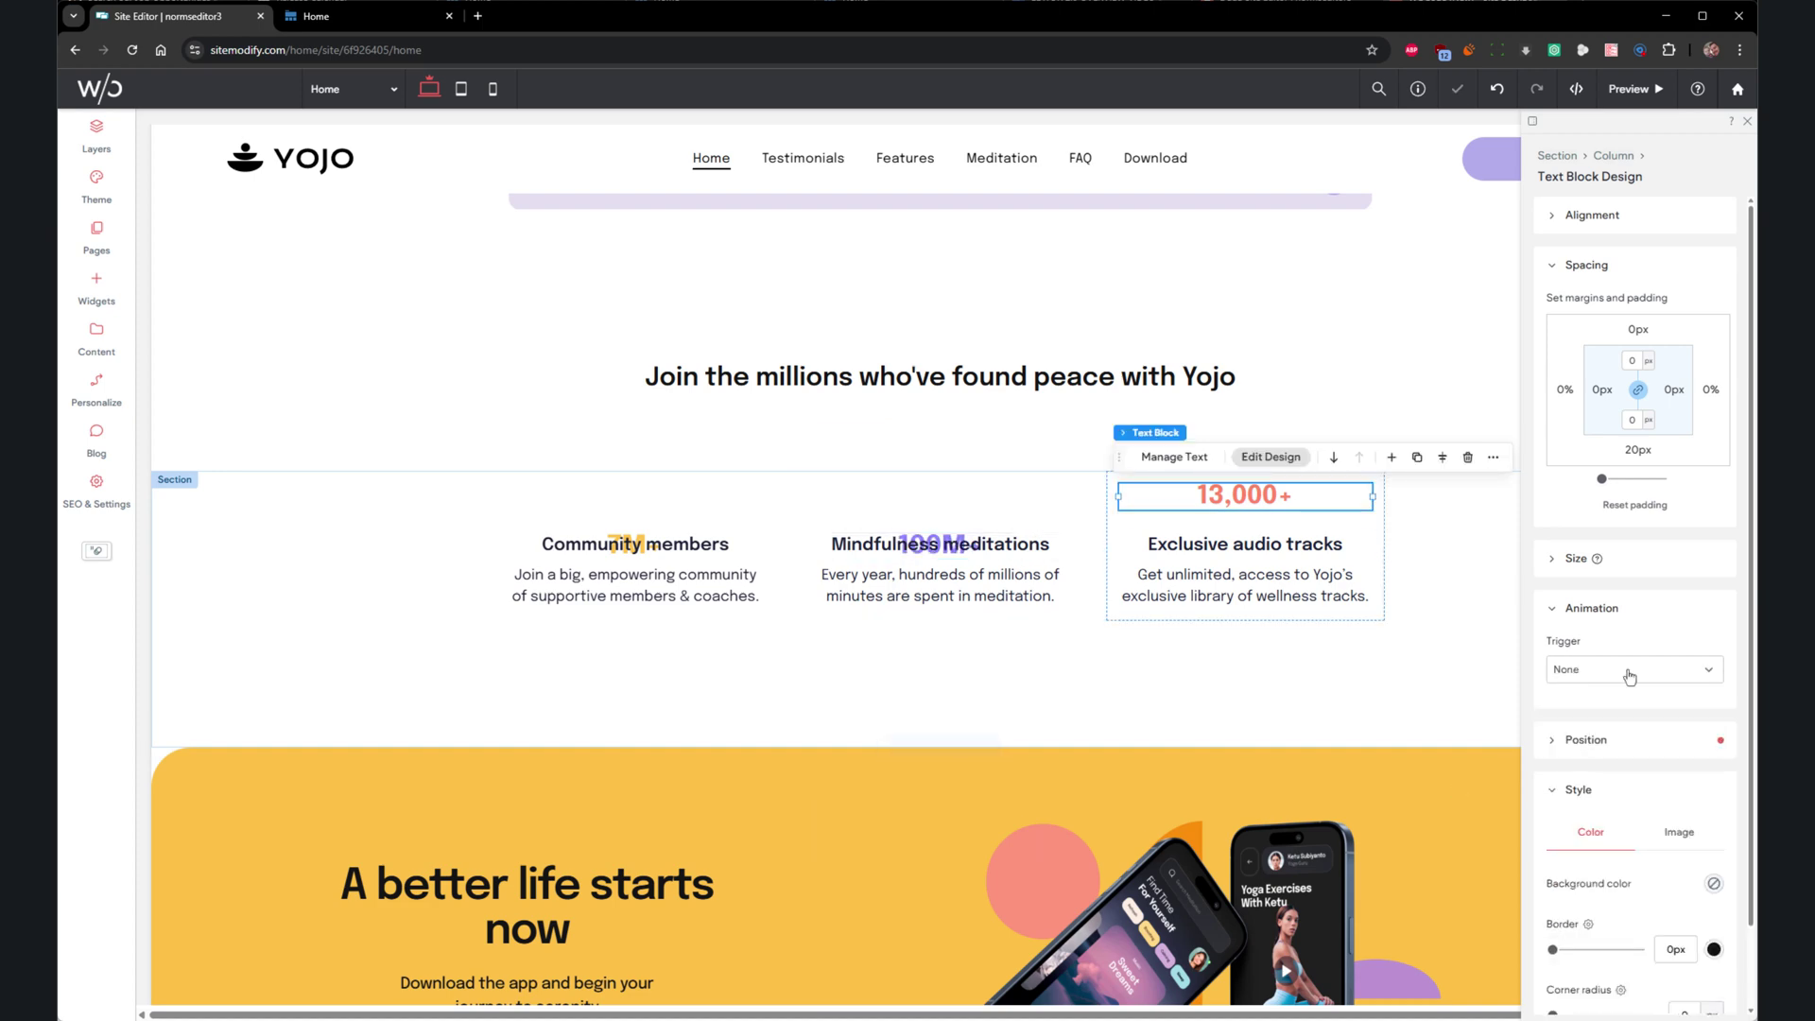
left_click(1634, 669)
left_click(1591, 747)
left_click(1633, 731)
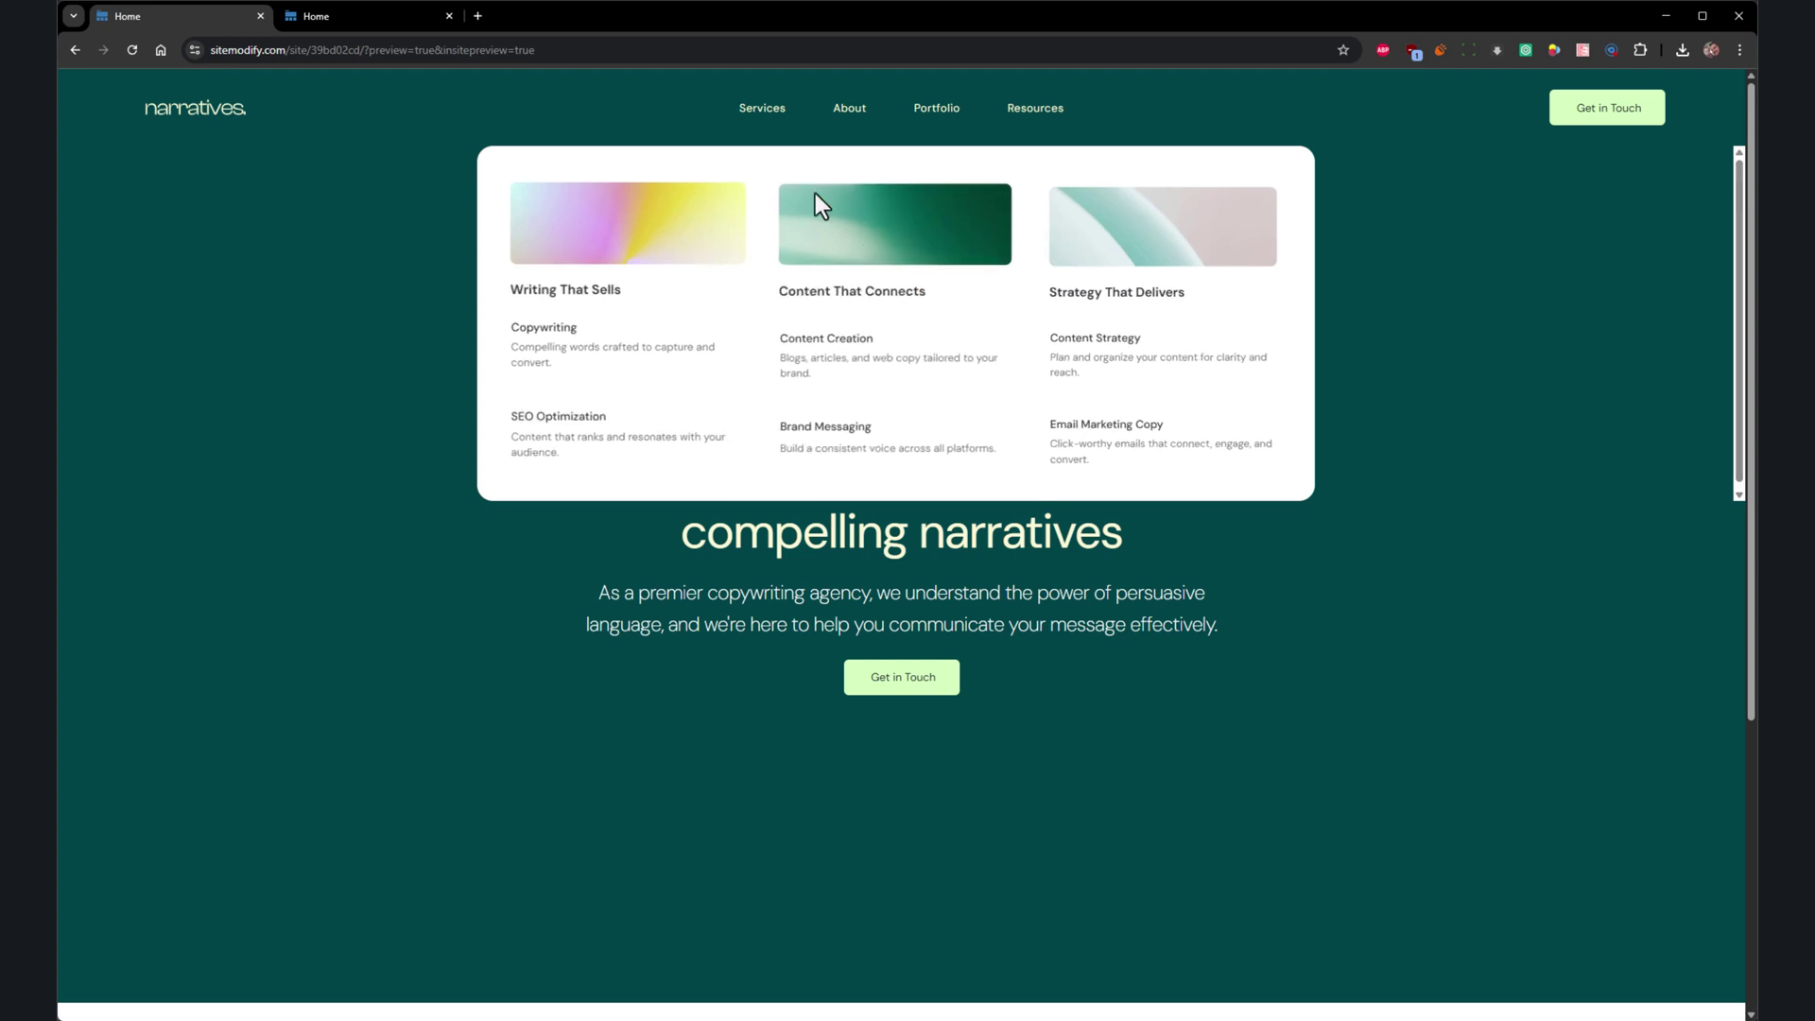
- Show the narratives site's mega menus, then view the Escape site's Become a Host menu
mouse_move(939, 123)
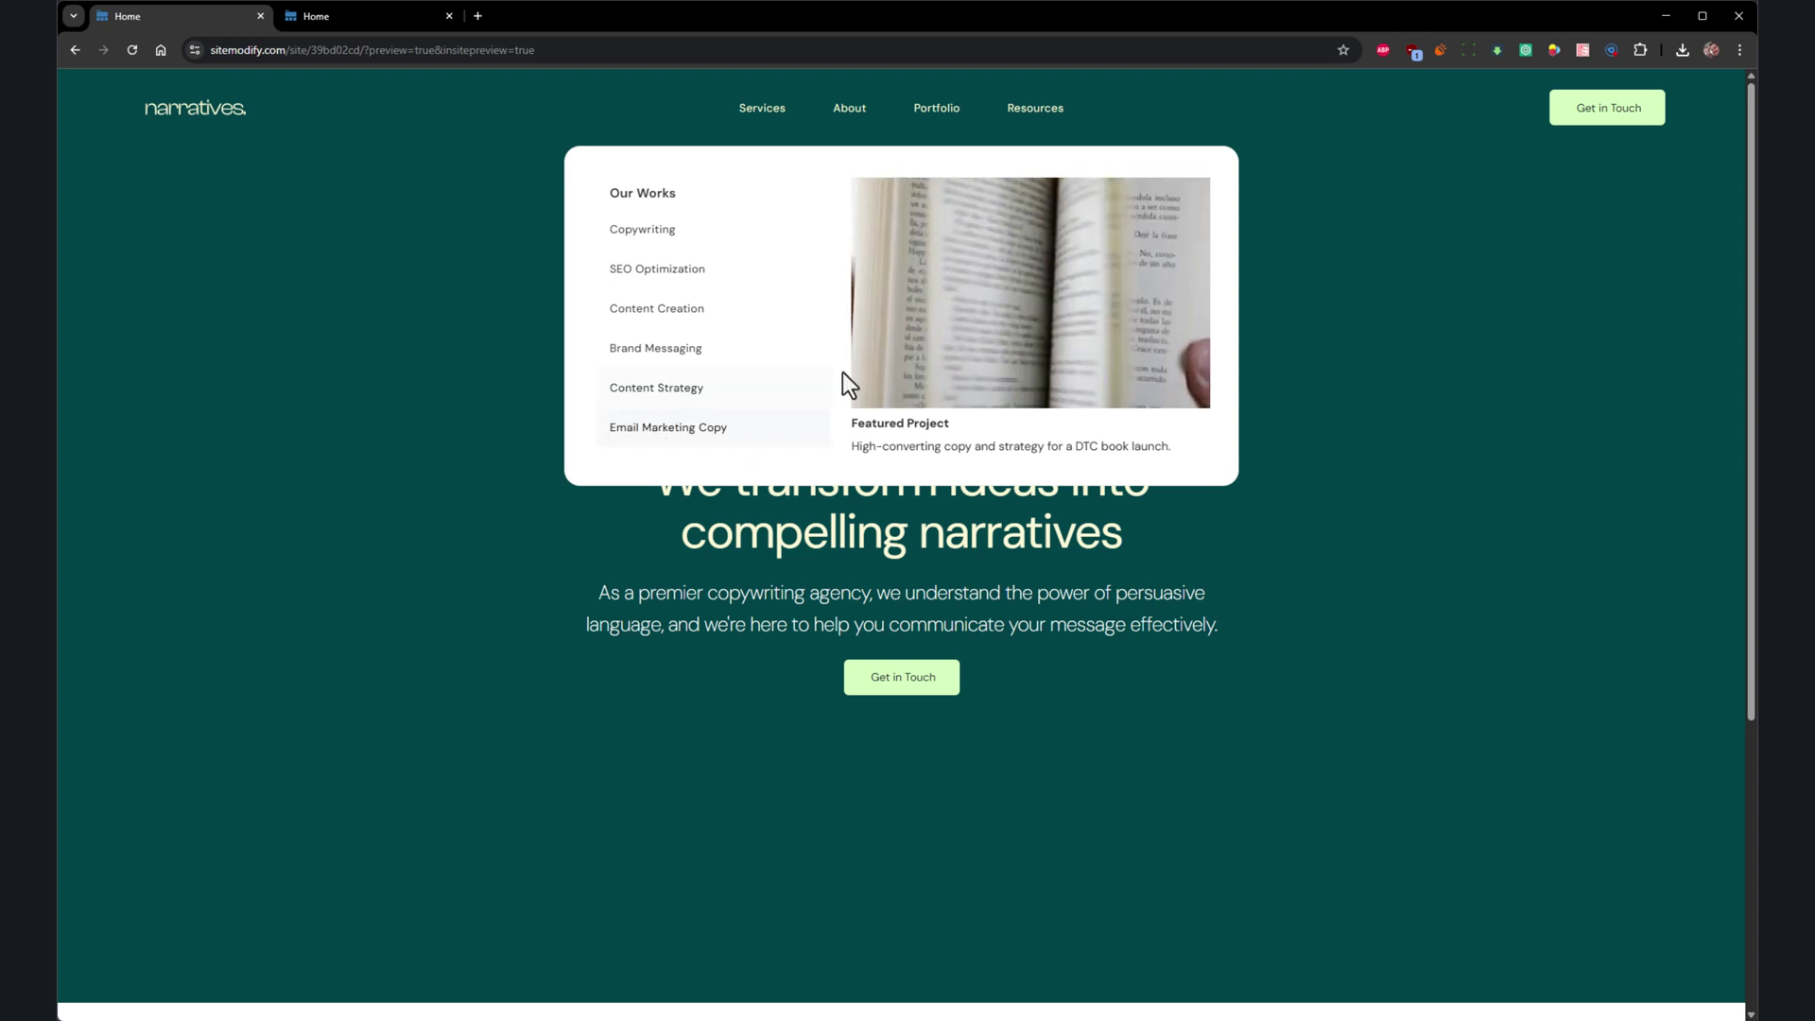
mouse_move(1018, 104)
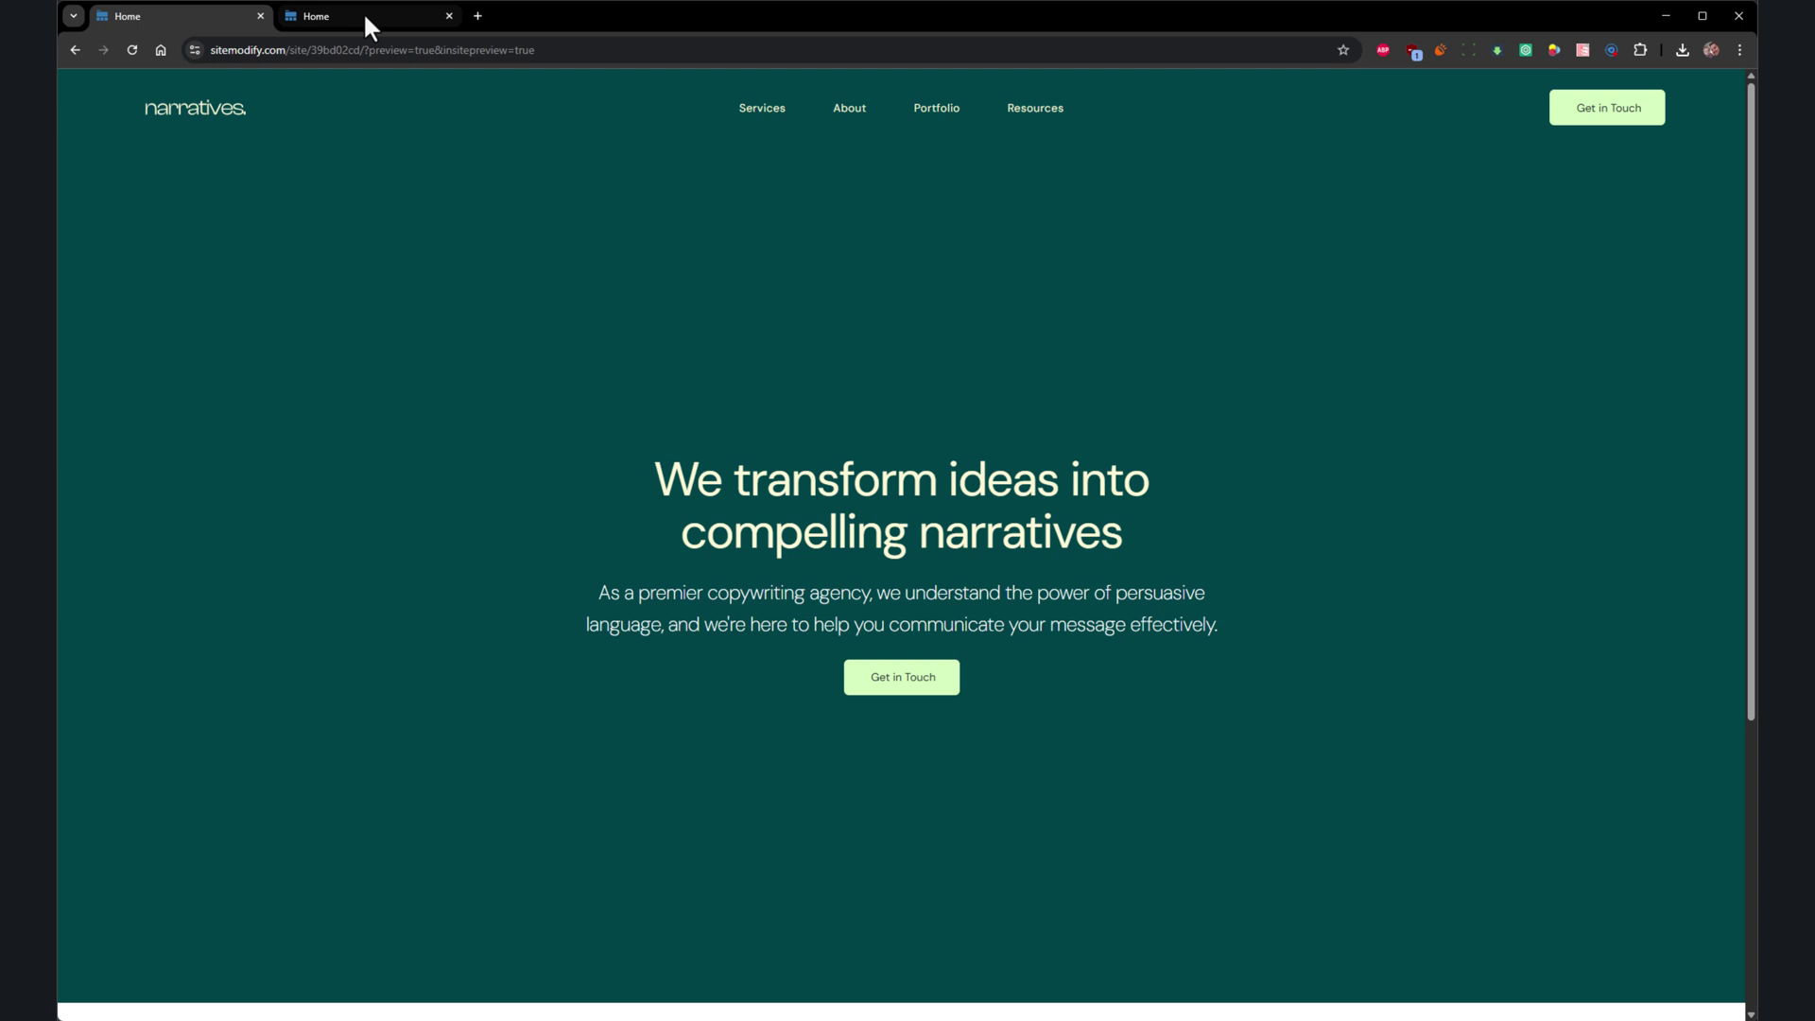
left_click(363, 14)
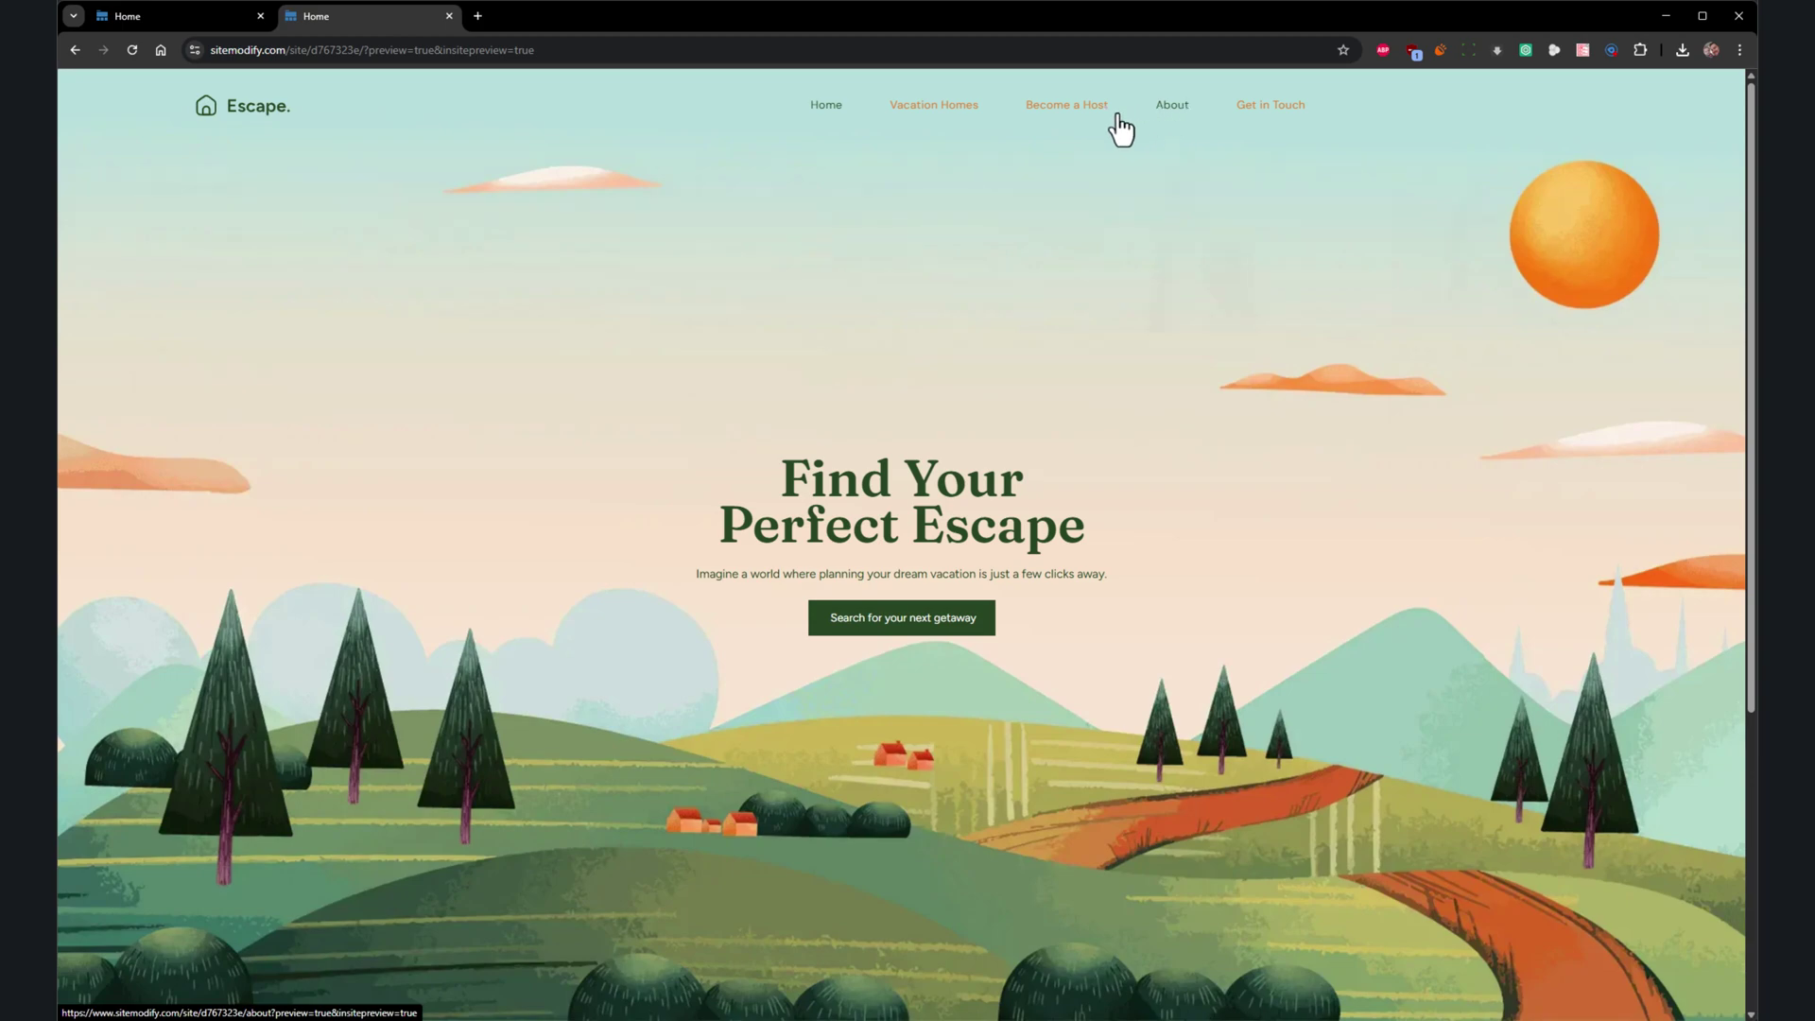
mouse_move(1117, 115)
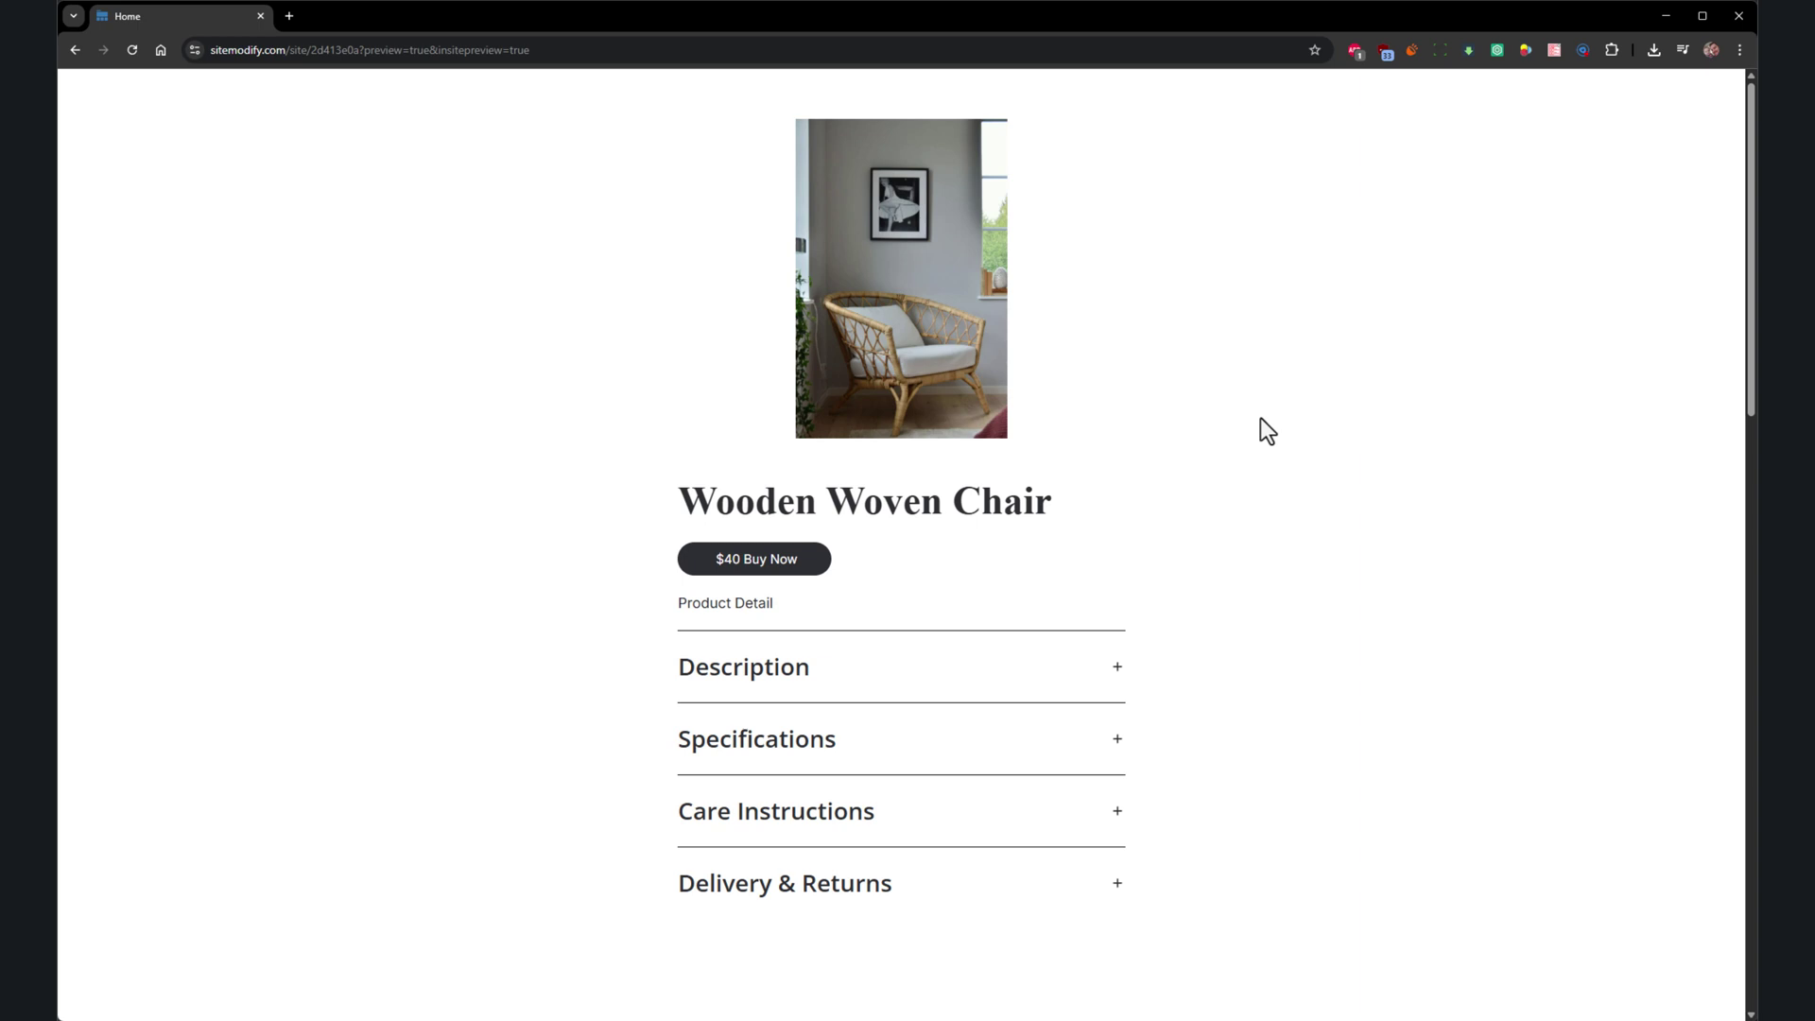
- Expand and collapse the Description, Specifications, Care Instructions and Delivery & Returns sections
scroll(1261, 418, "down", 4)
left_click(1095, 280)
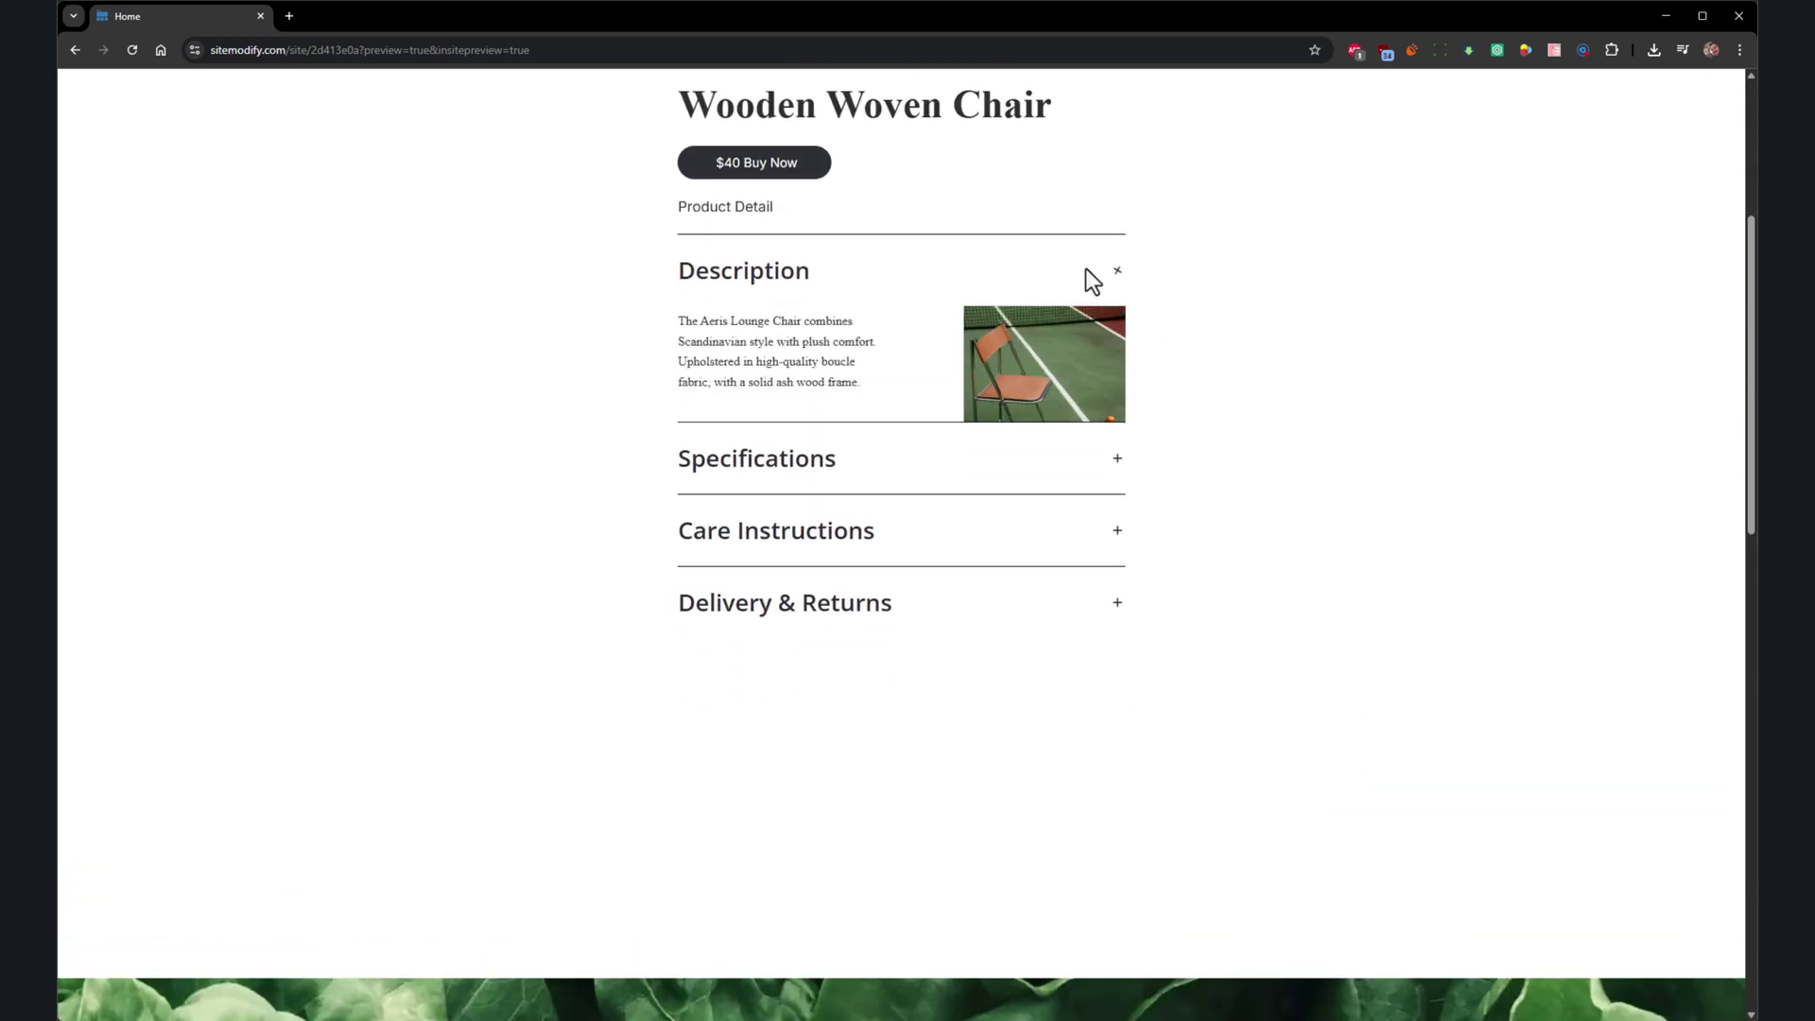
left_click(1086, 270)
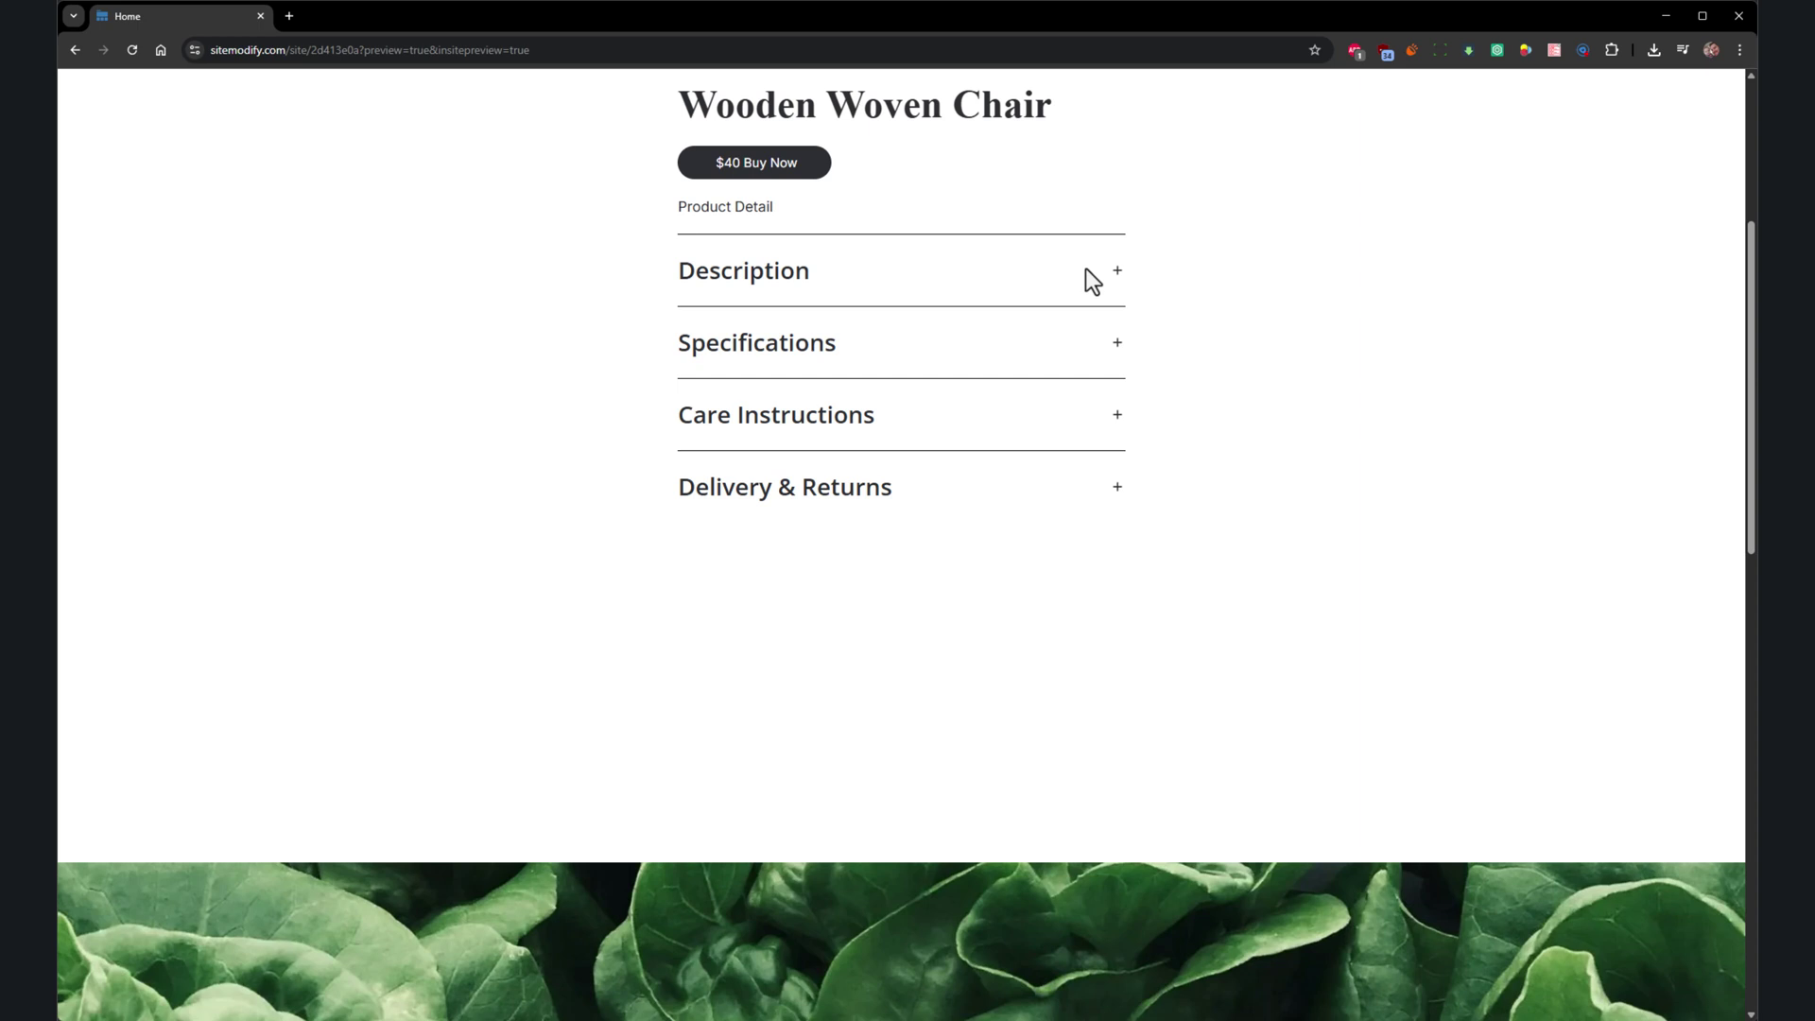
left_click(1098, 340)
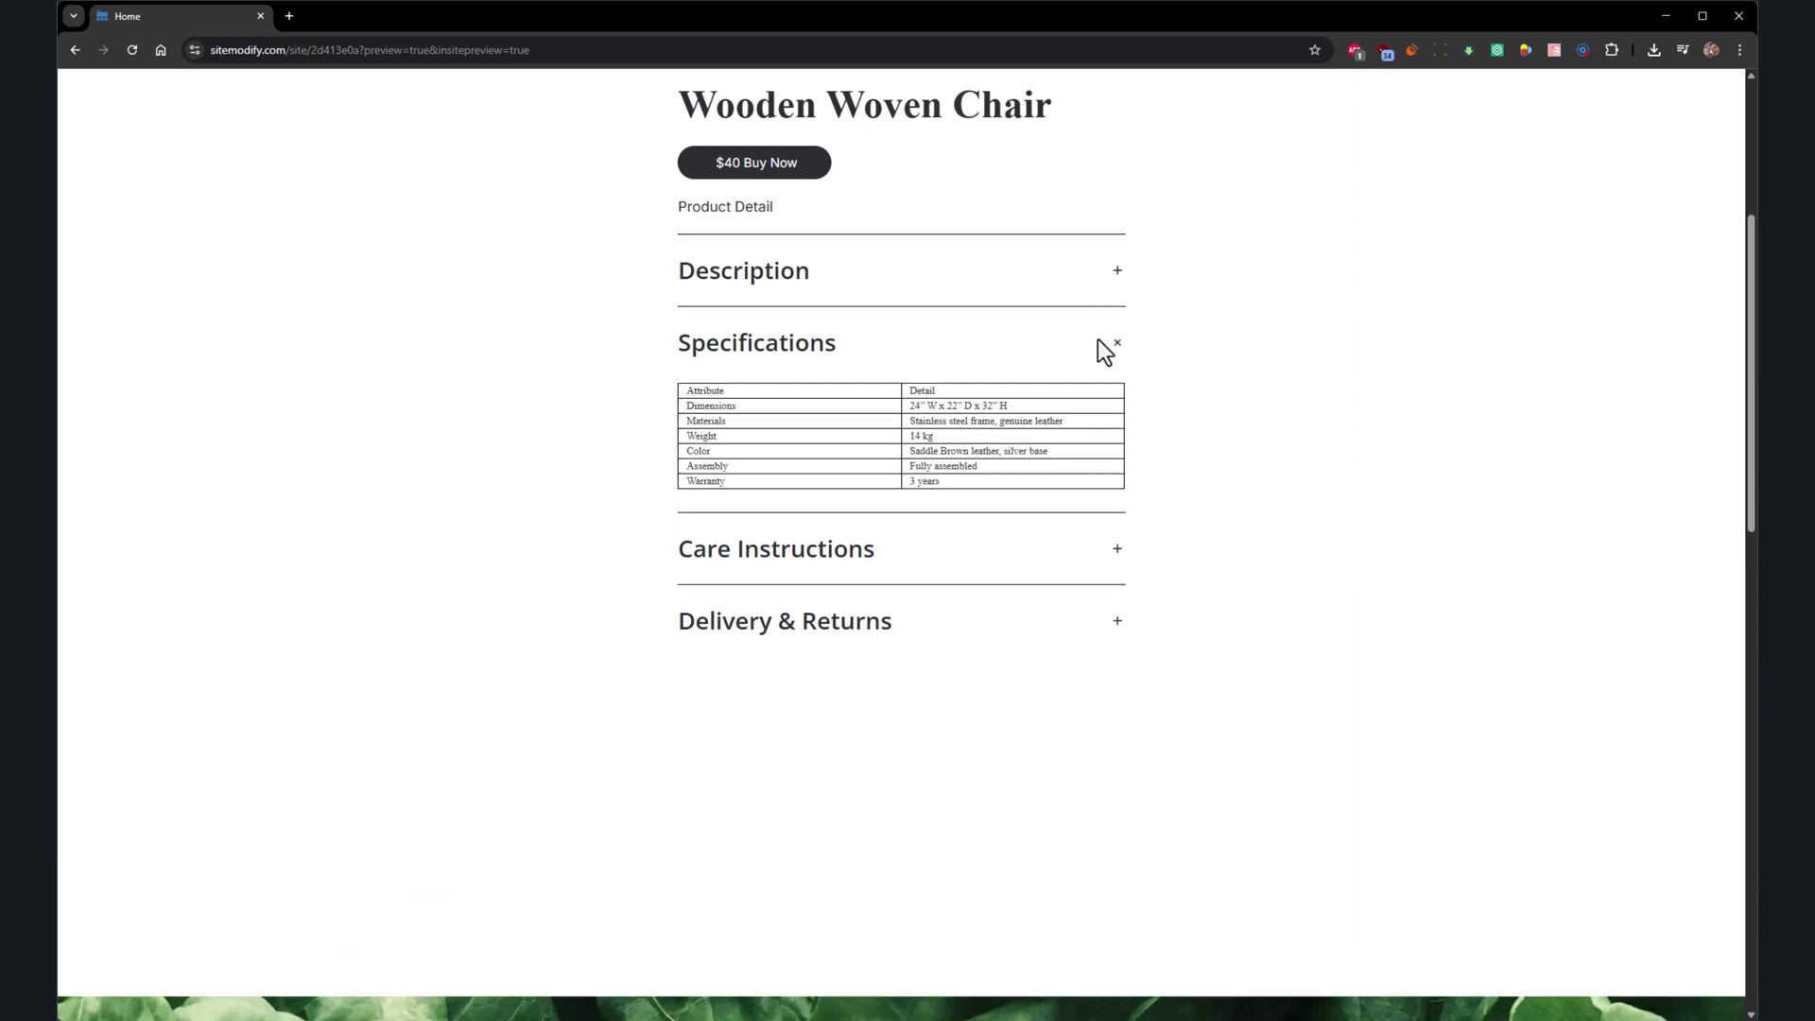
left_click(1098, 340)
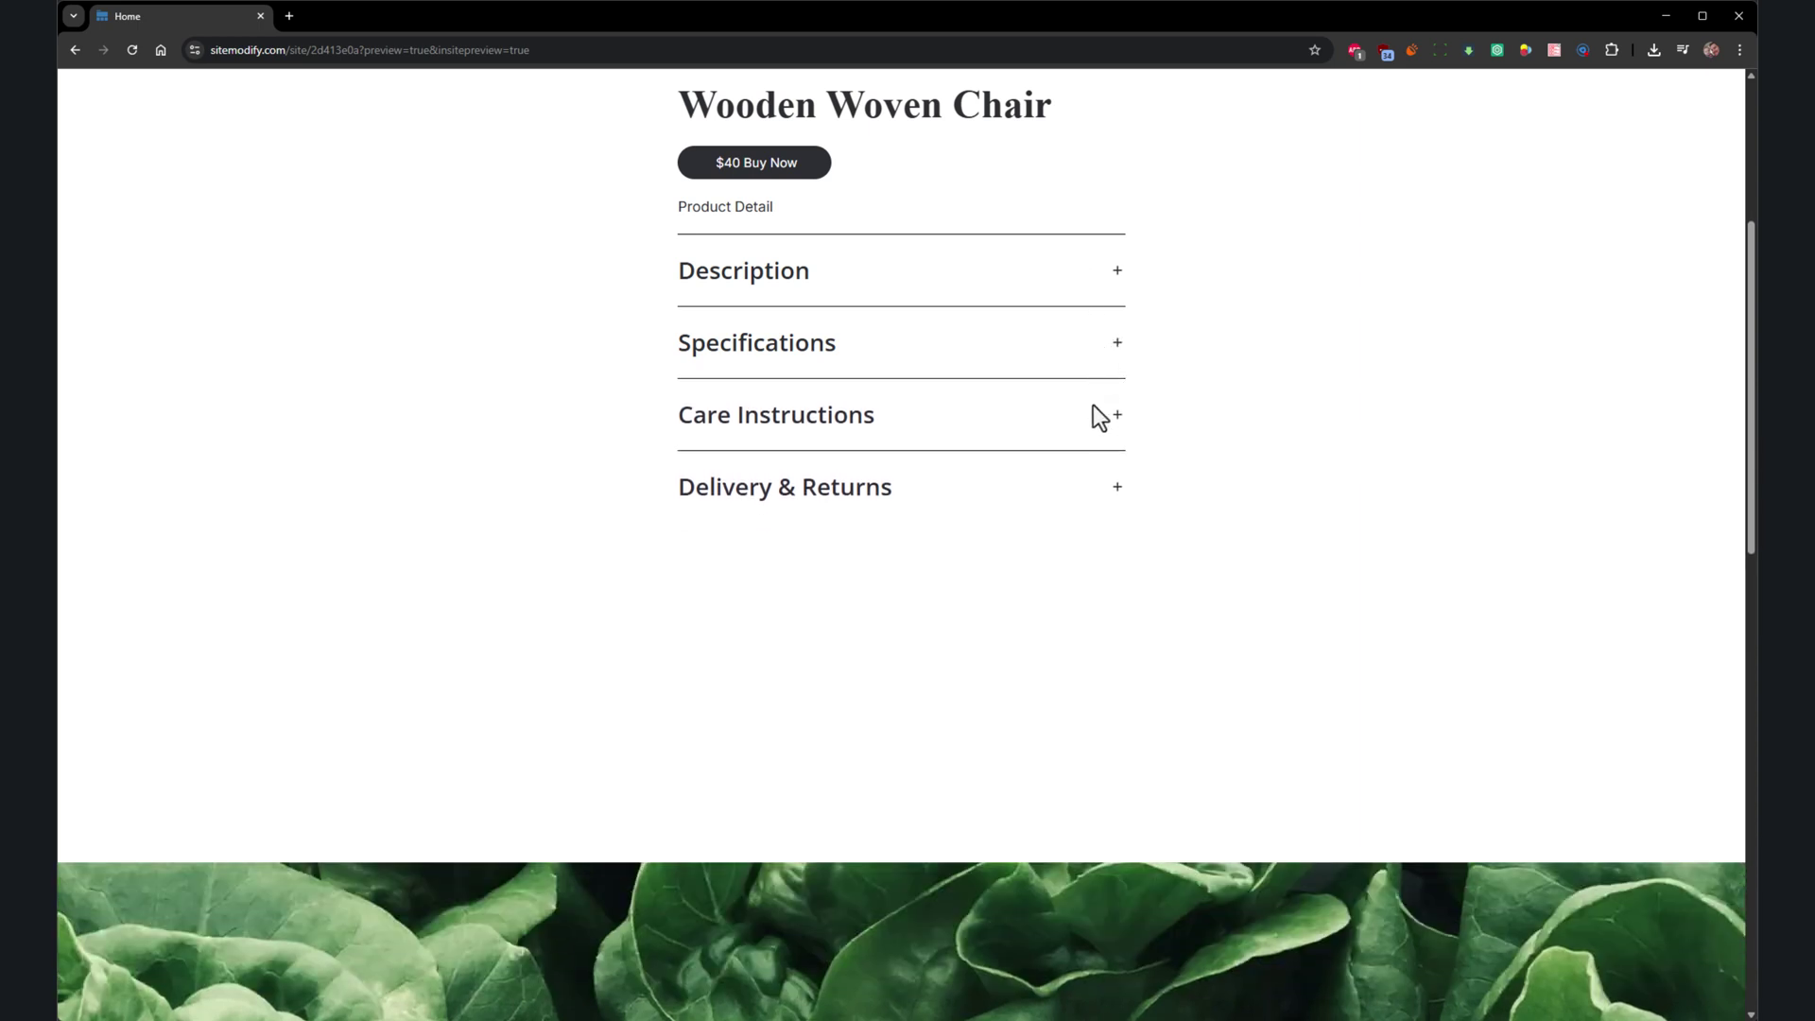
left_click(1093, 404)
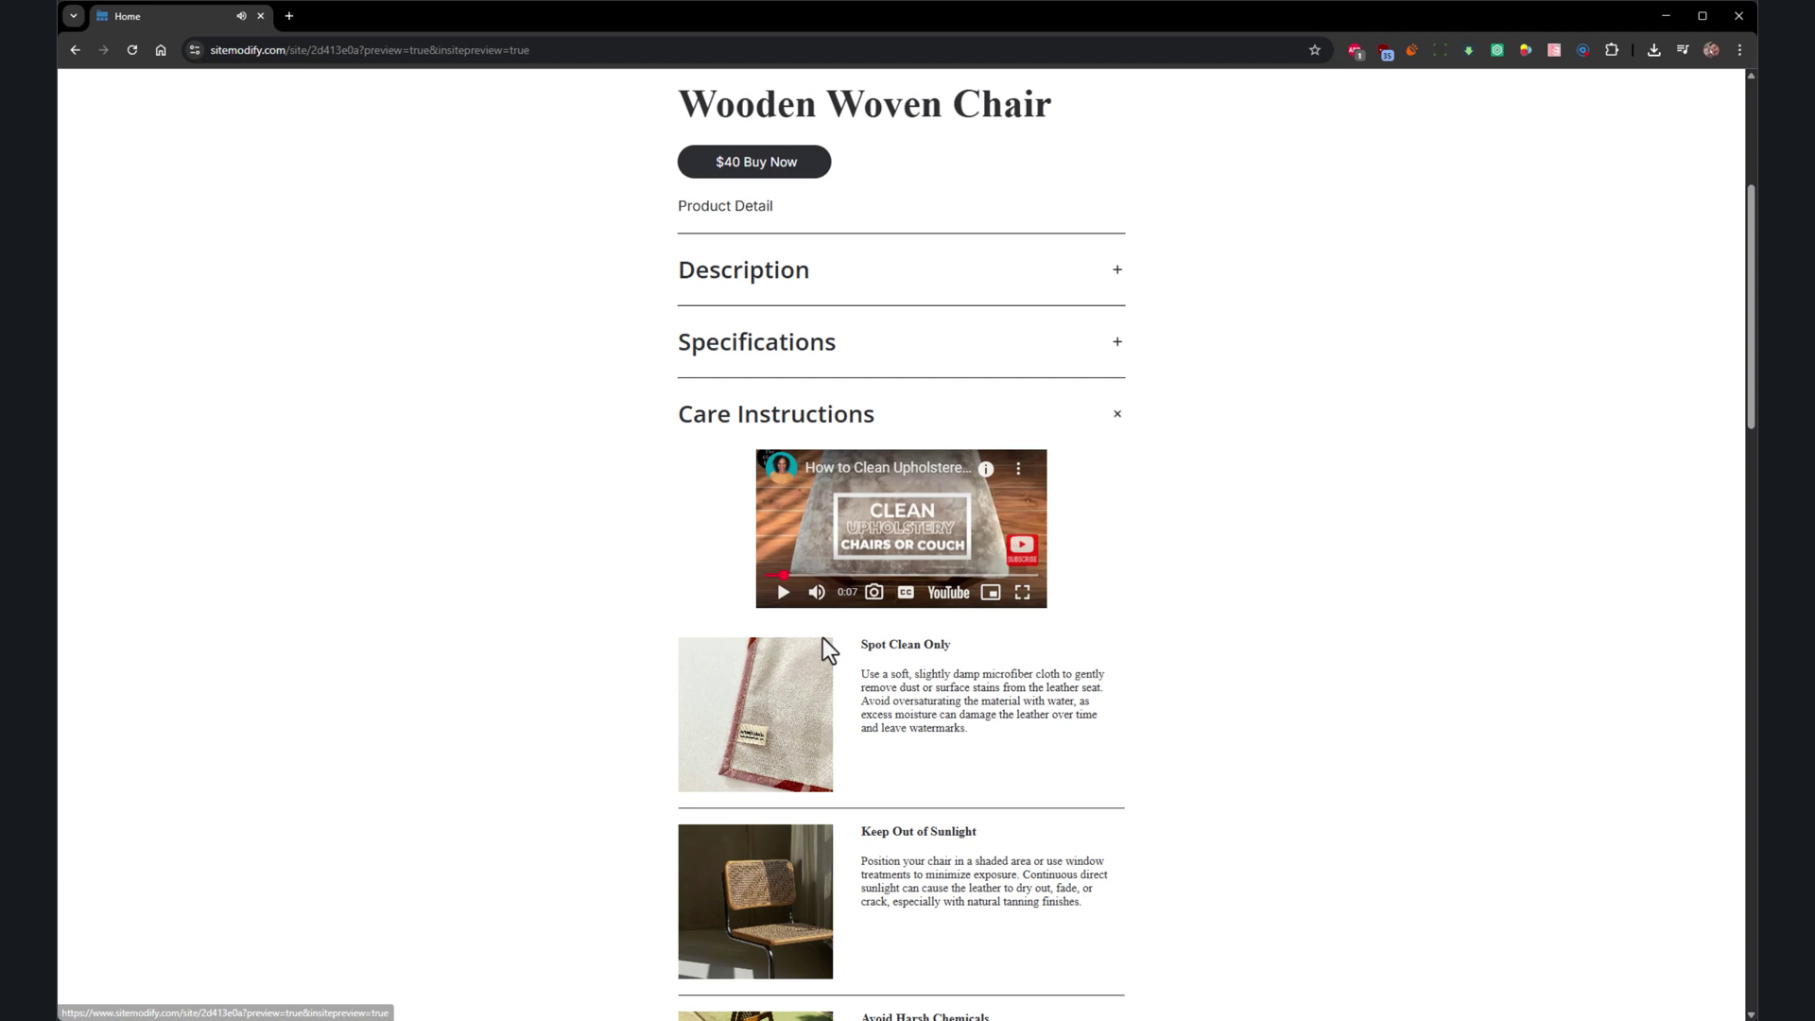
scroll(889, 673, "down", 4)
scroll(1040, 653, "up", 2)
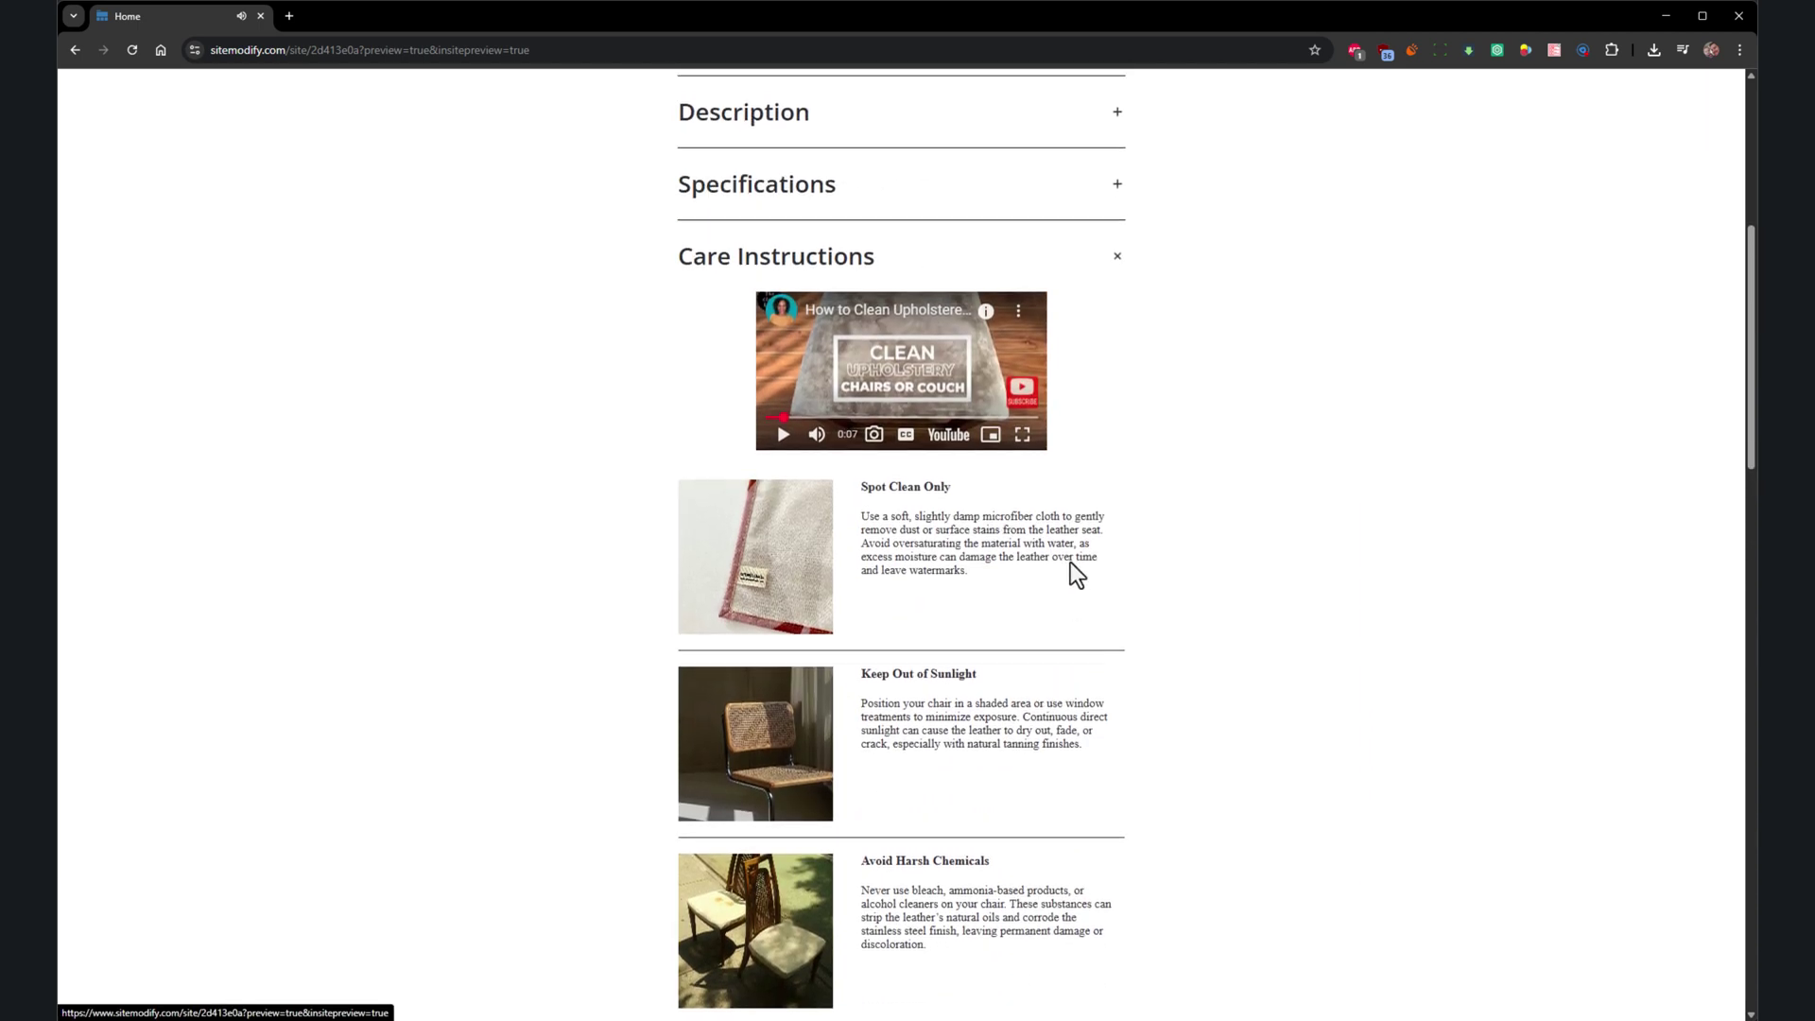
left_click(1113, 257)
left_click(1107, 325)
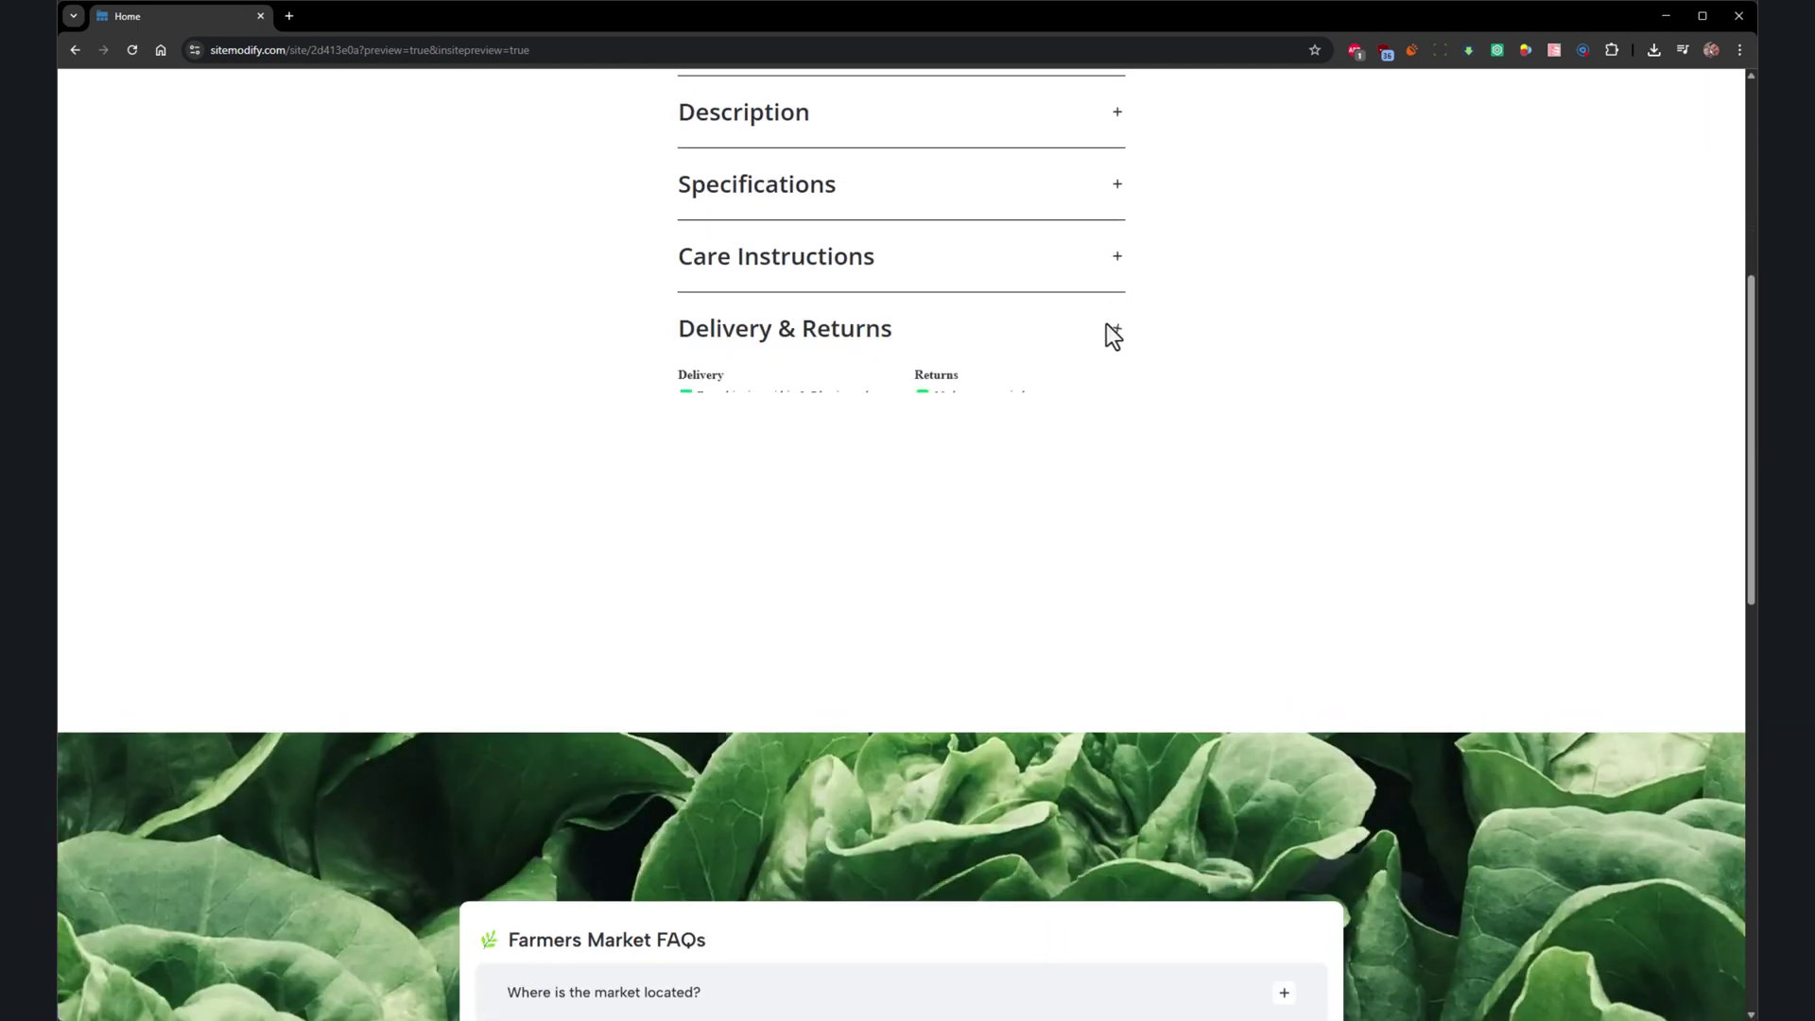
left_click(1107, 325)
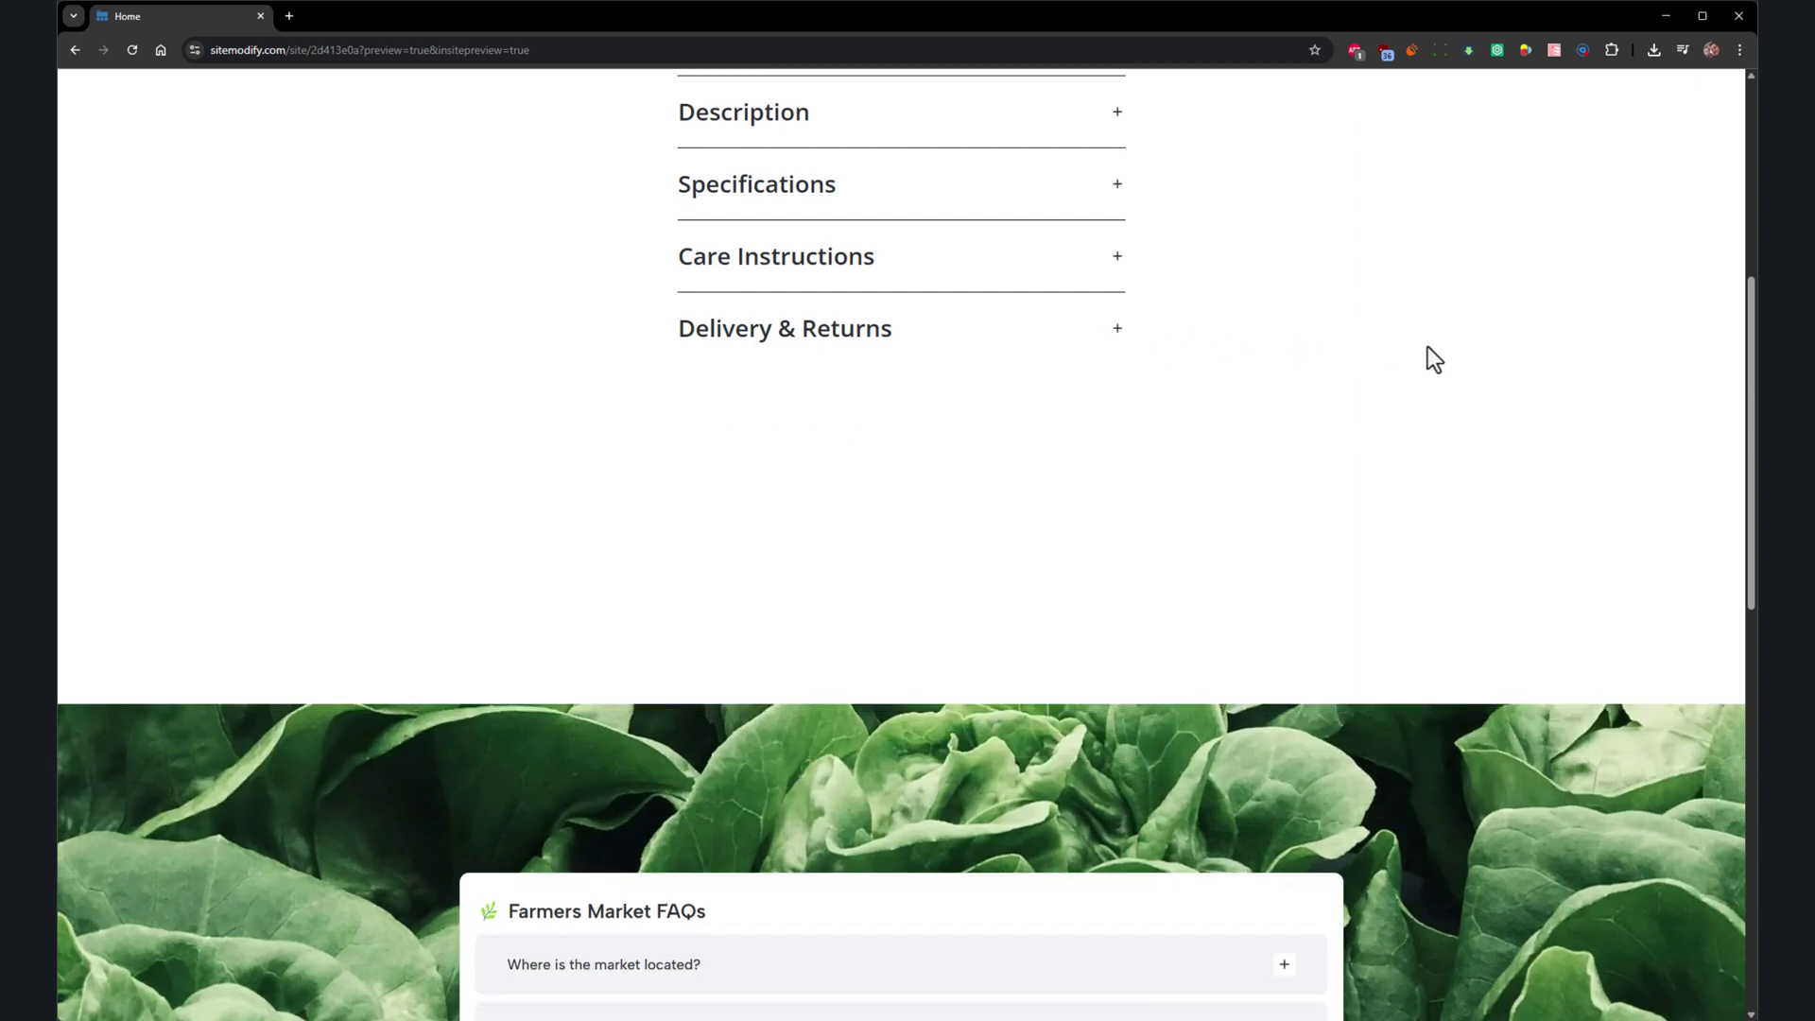
- Expand the market location FAQ, pan and zoom out its map, then collapse it
scroll(1428, 346, "down", 7)
left_click(1289, 335)
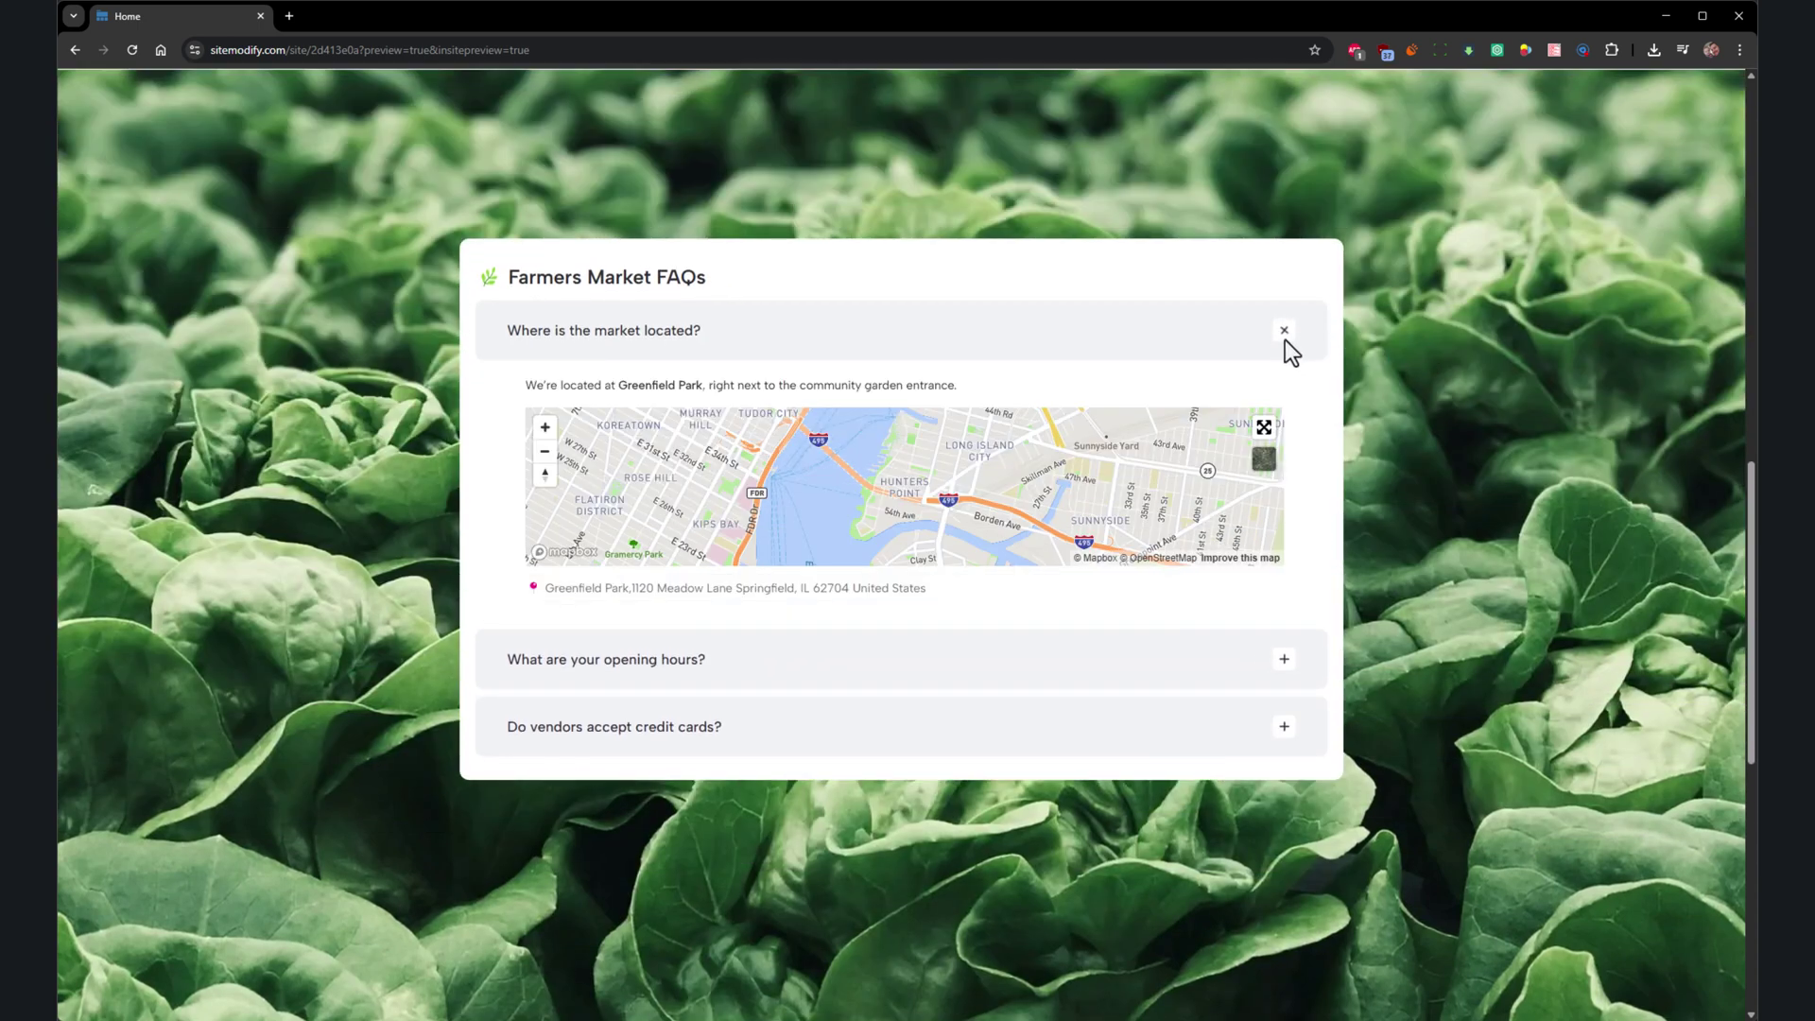
left_click_drag(1126, 486, 658, 464)
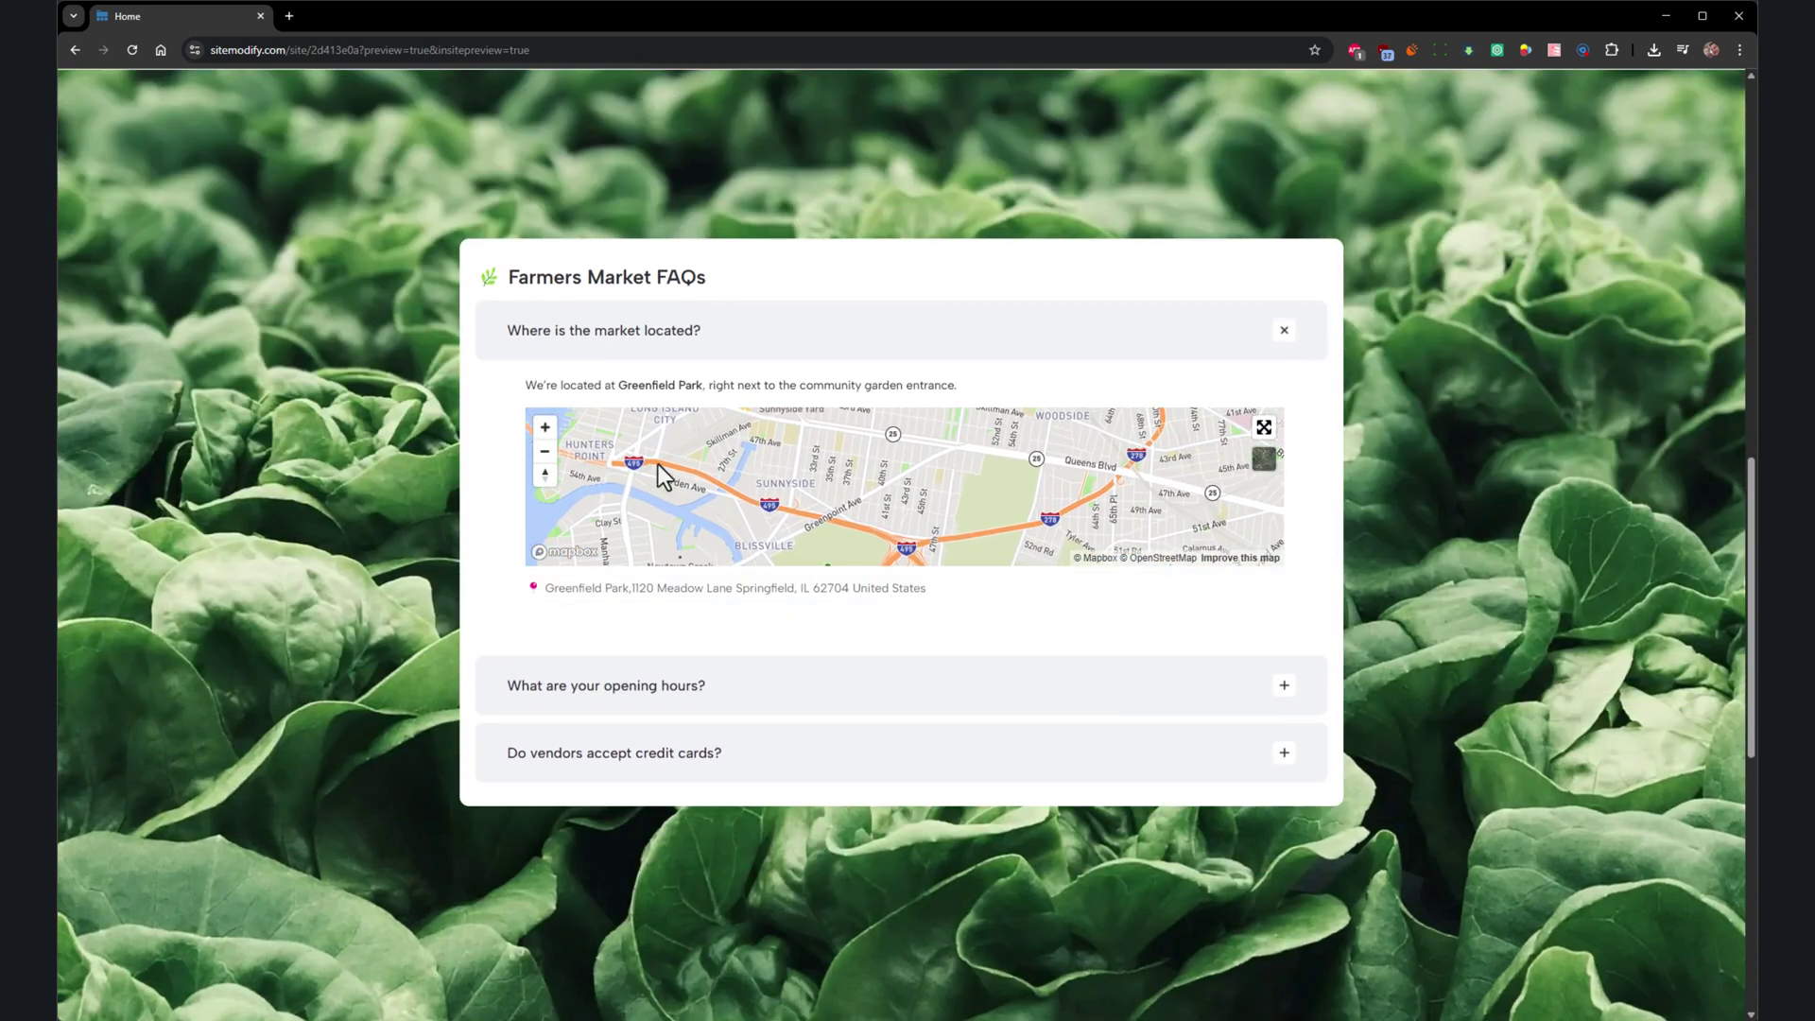
left_click(544, 452)
scroll(945, 454, "up", 3)
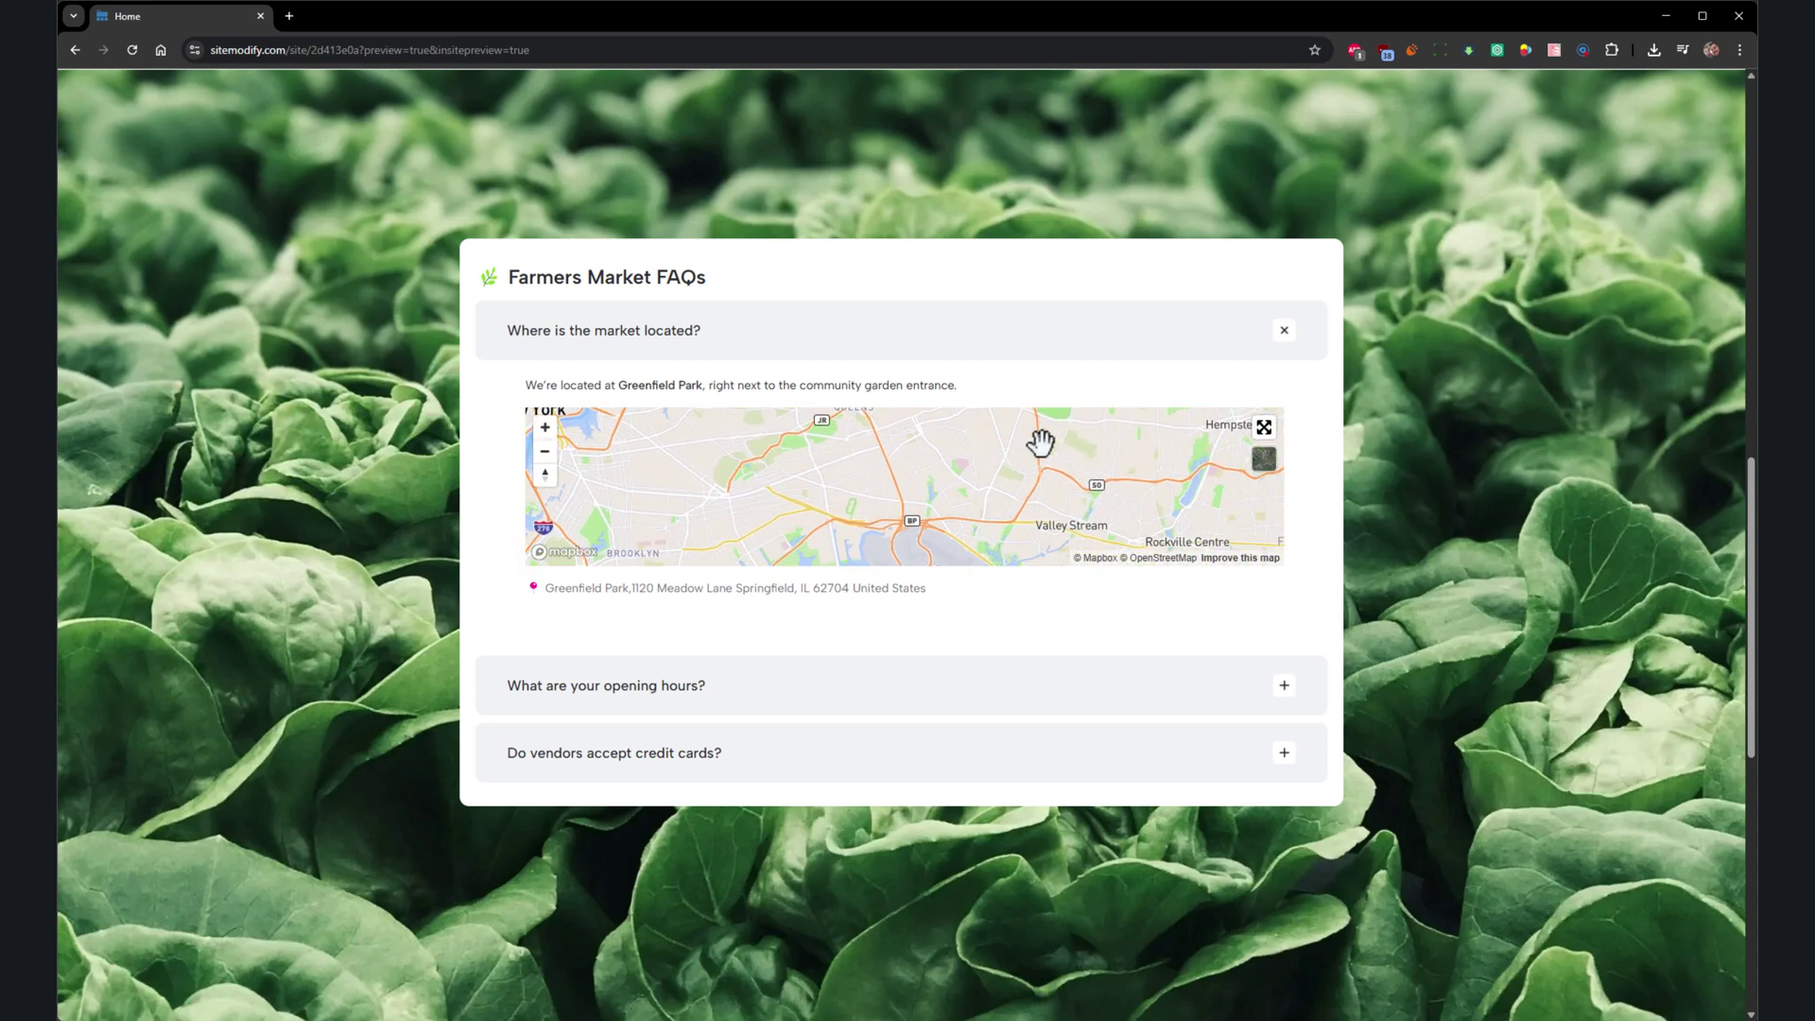
left_click(1282, 330)
- Expand and collapse the opening hours and credit card payment answers
left_click(1268, 401)
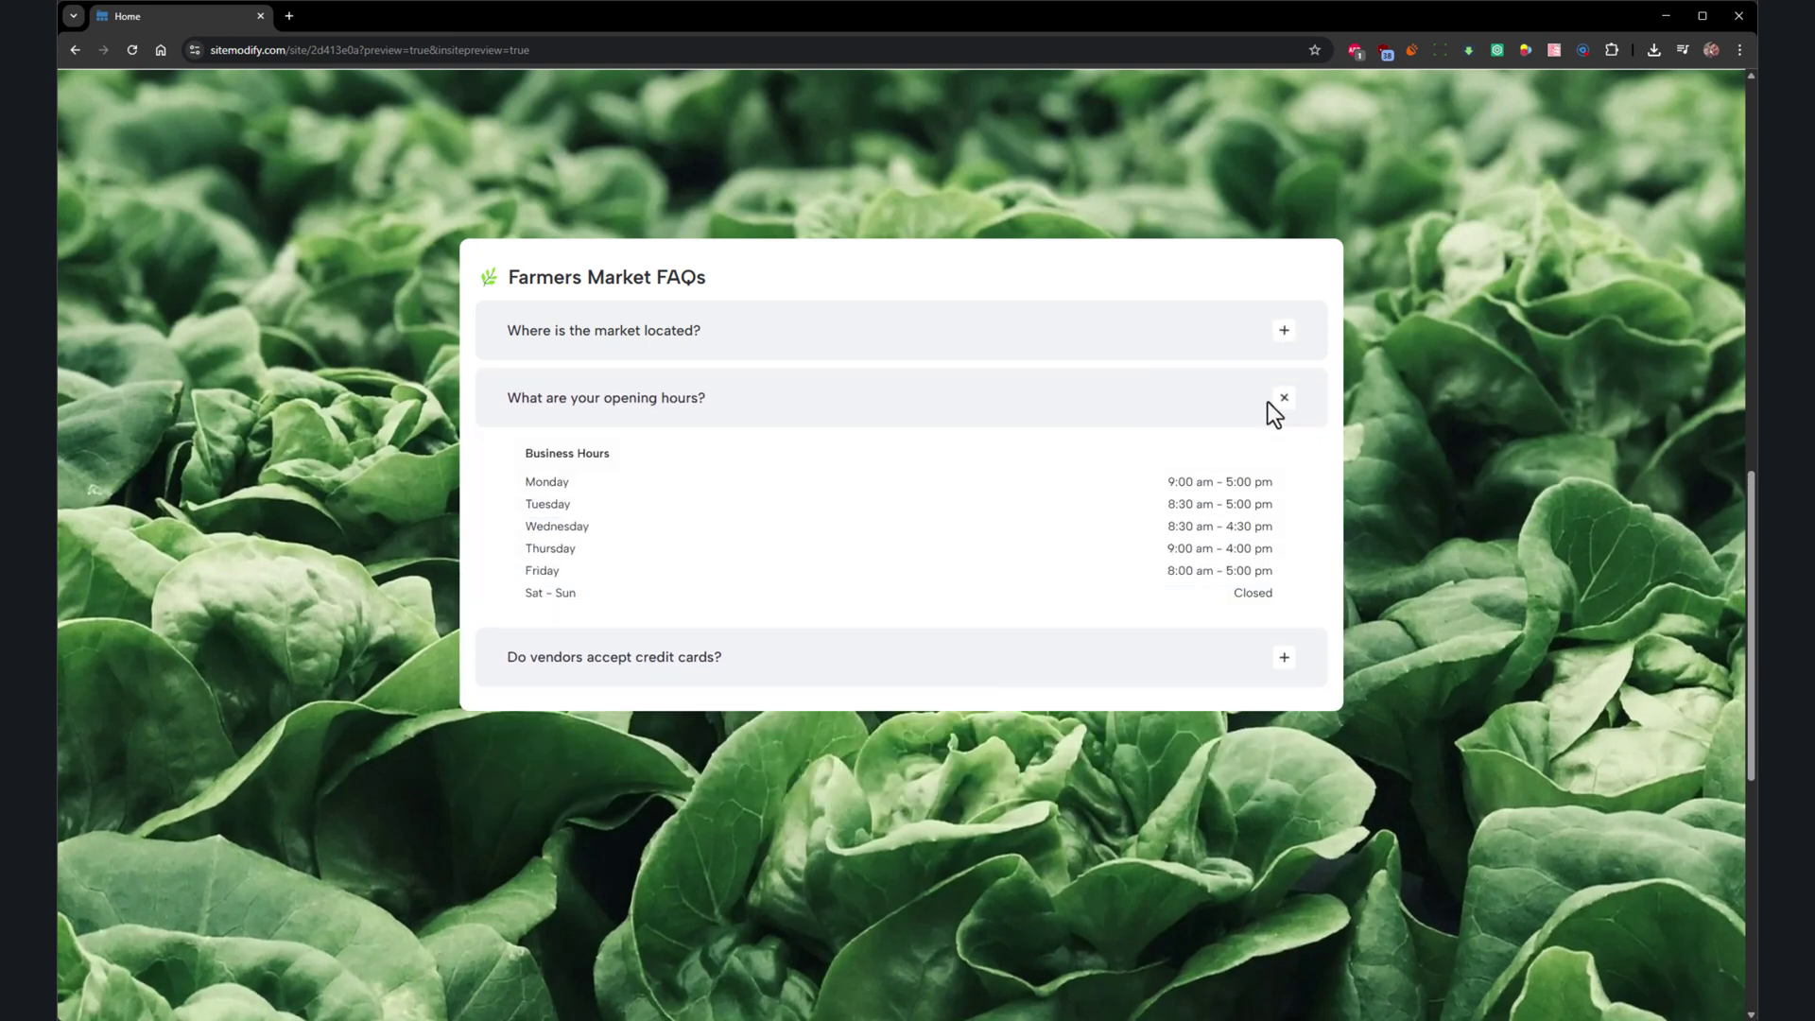
left_click(1268, 400)
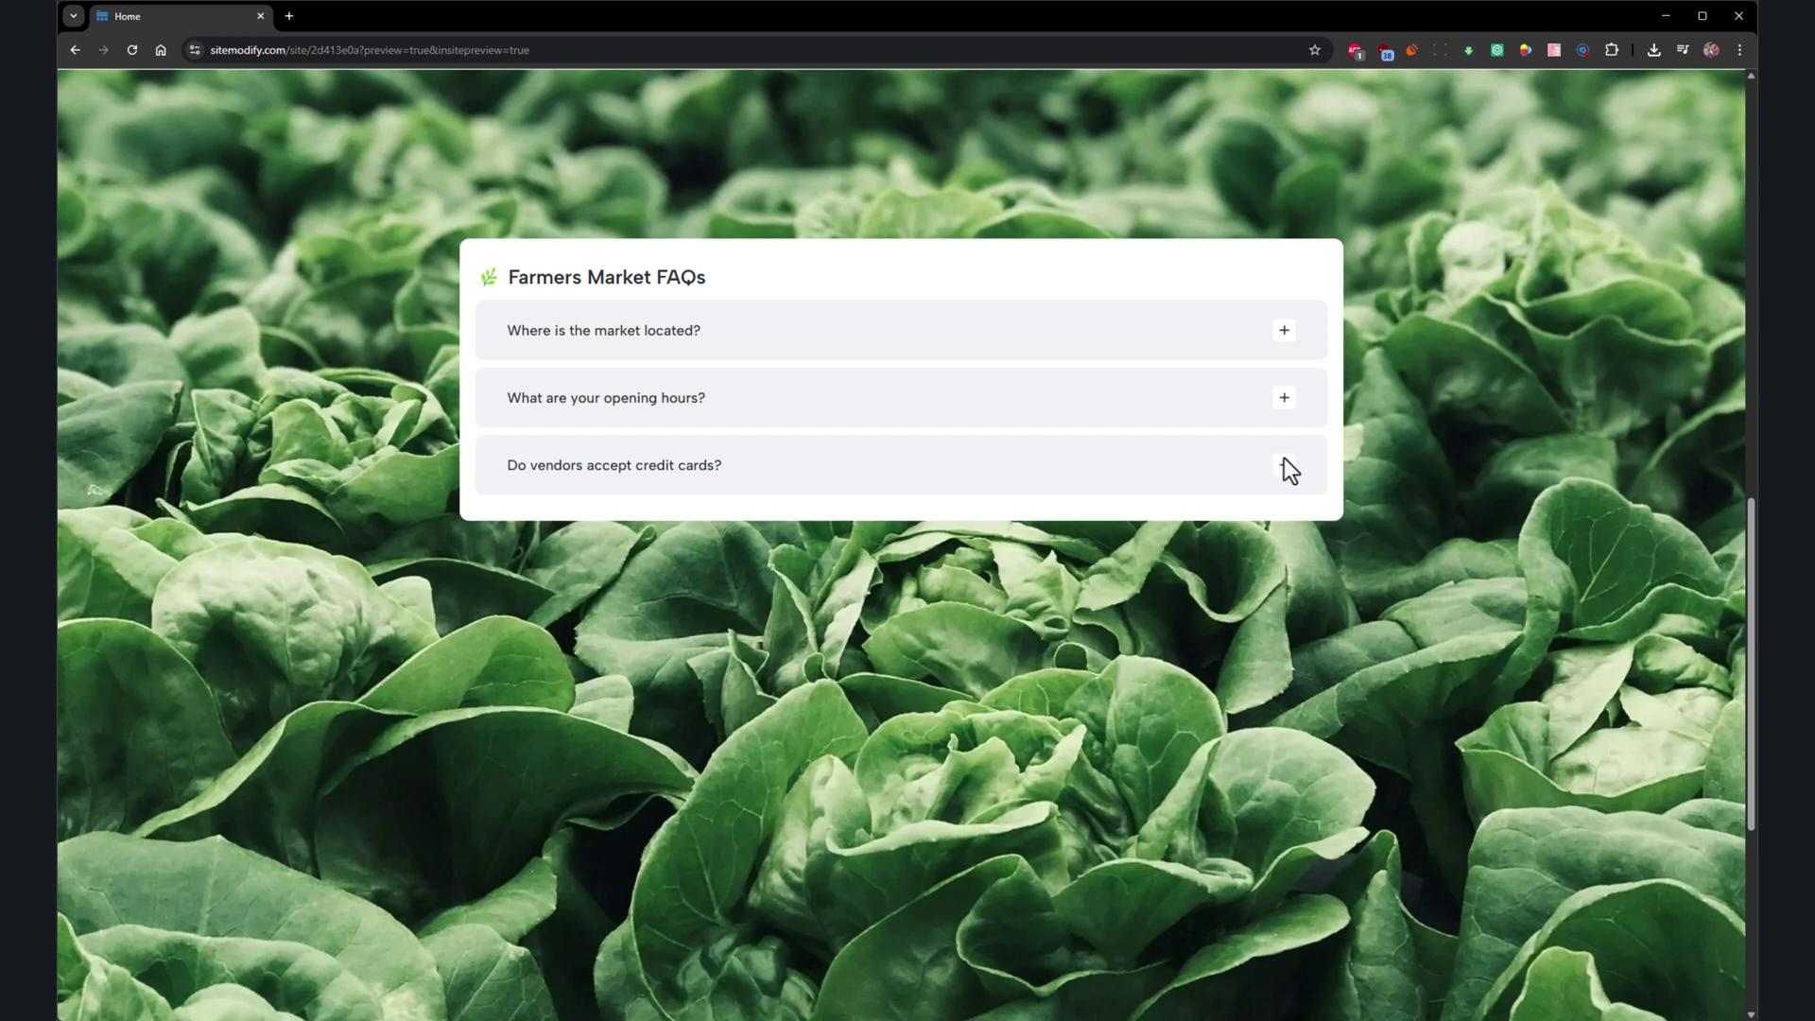
left_click(1284, 460)
left_click(1284, 459)
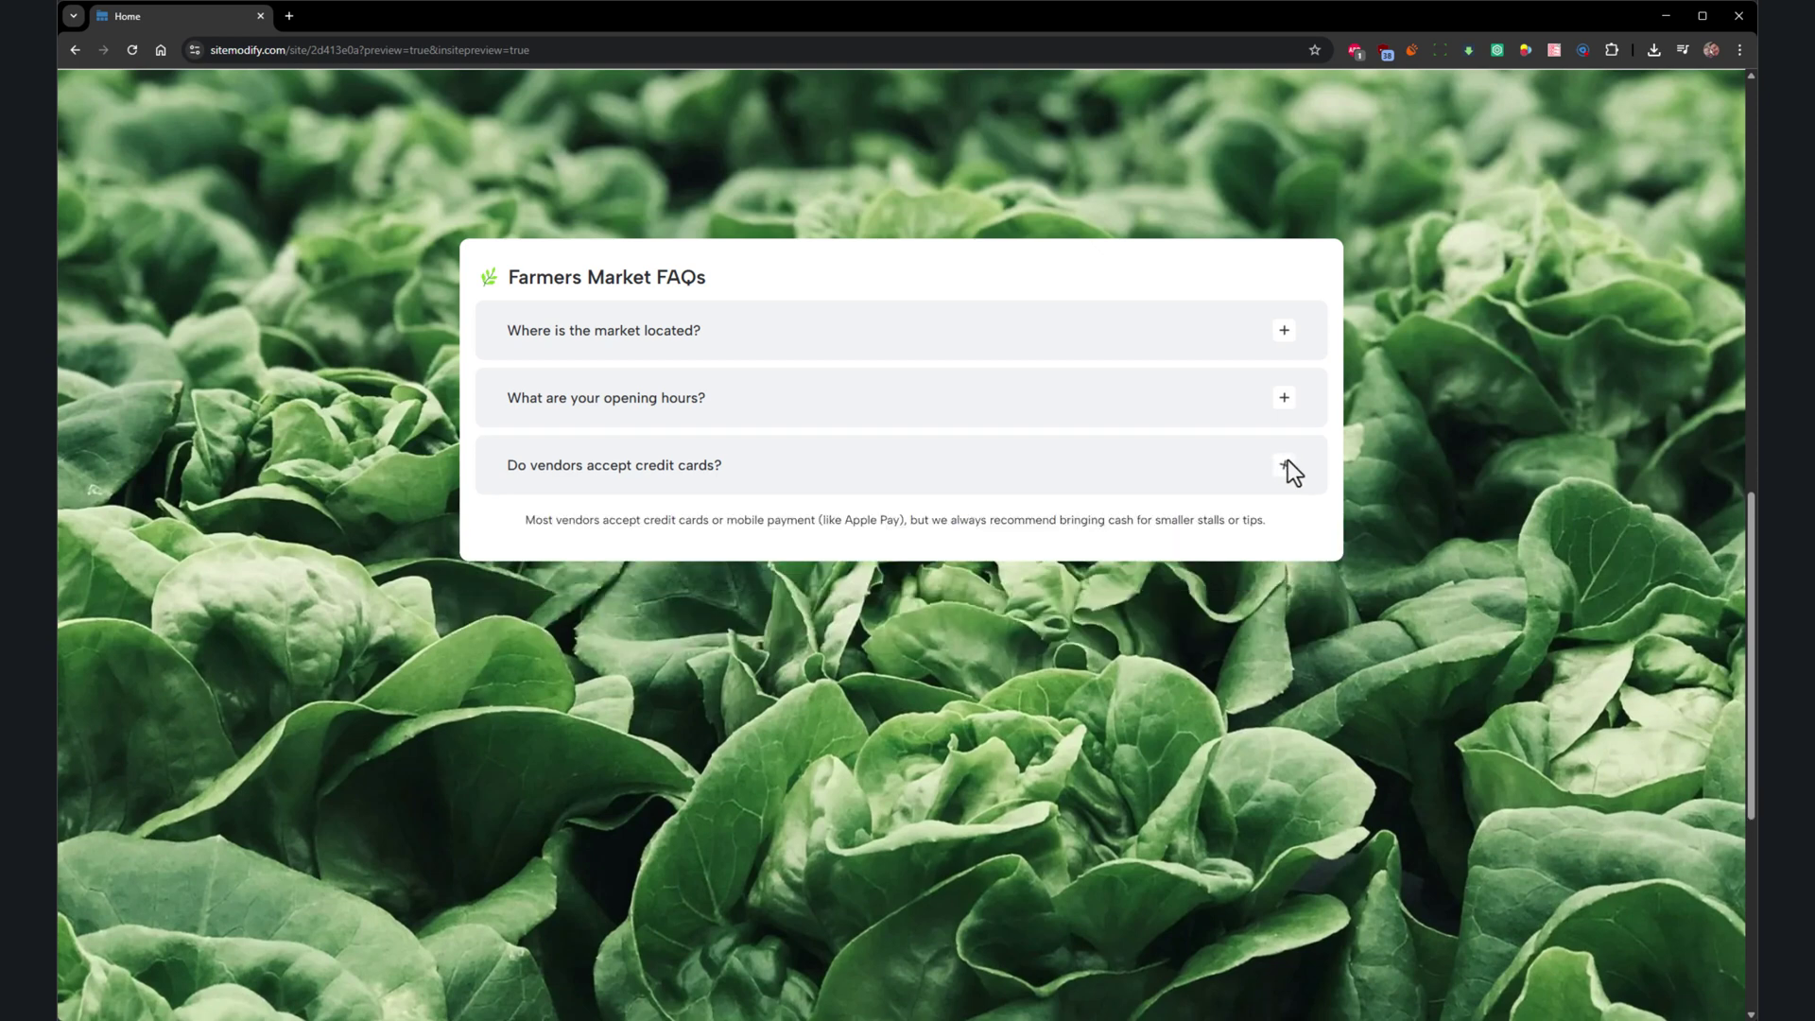
scroll(1388, 480, "up", 6)
scroll(1403, 486, "up", 5)
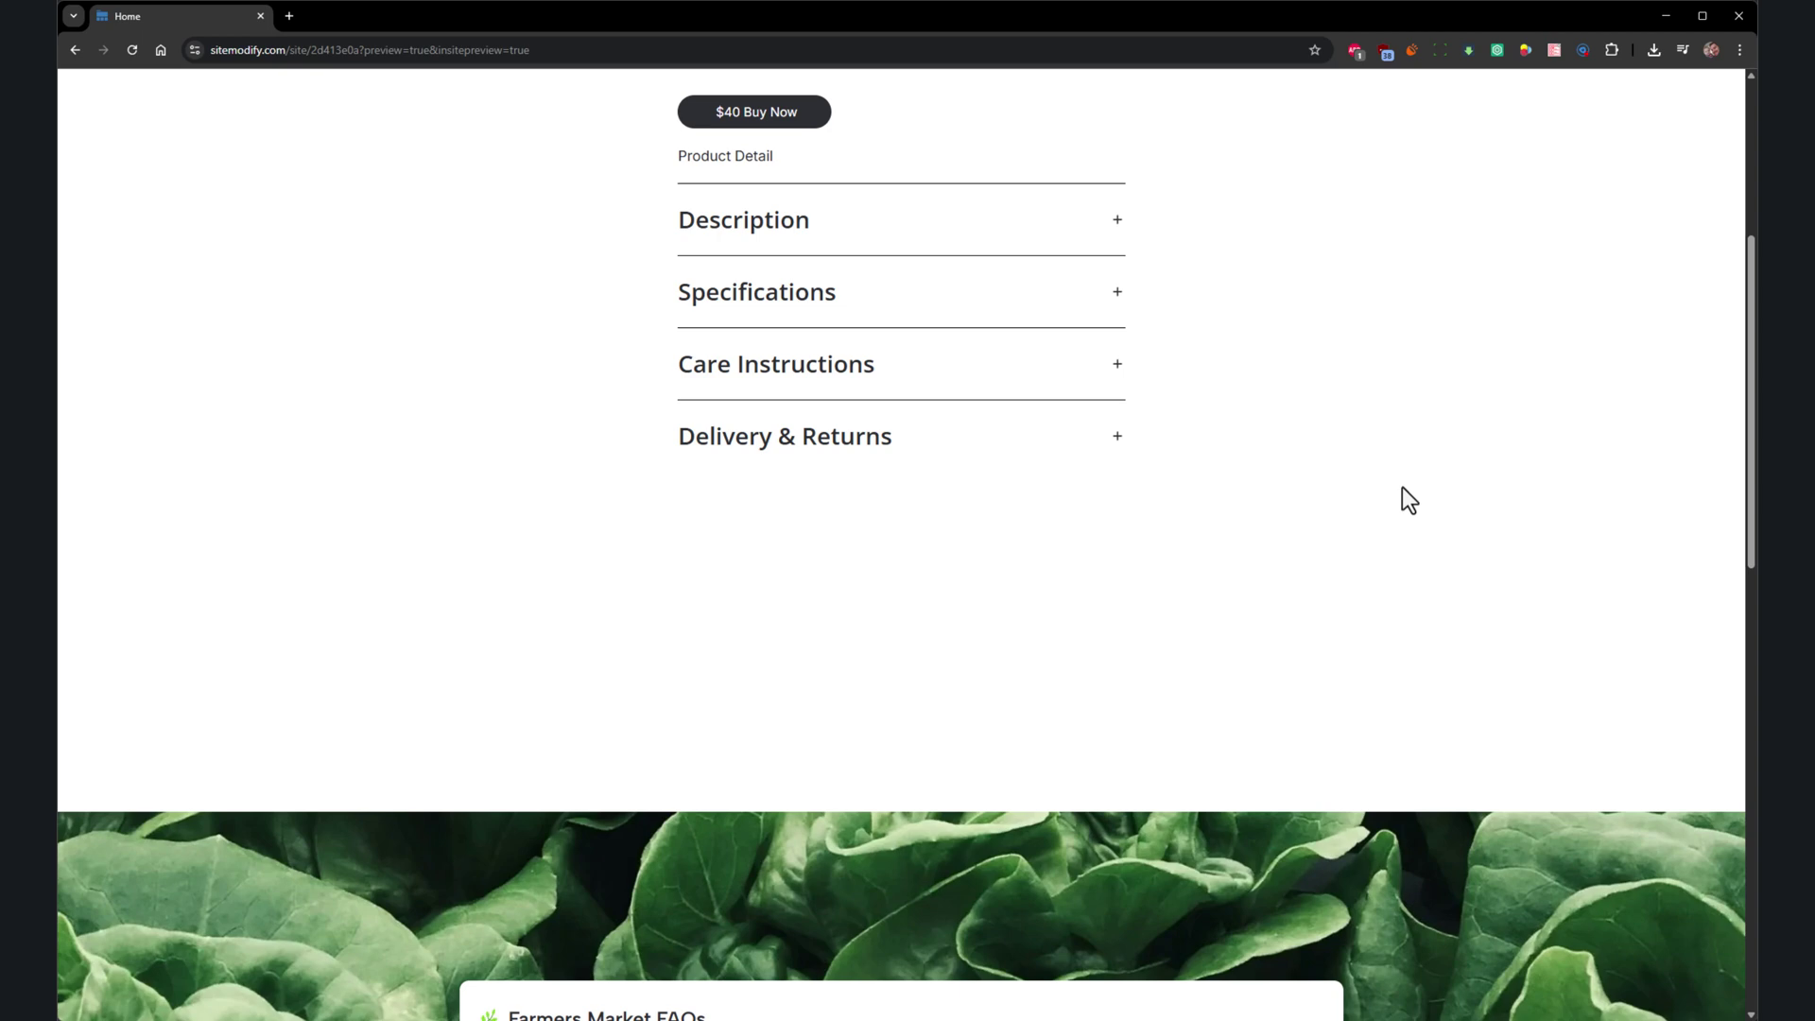
- Fade the buttons in from the left and the woman's photo in from the right, ending at 50%
left_click(1634, 905)
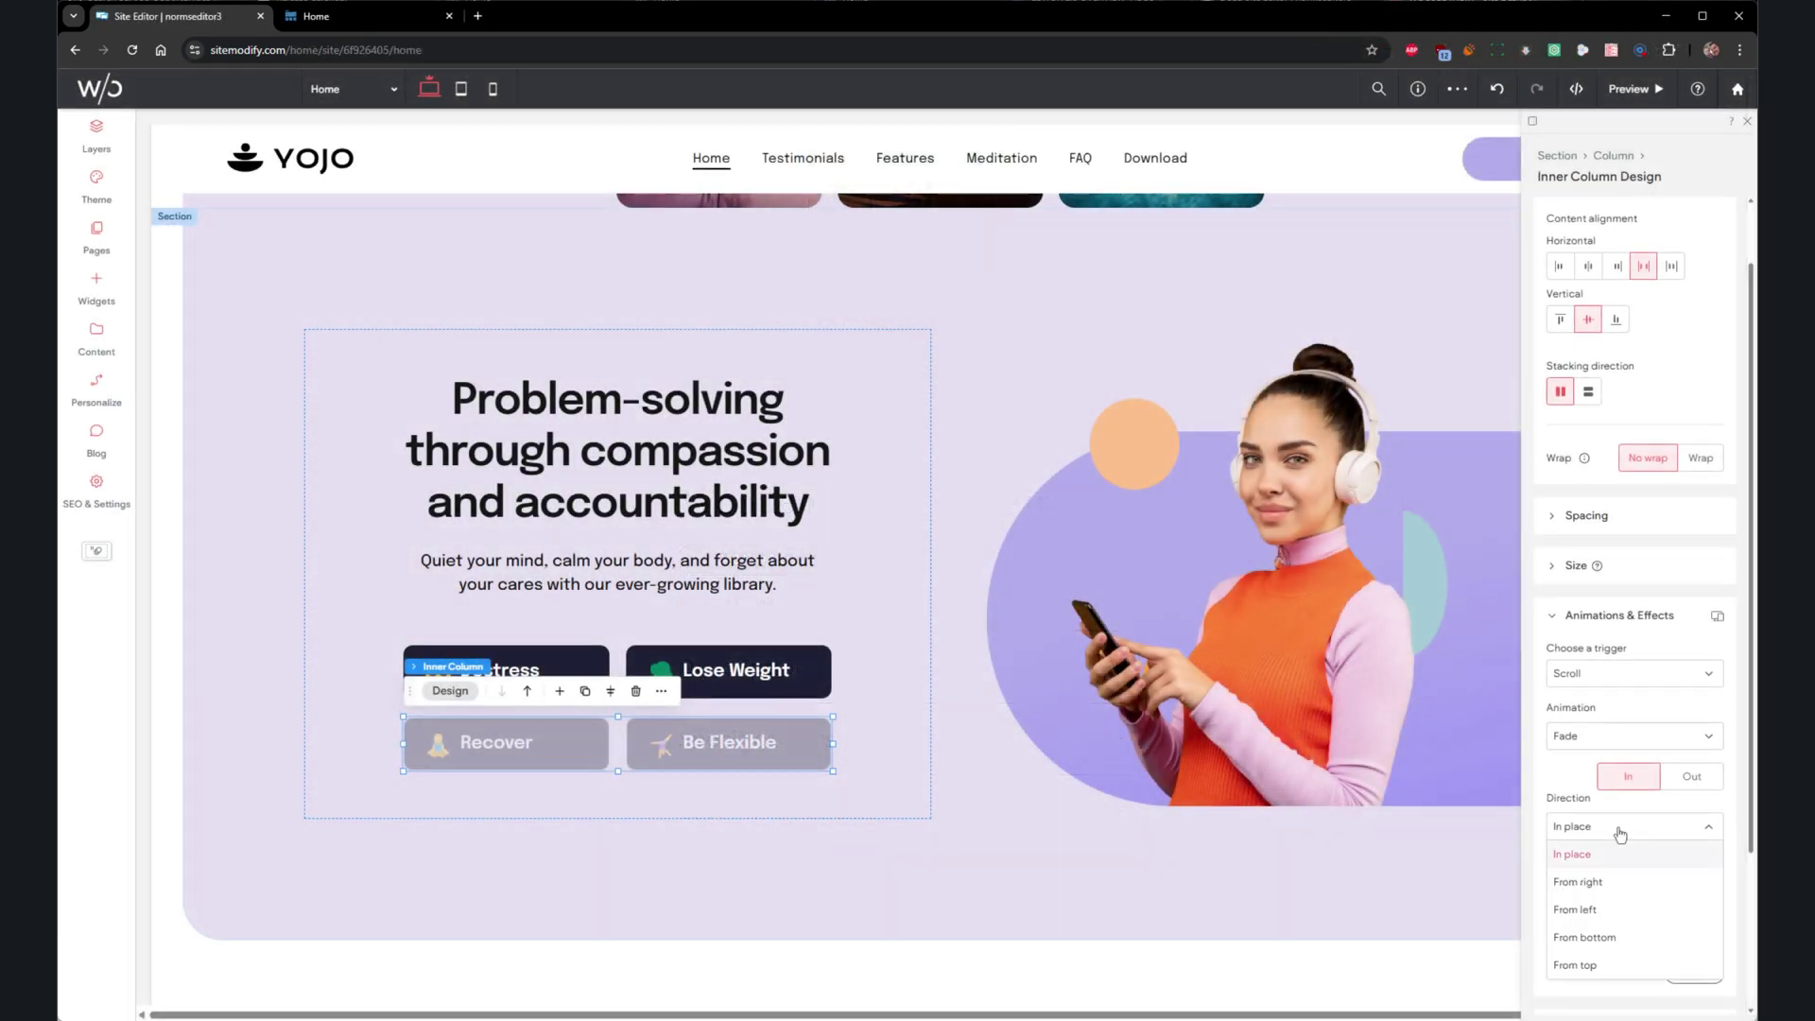
left_click(1689, 936)
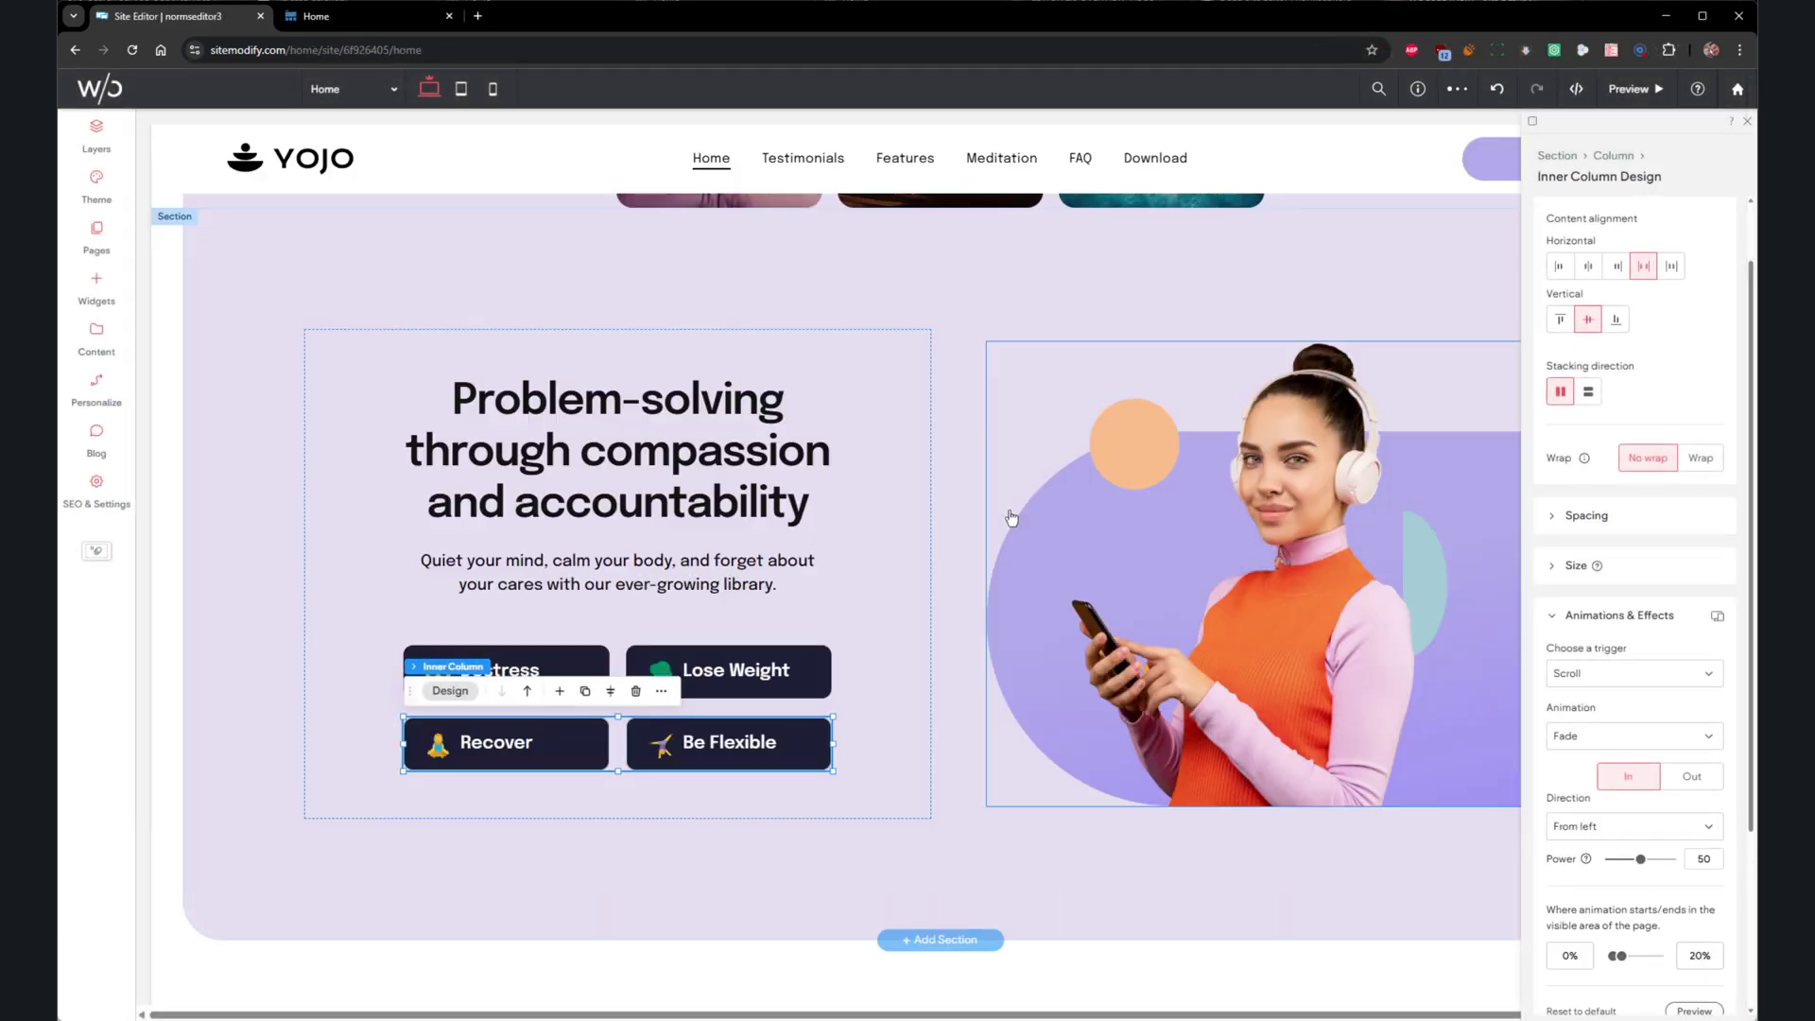
left_click(1480, 568)
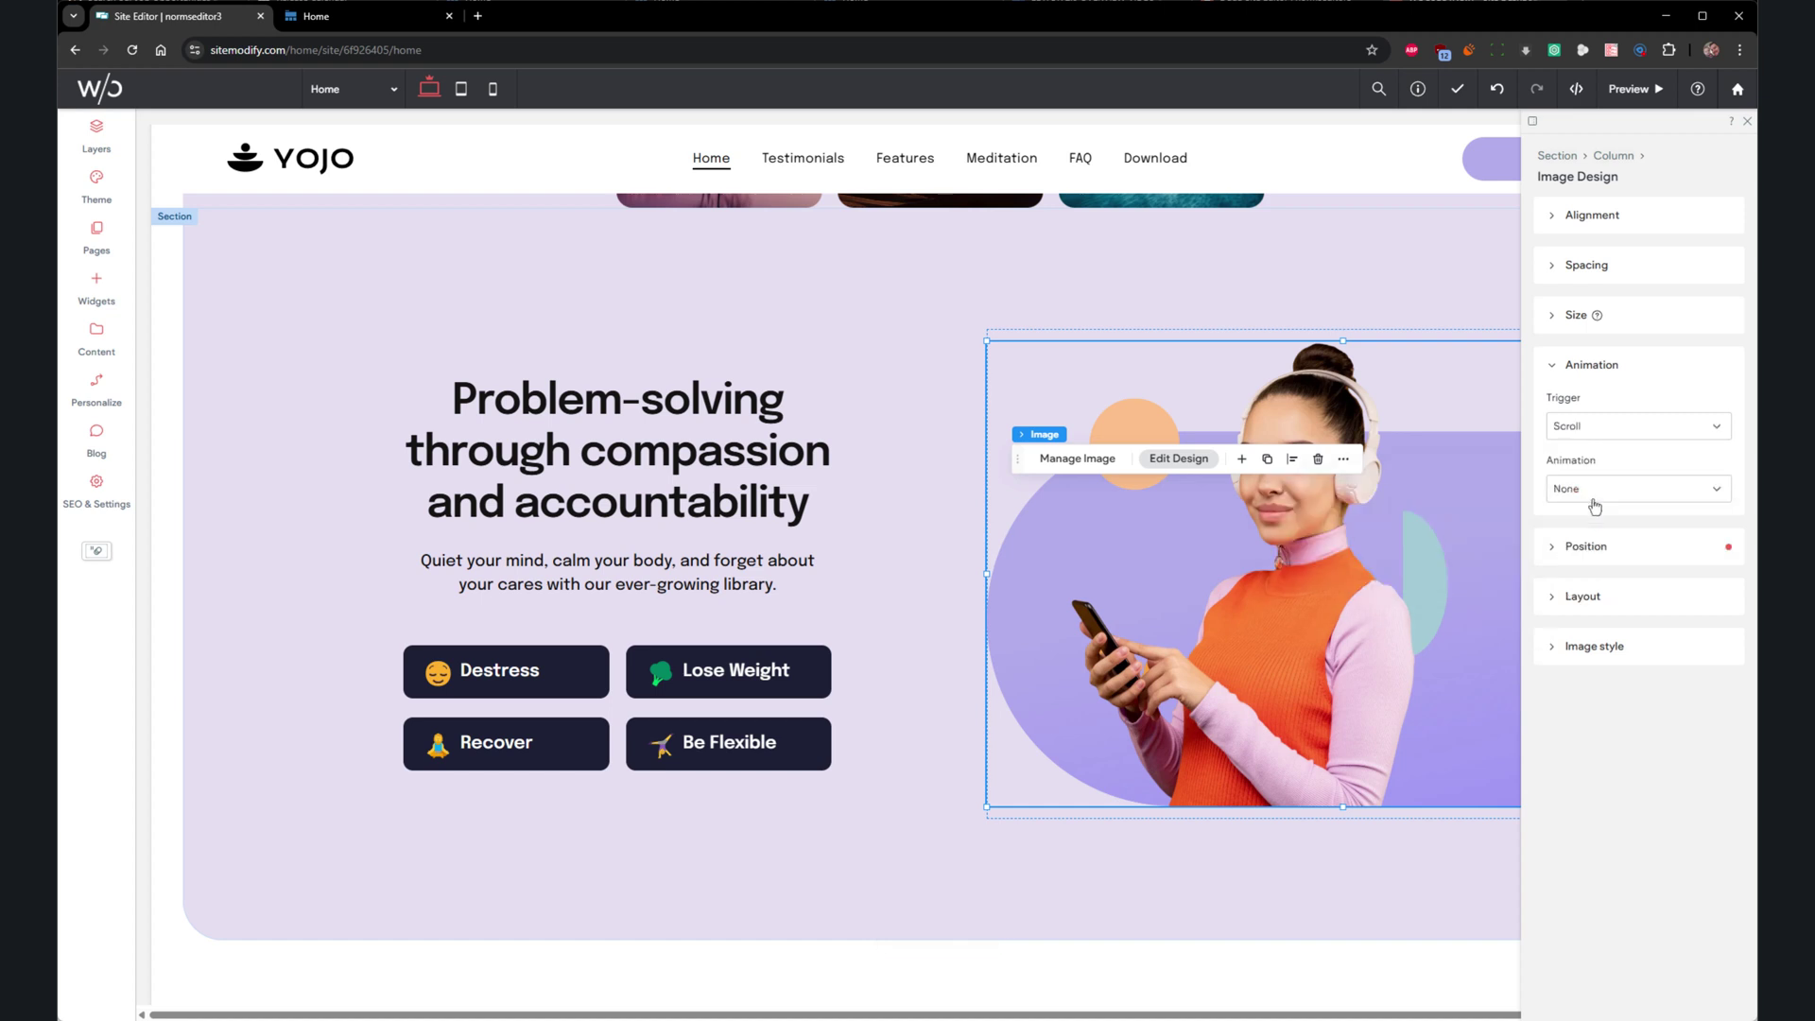
left_click(1588, 490)
left_click(1565, 544)
left_click(1635, 578)
left_click(1627, 662)
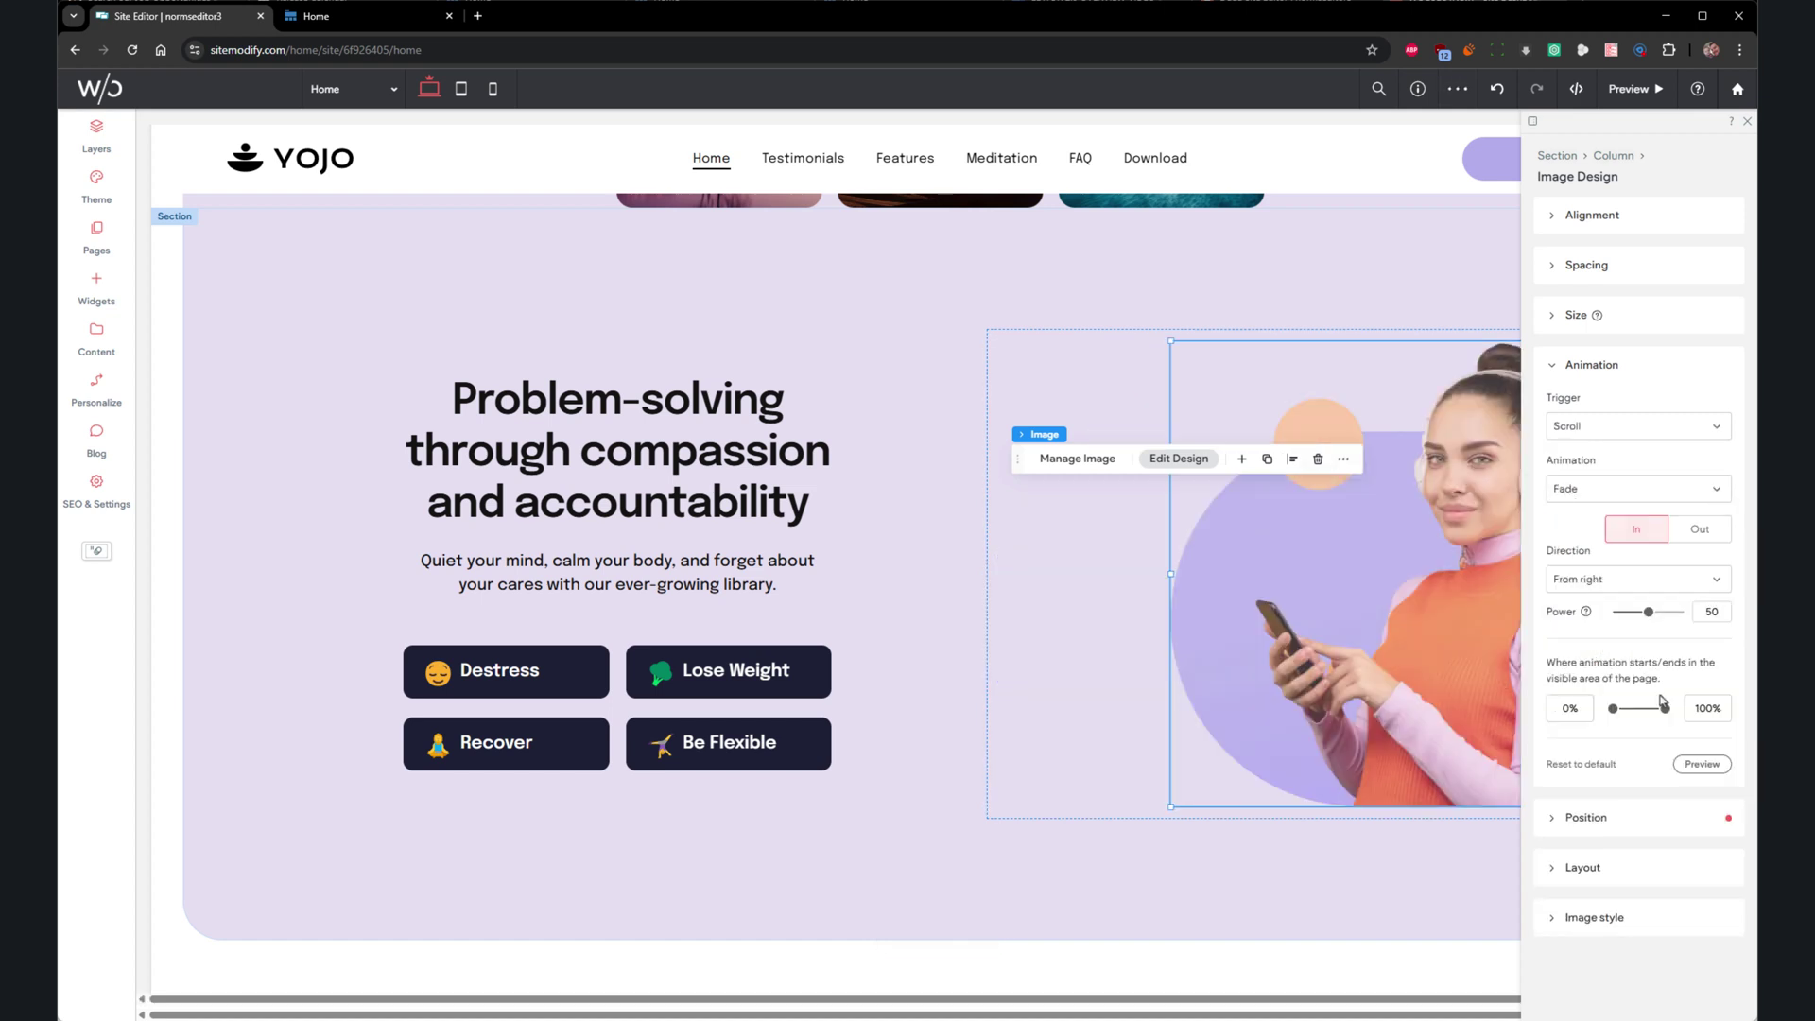
key("Return")
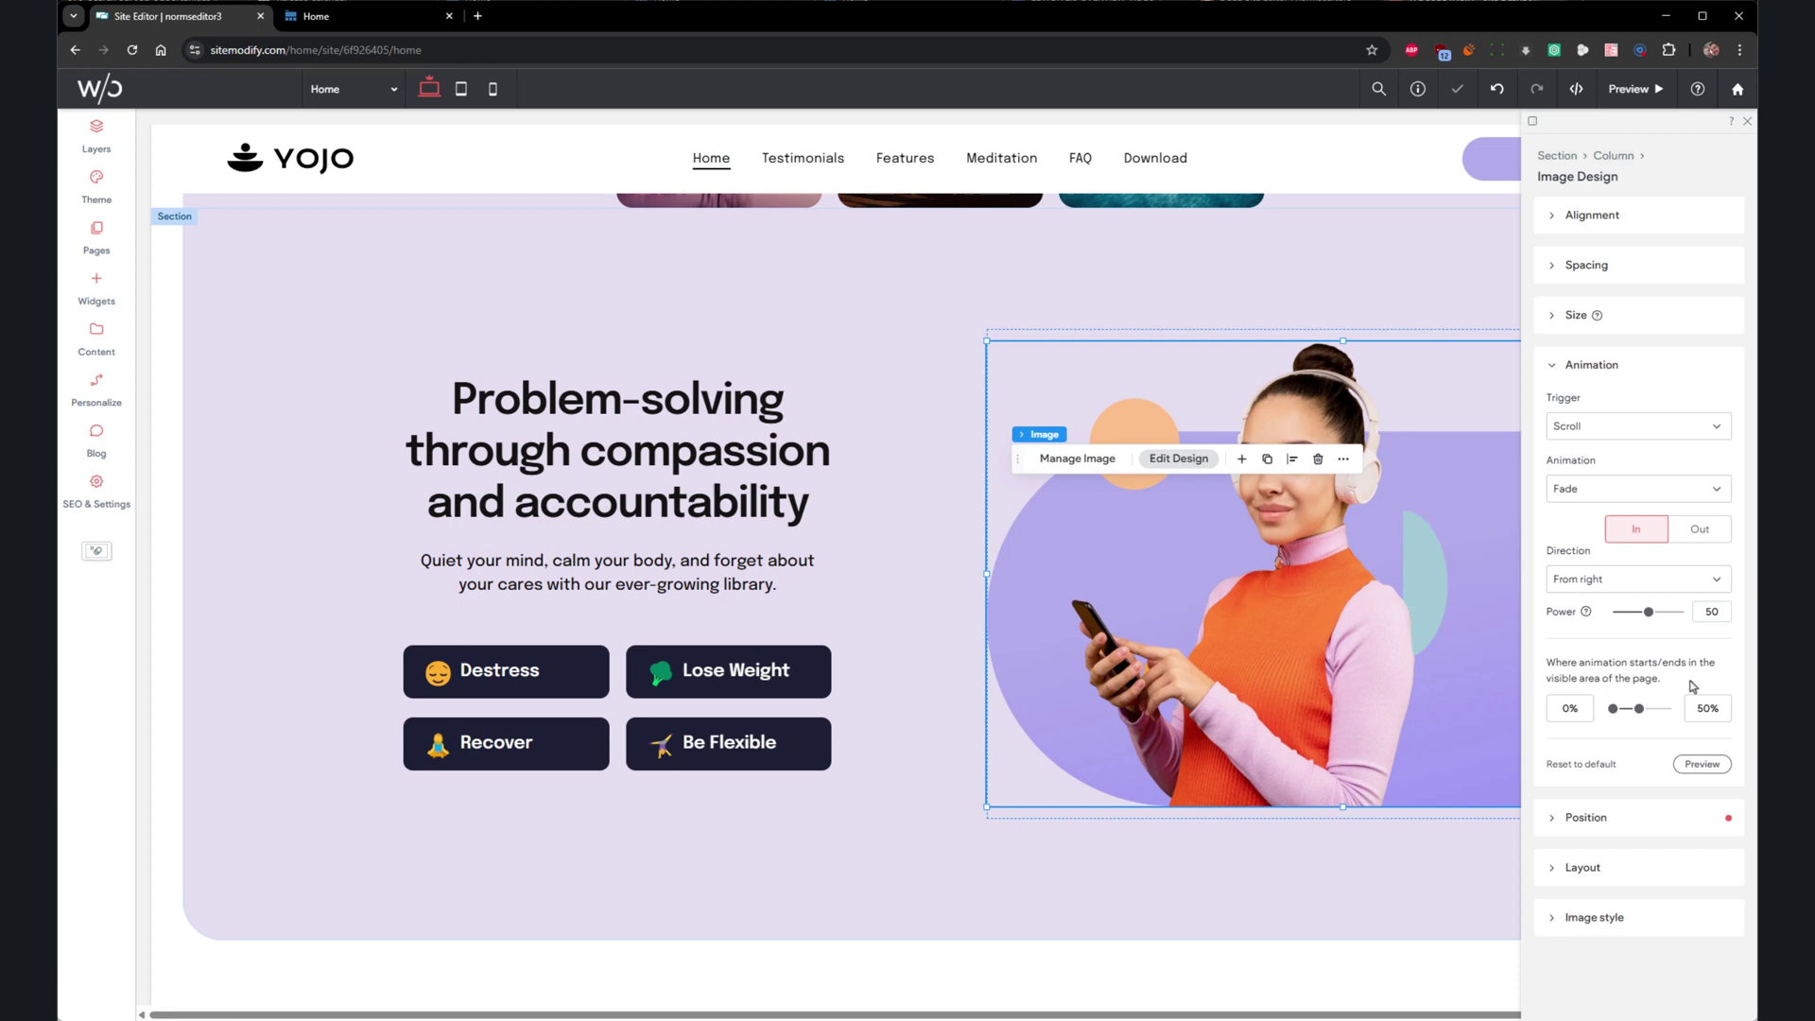
scroll(908, 592, "down", 5)
- Give 7M+ a scroll-triggered Bounce from the bottom
scroll(952, 644, "down", 5)
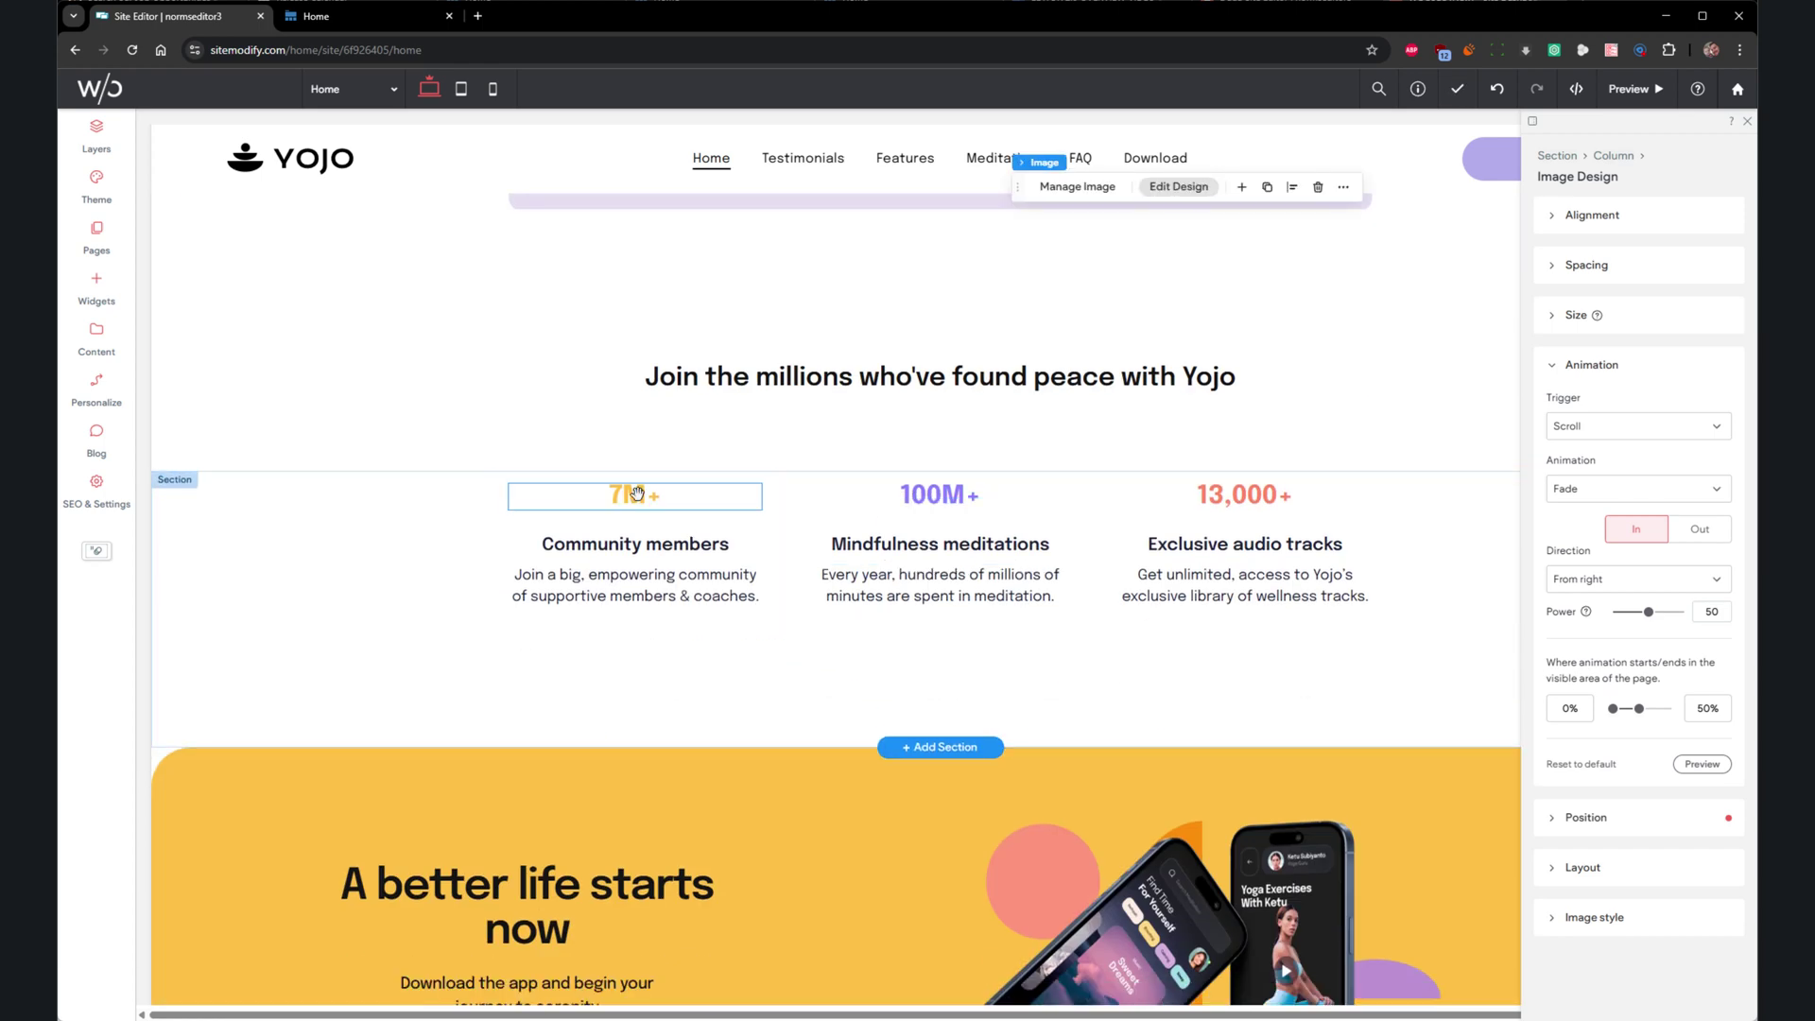
key("Down")
key("Down")
key("Return")
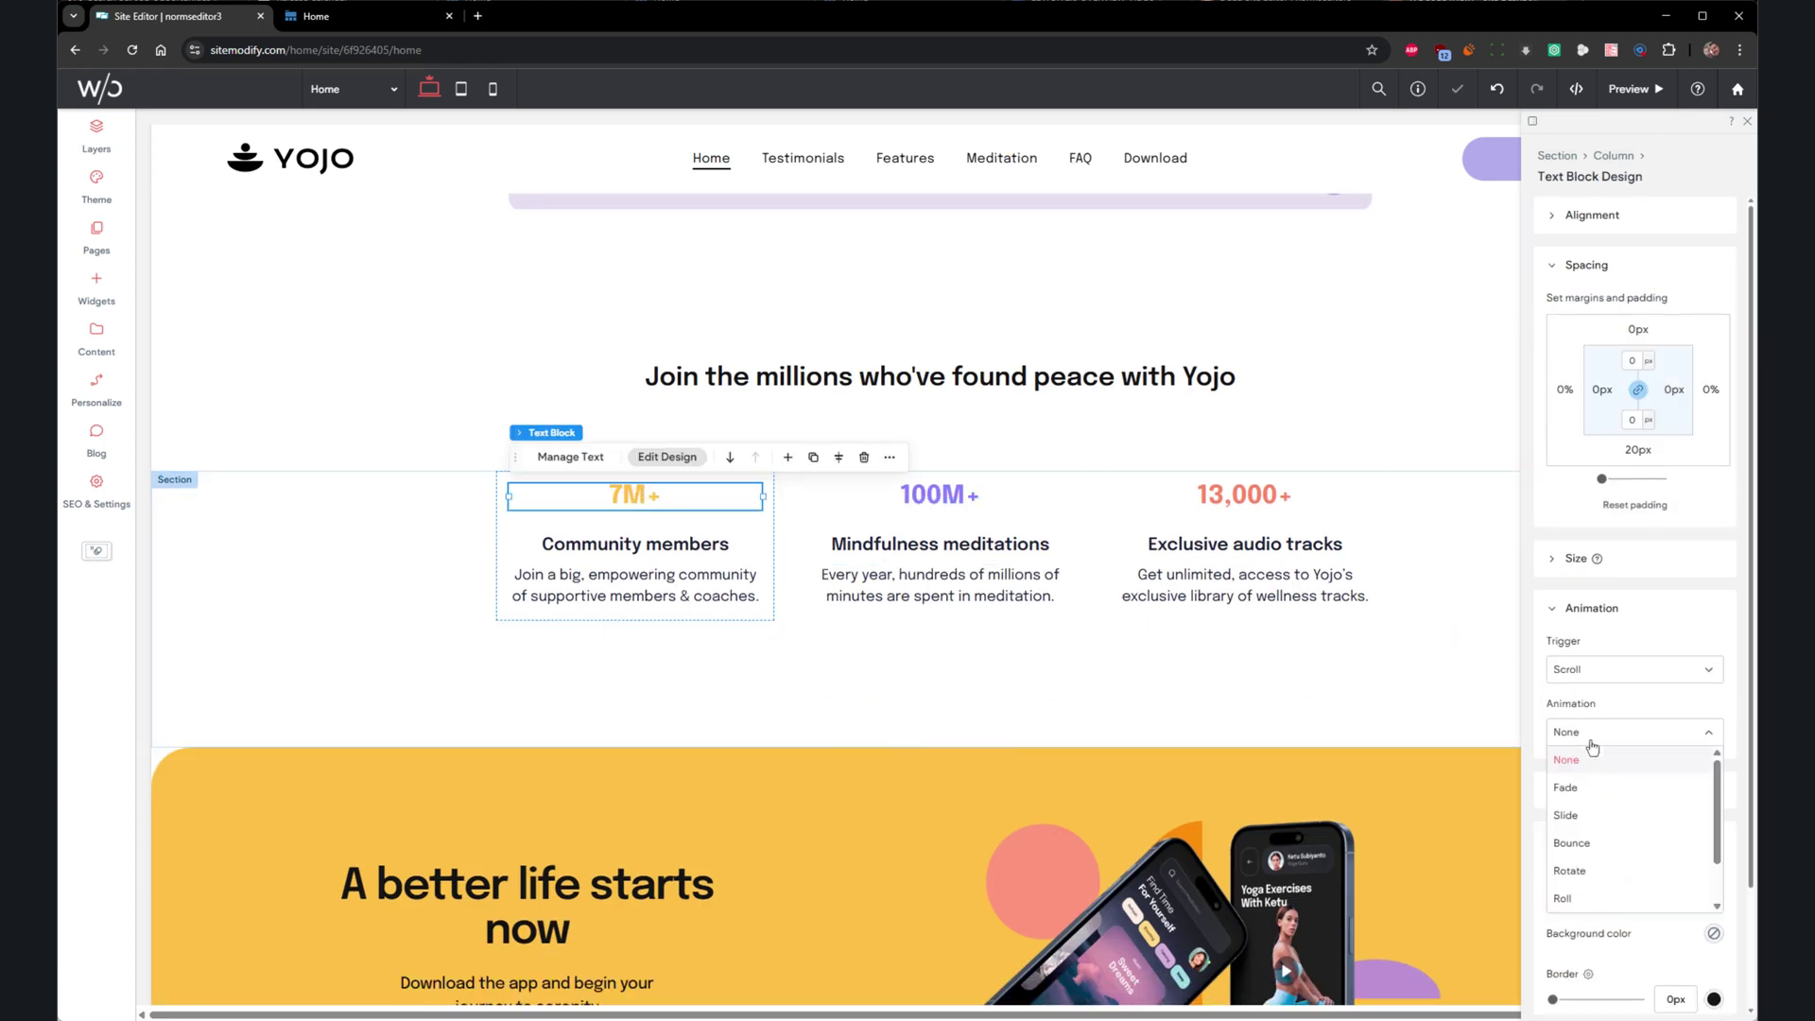
left_click(1595, 843)
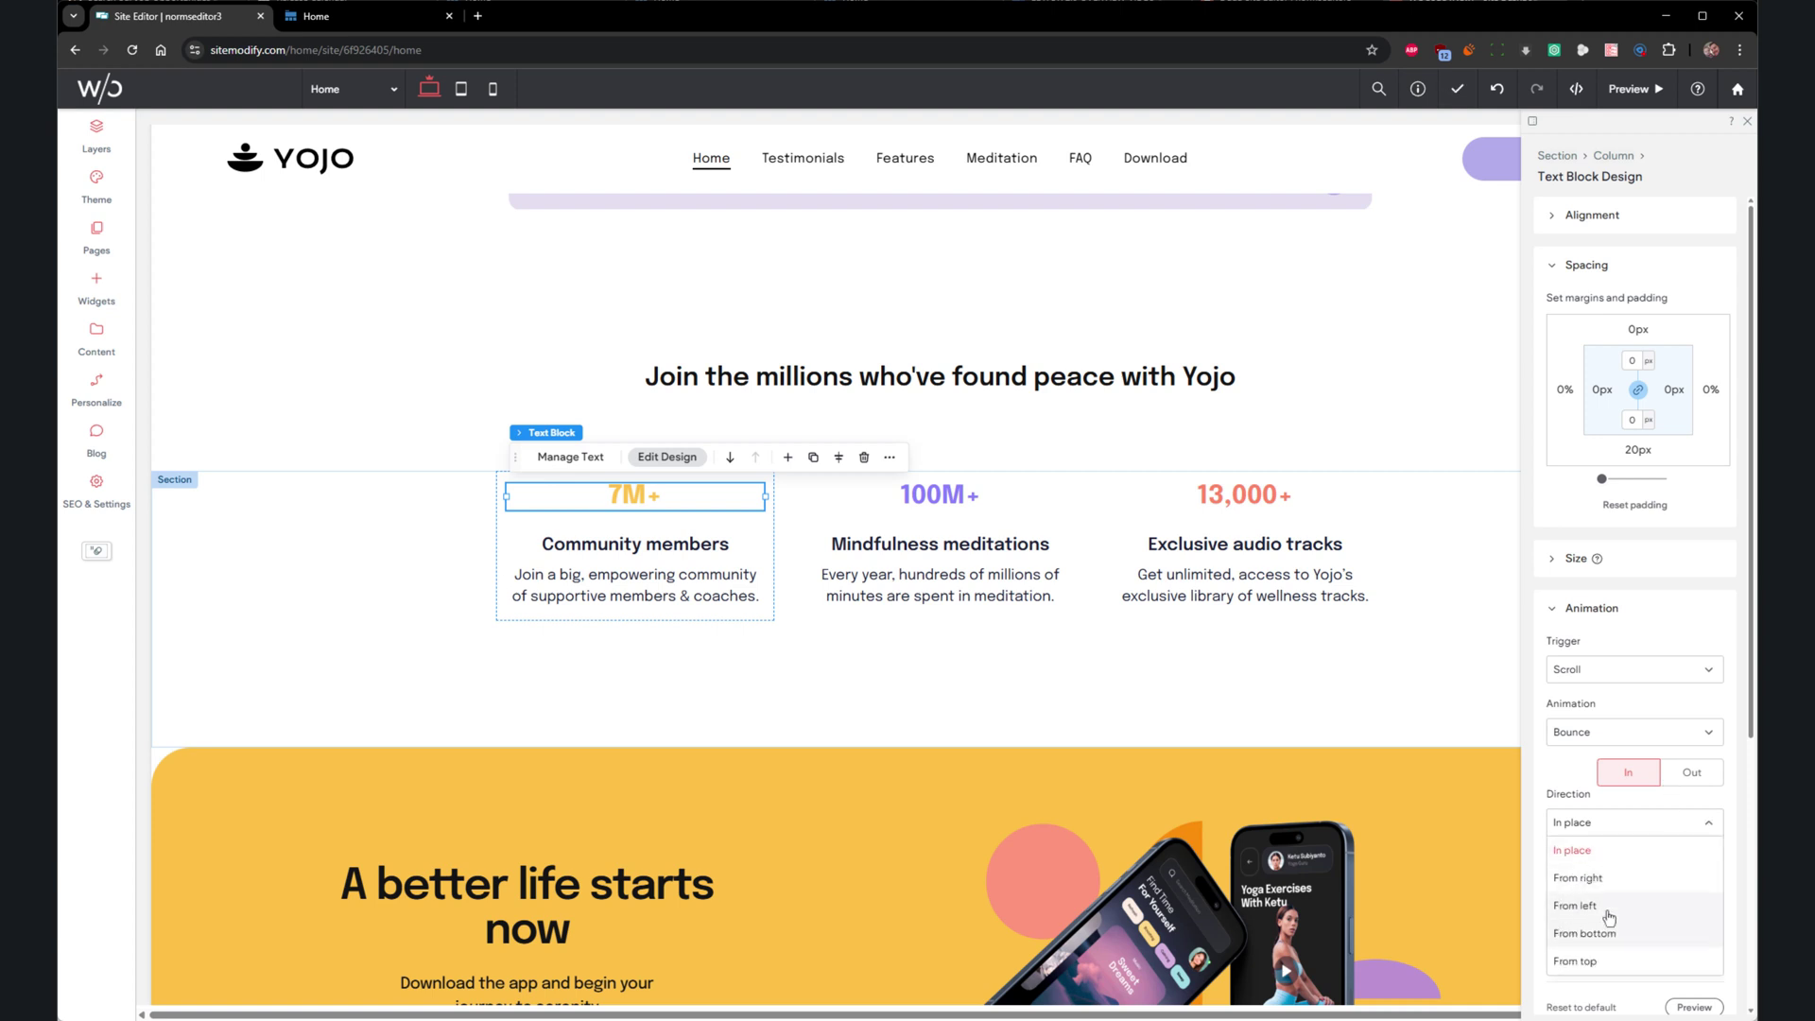
left_click(1609, 933)
- Make 100M+ and 13,000+ bounce in from the bottom on scroll
left_click(969, 495)
left_click(1592, 729)
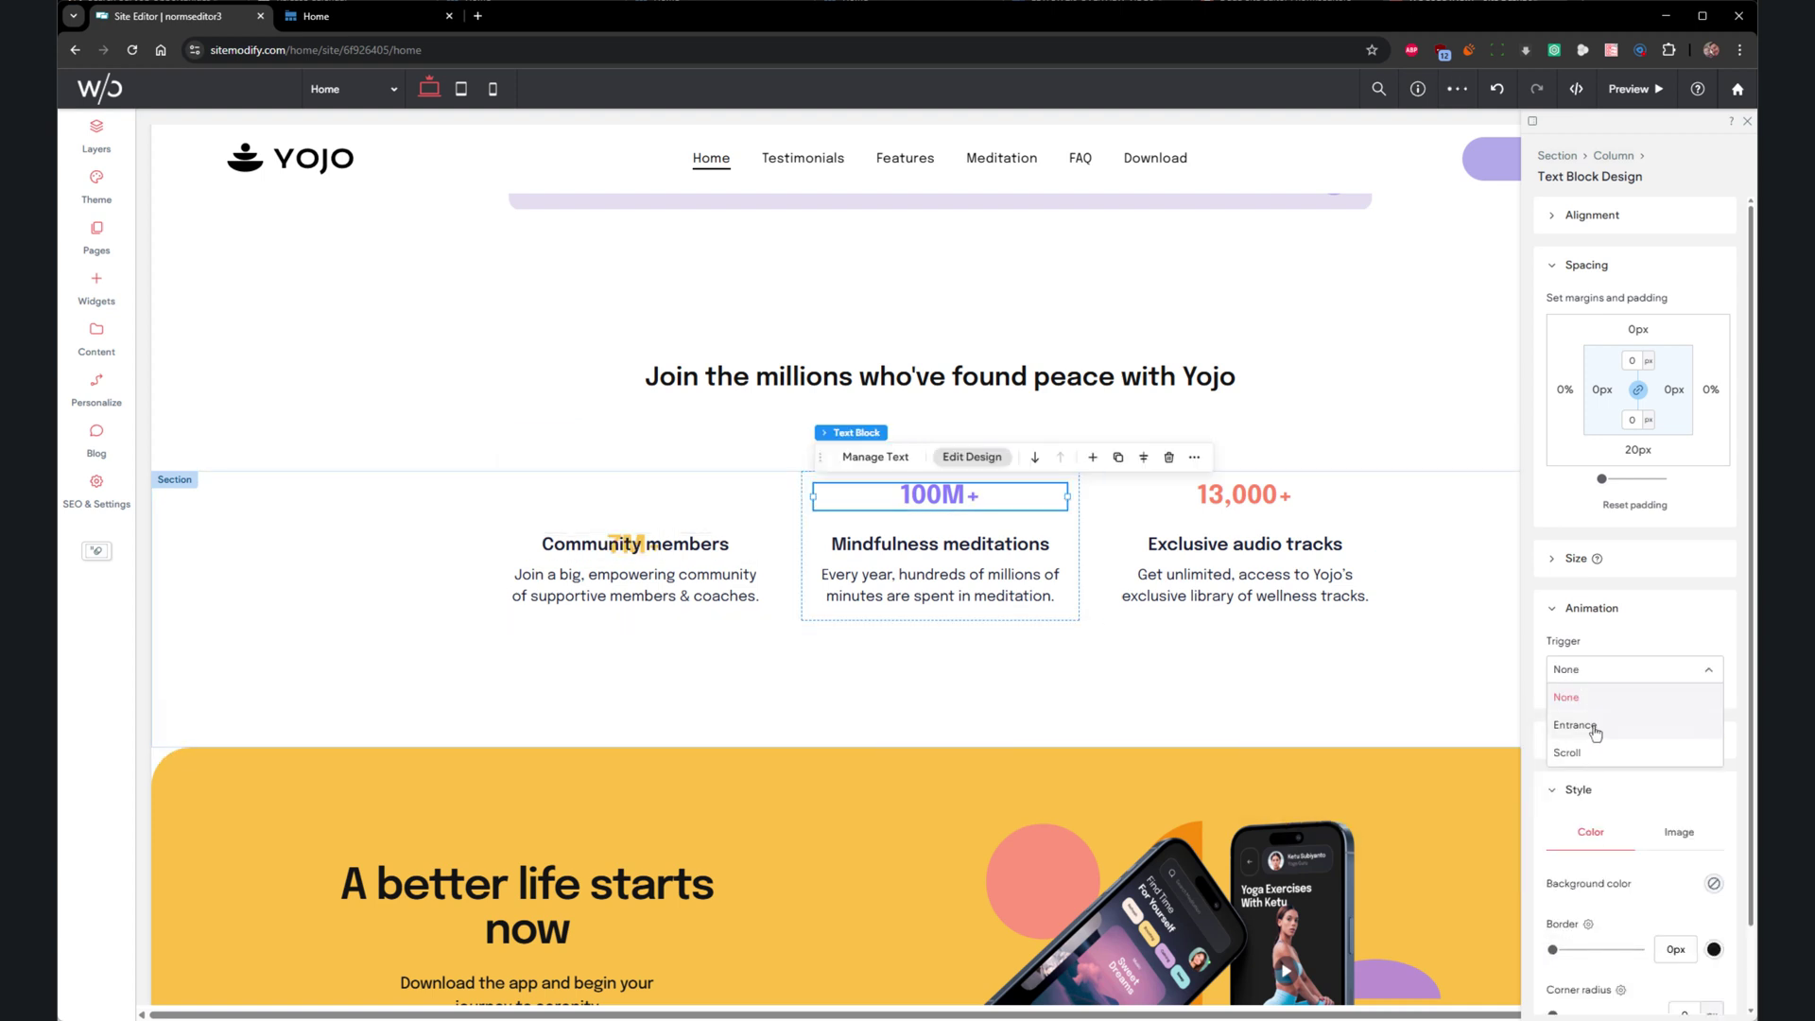
left_click(1585, 730)
left_click(1592, 841)
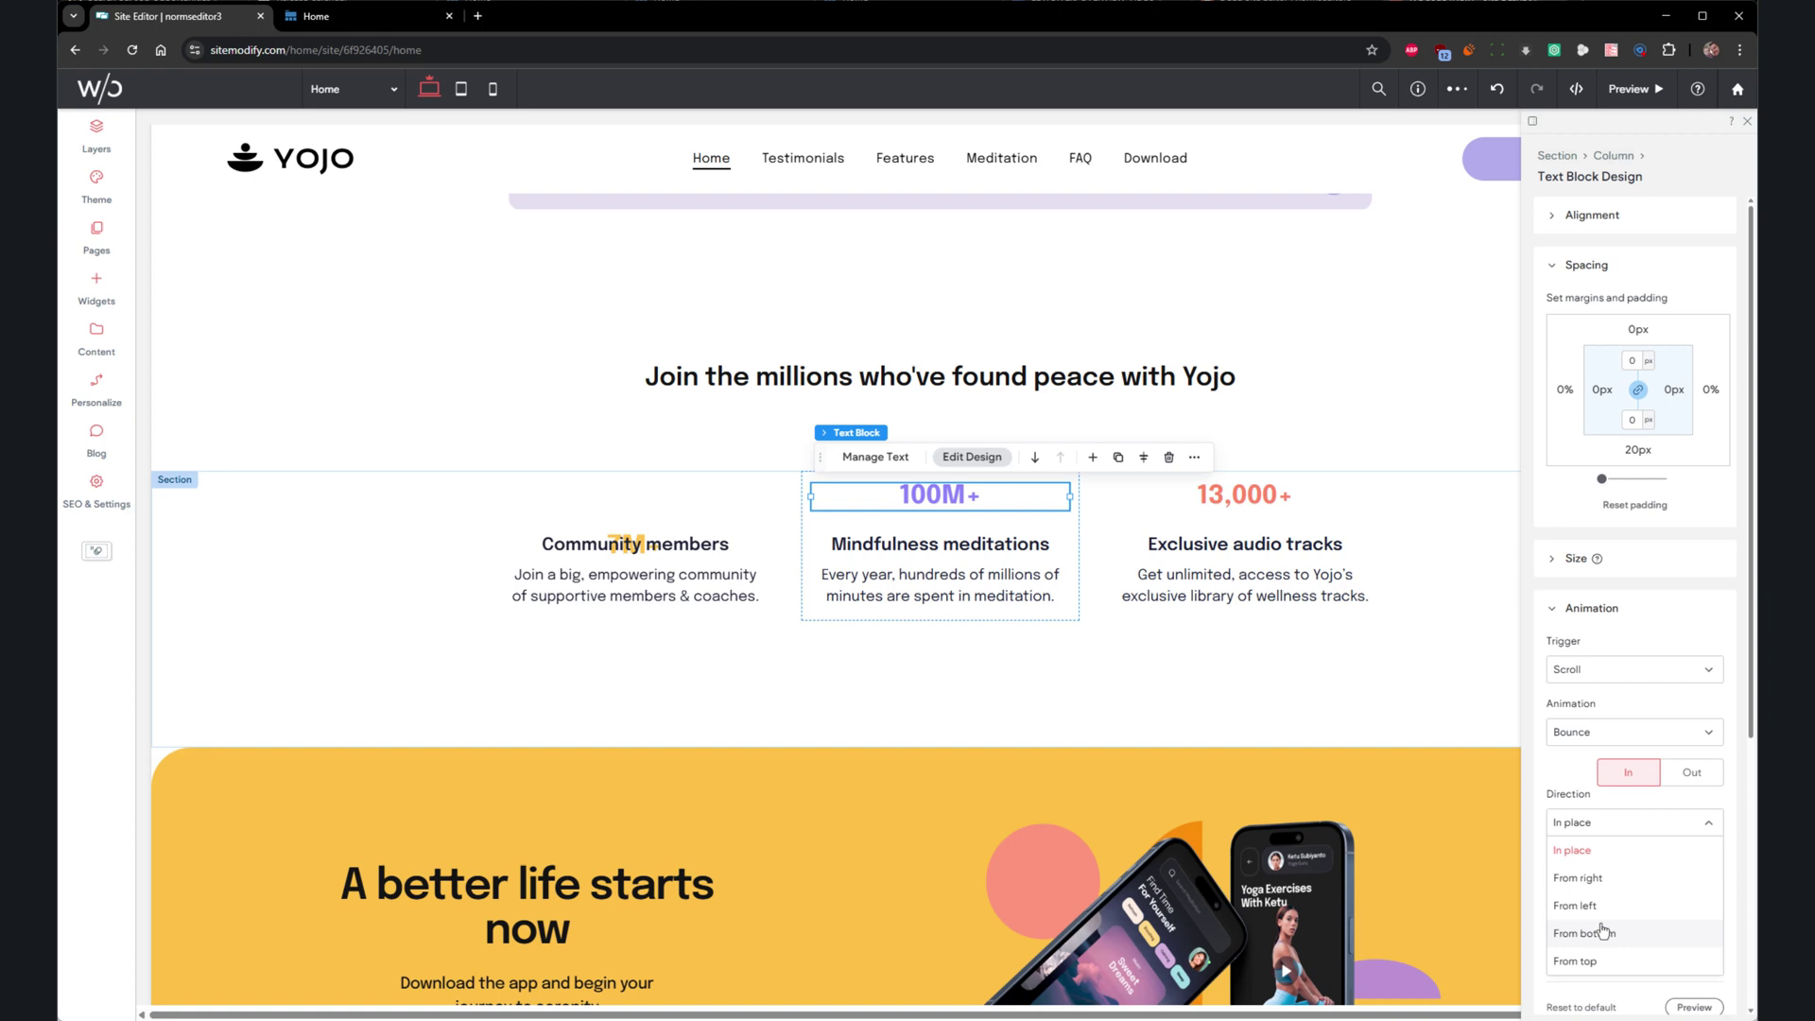
left_click(1602, 933)
left_click(1244, 495)
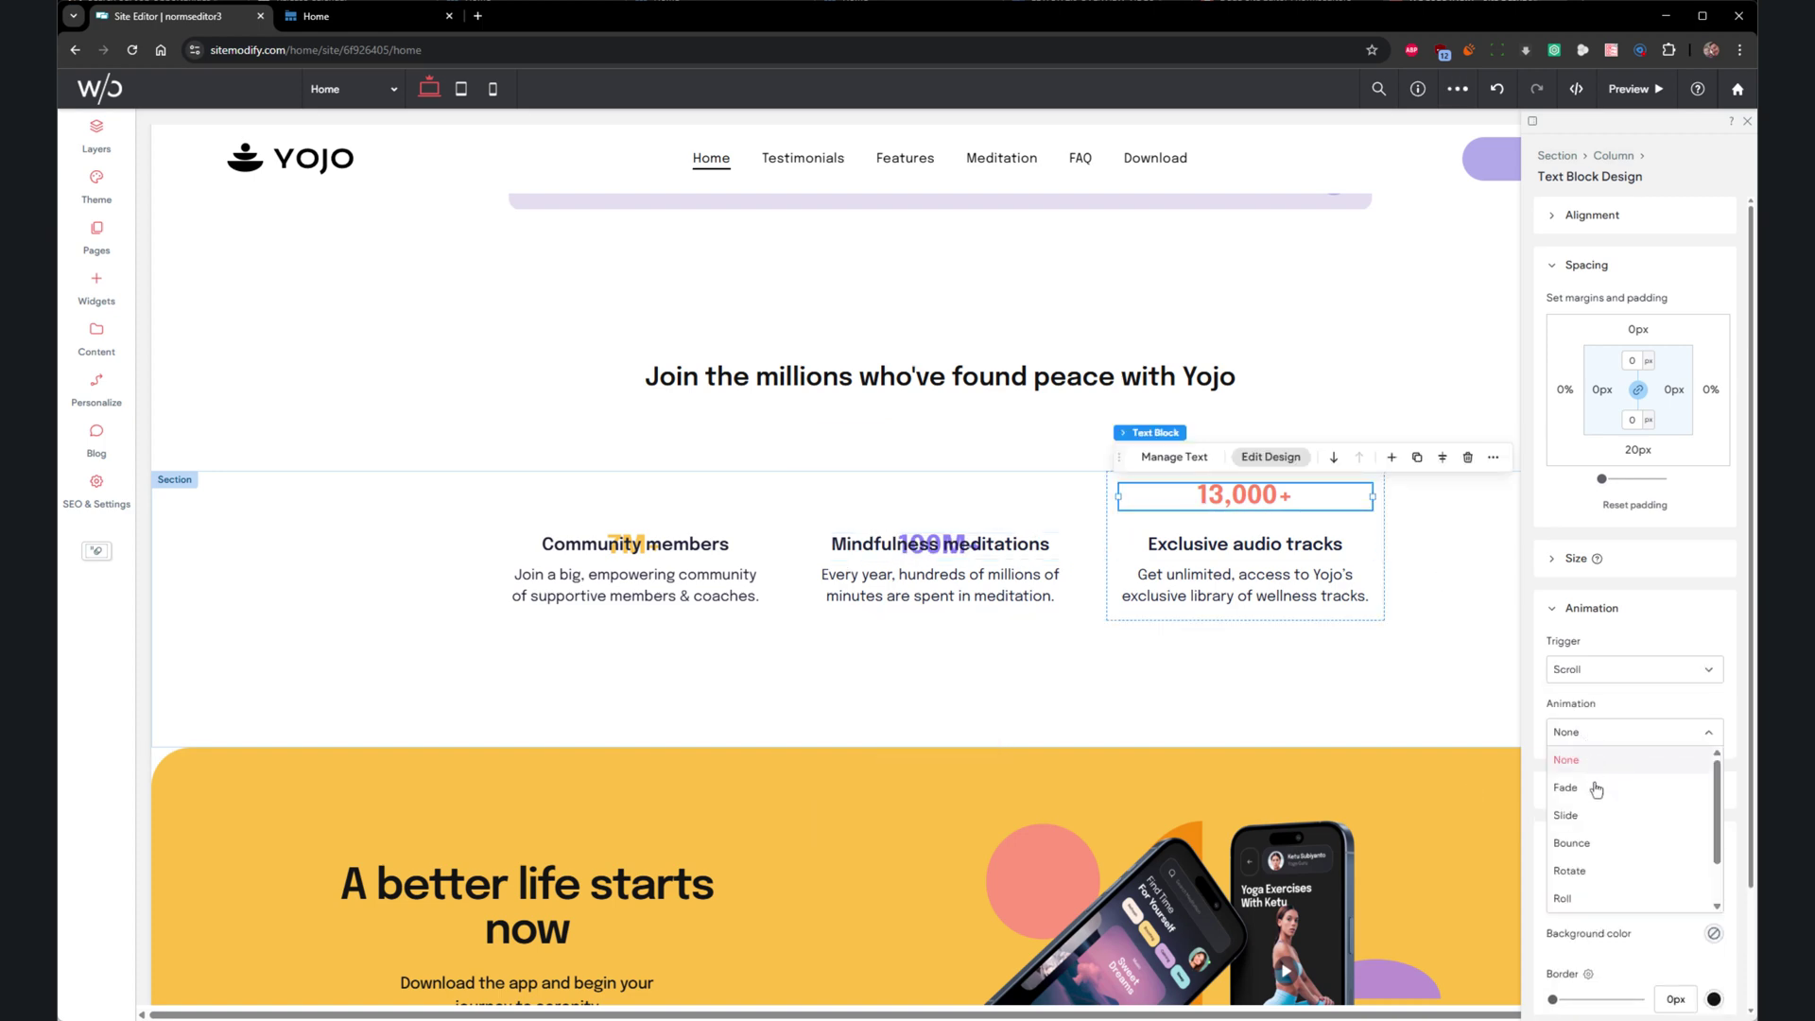
left_click(1608, 842)
left_click(1588, 933)
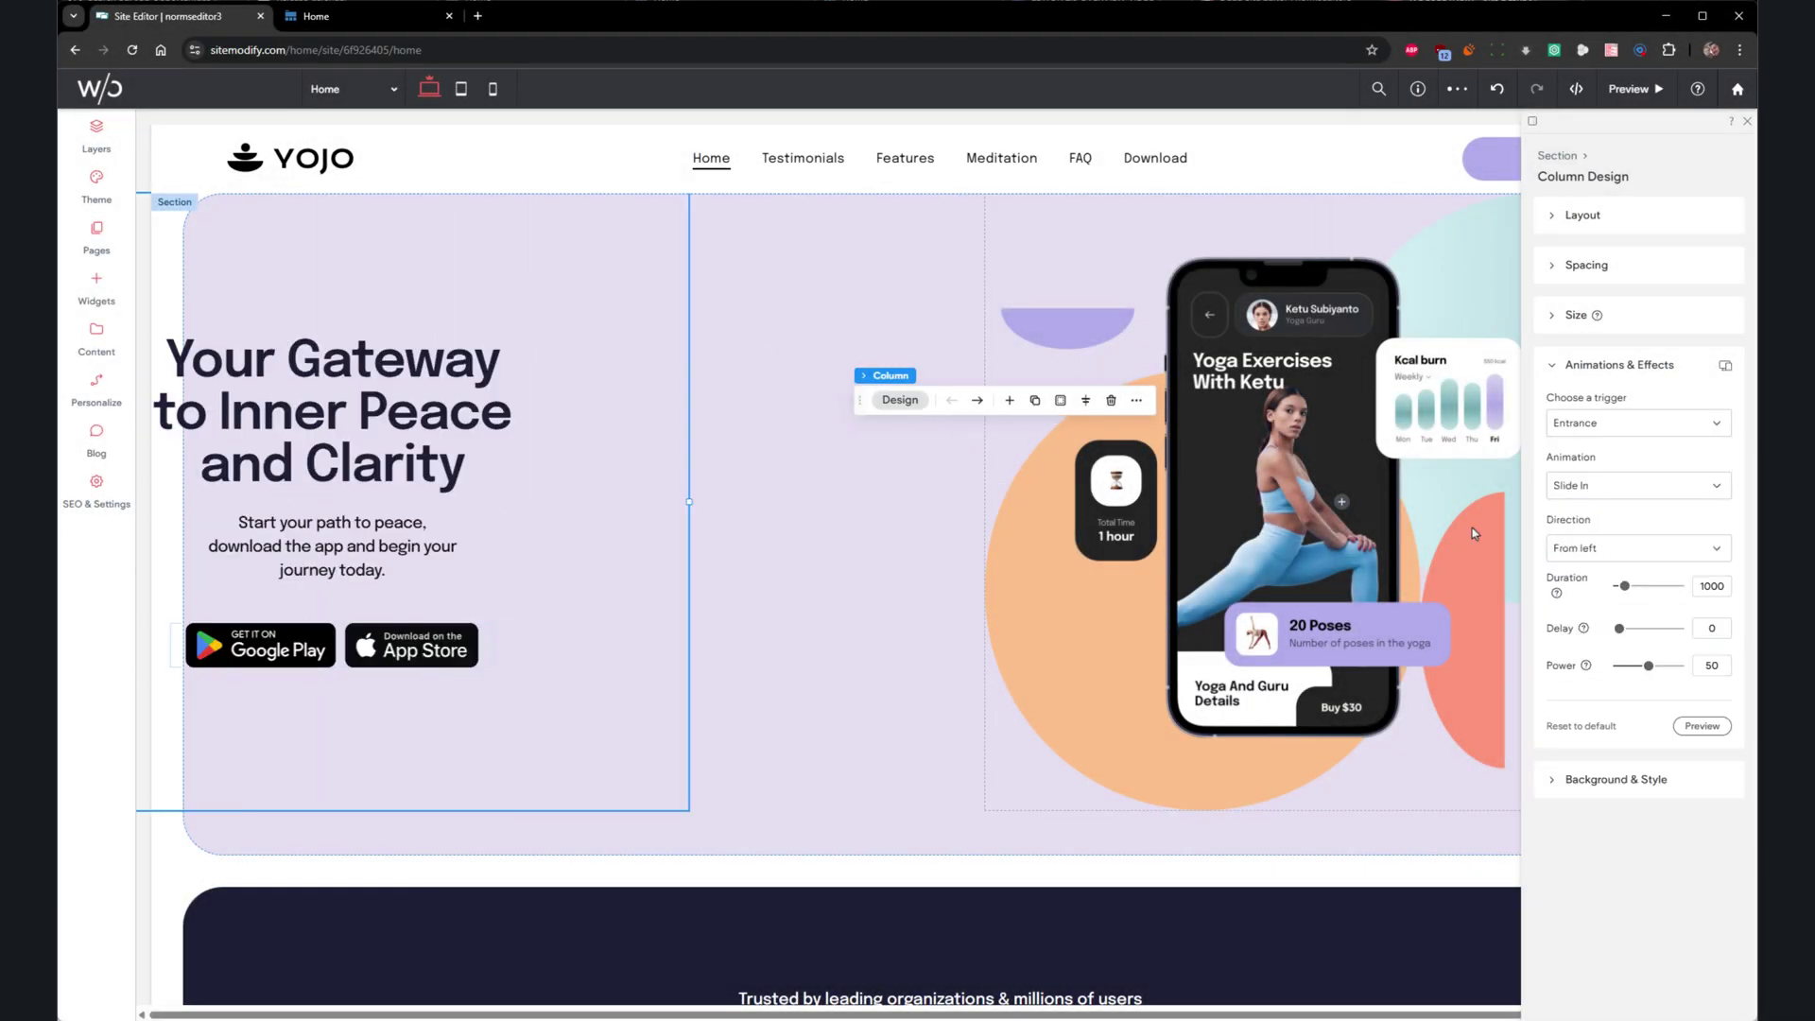
- Review the animation settings of the hero column, images, button row and woman's photo
left_click(1320, 550)
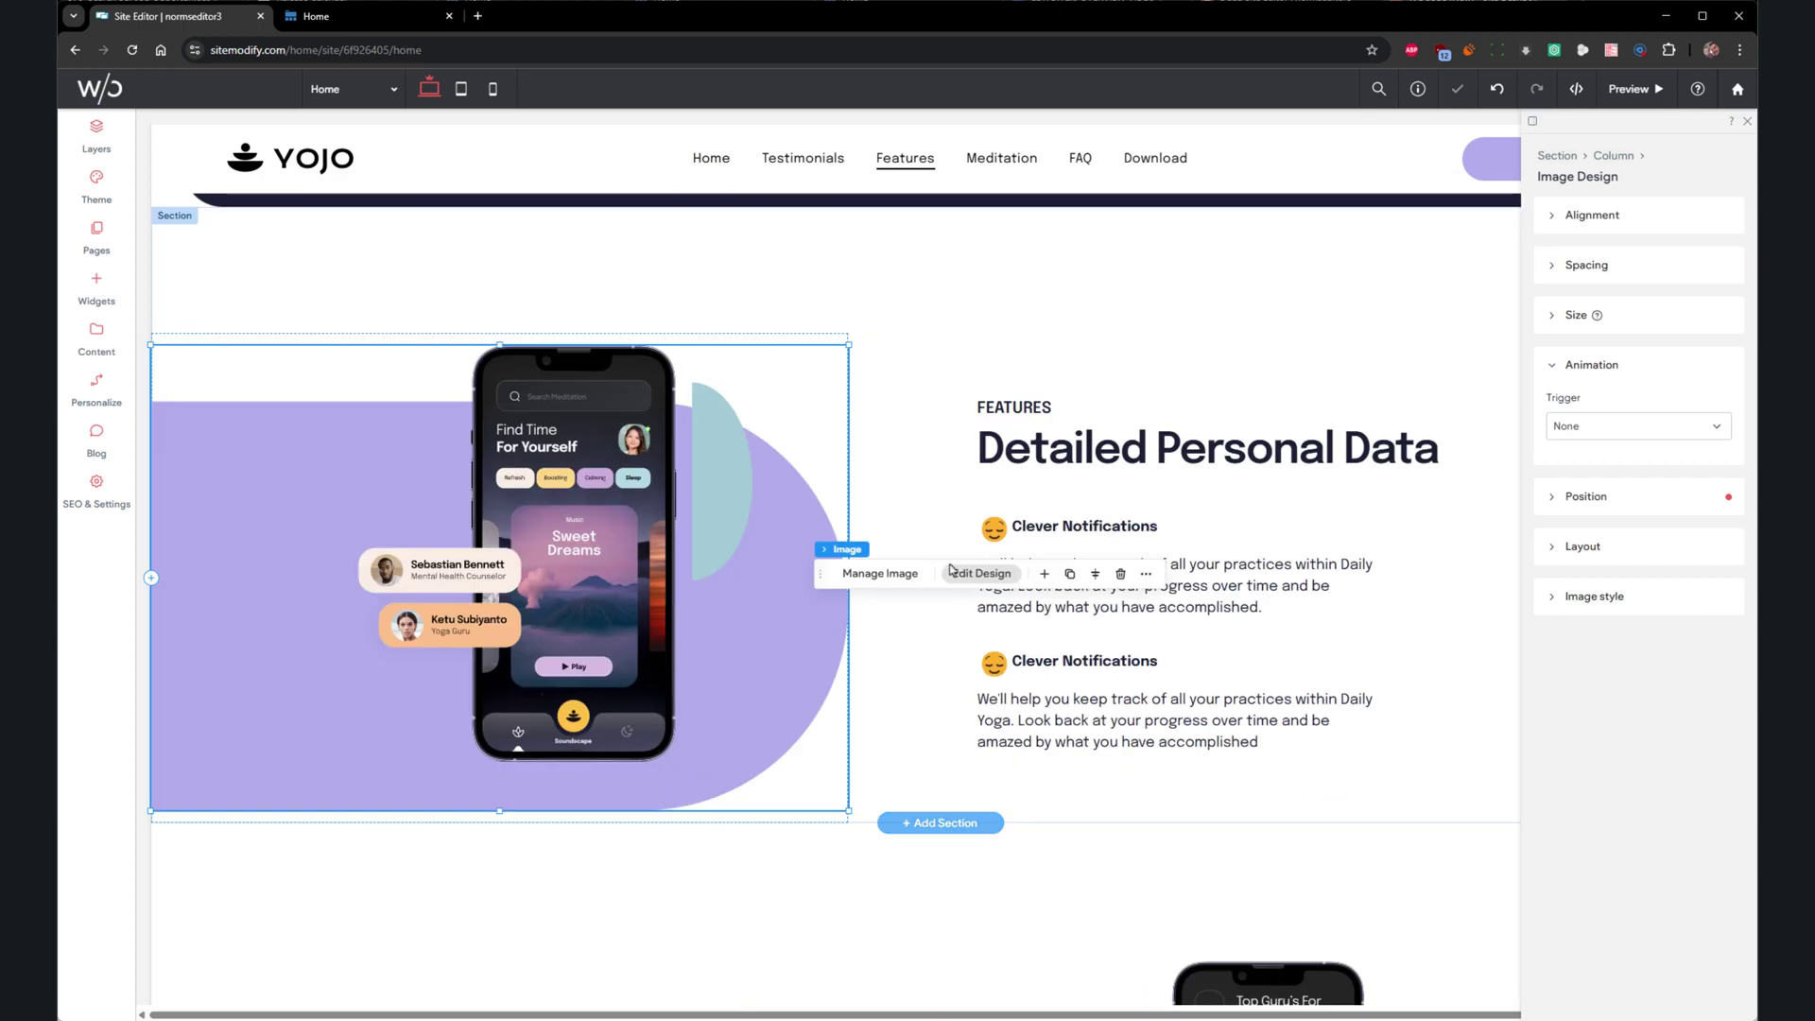
left_click(1635, 488)
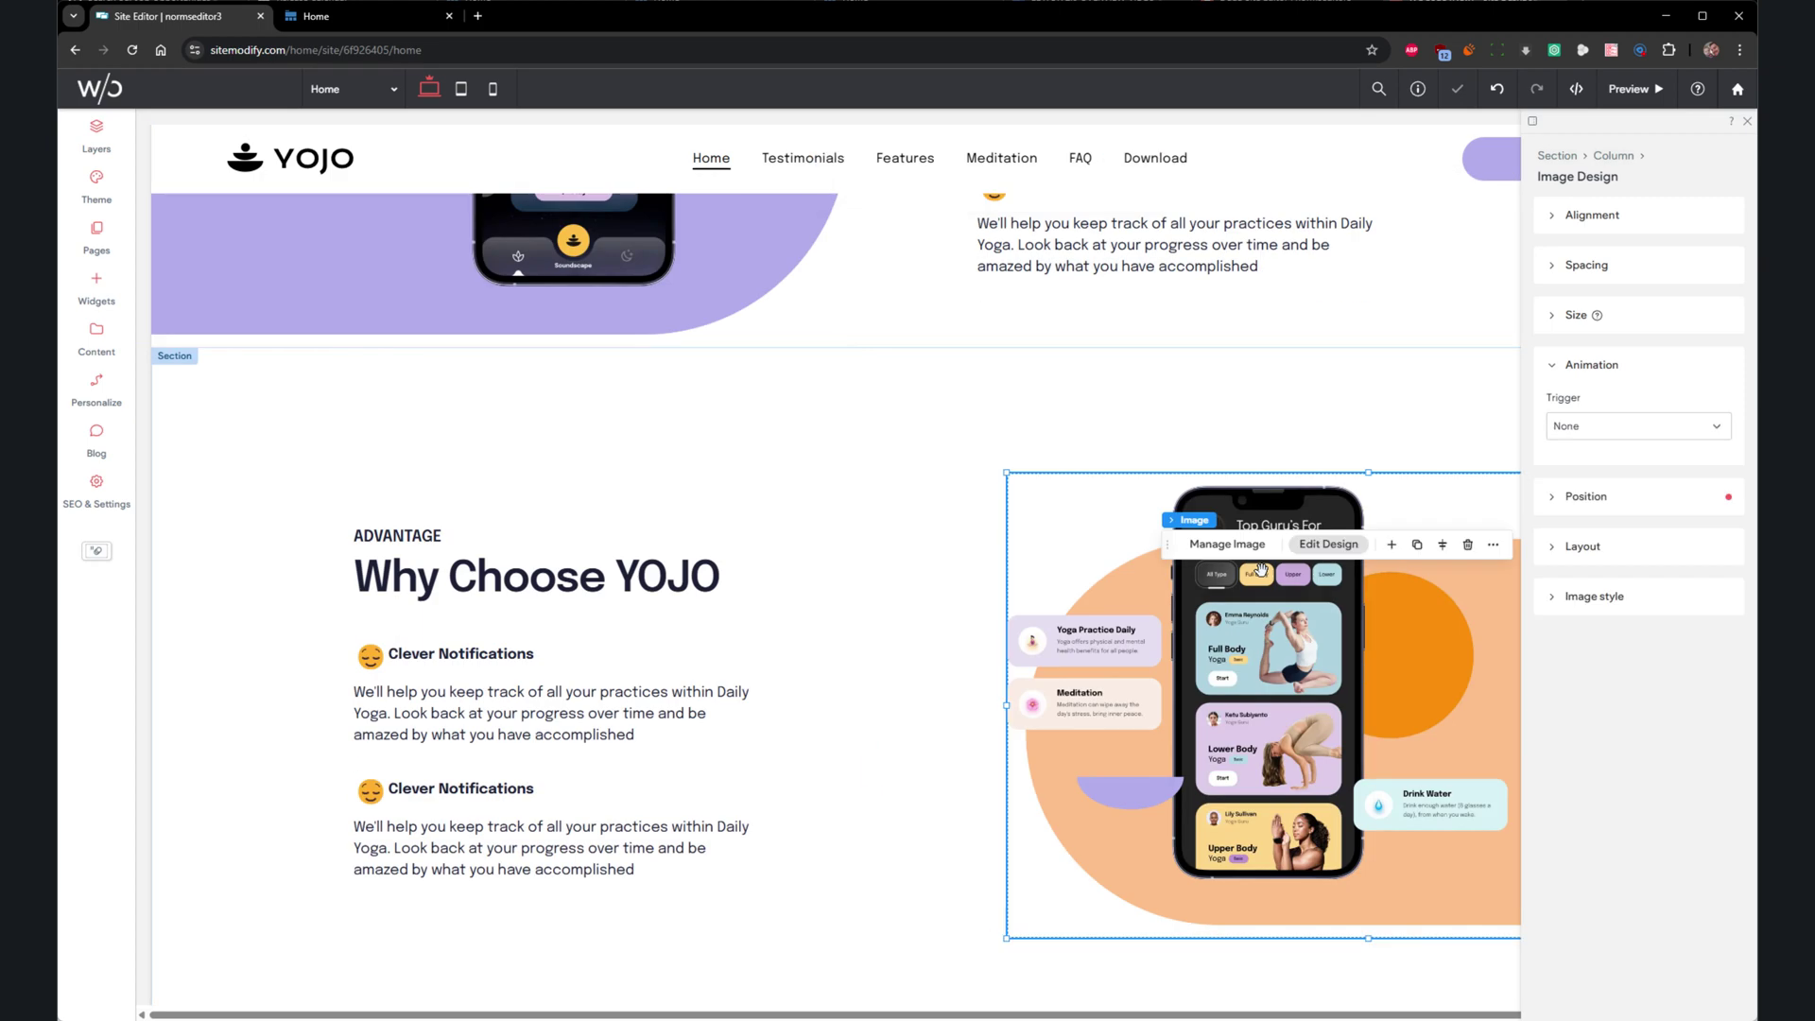
left_click(1636, 488)
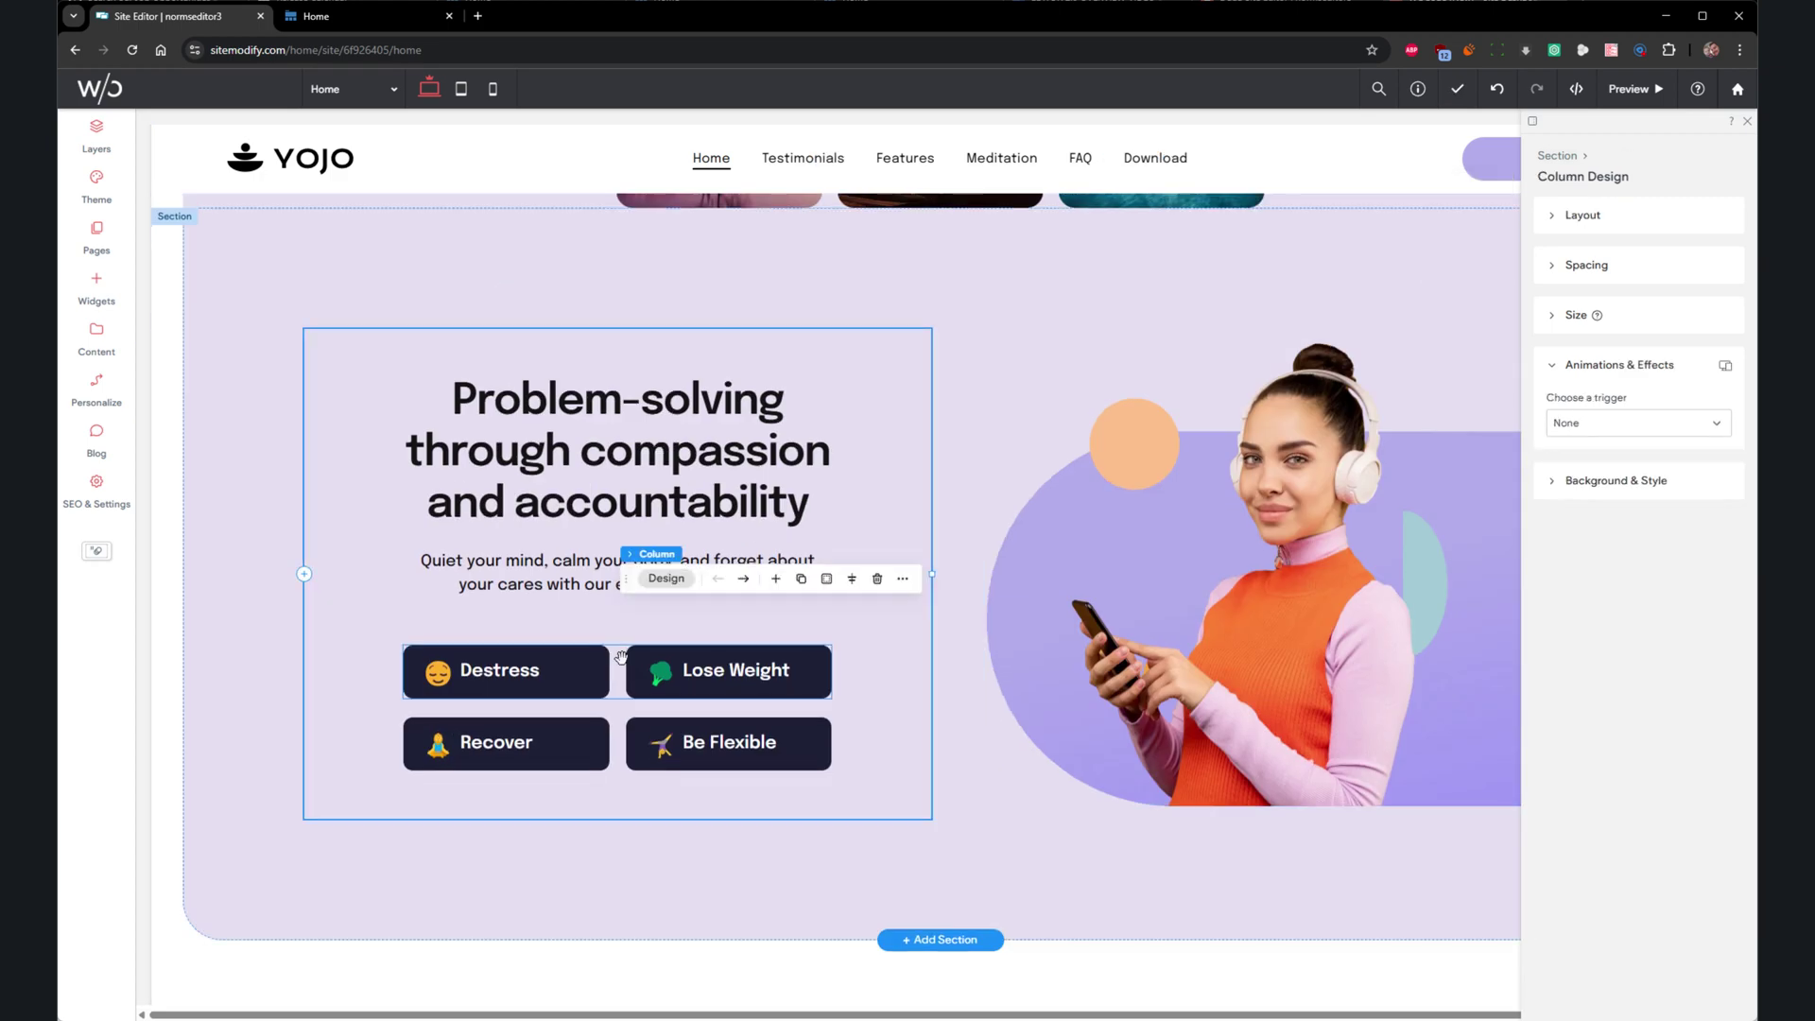
left_click(621, 657)
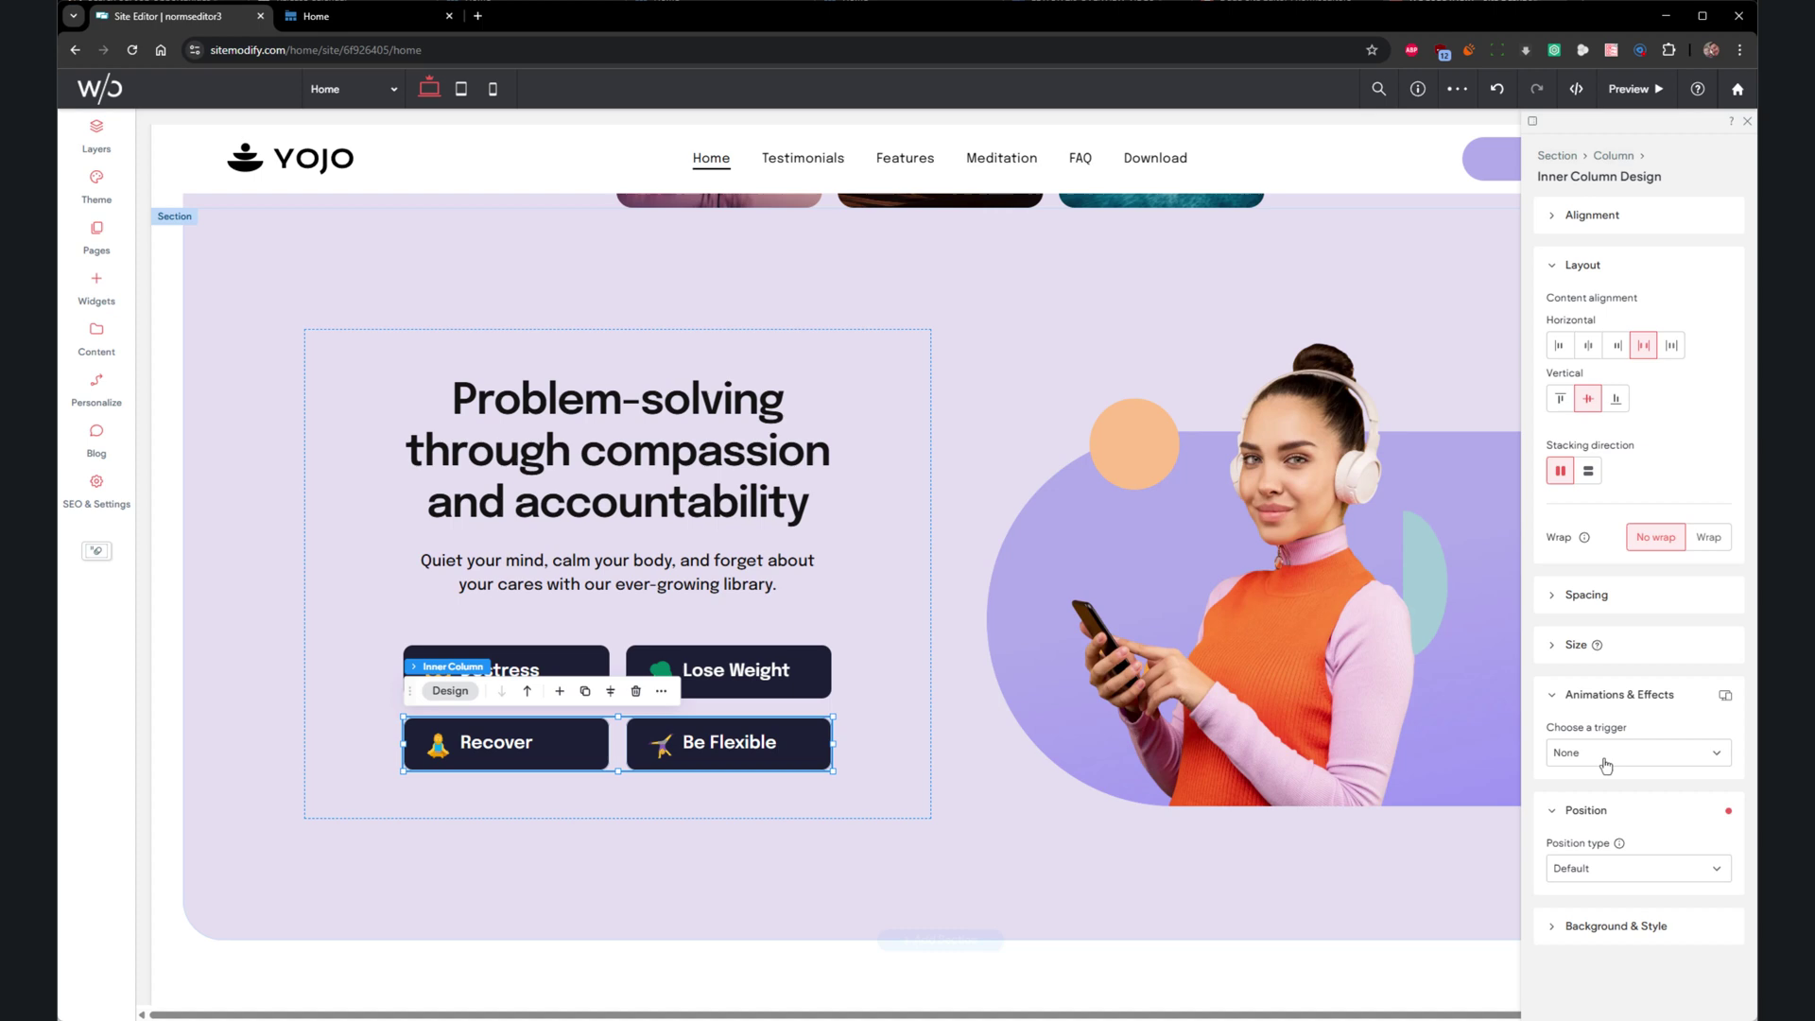
left_click(1604, 752)
left_click(1573, 883)
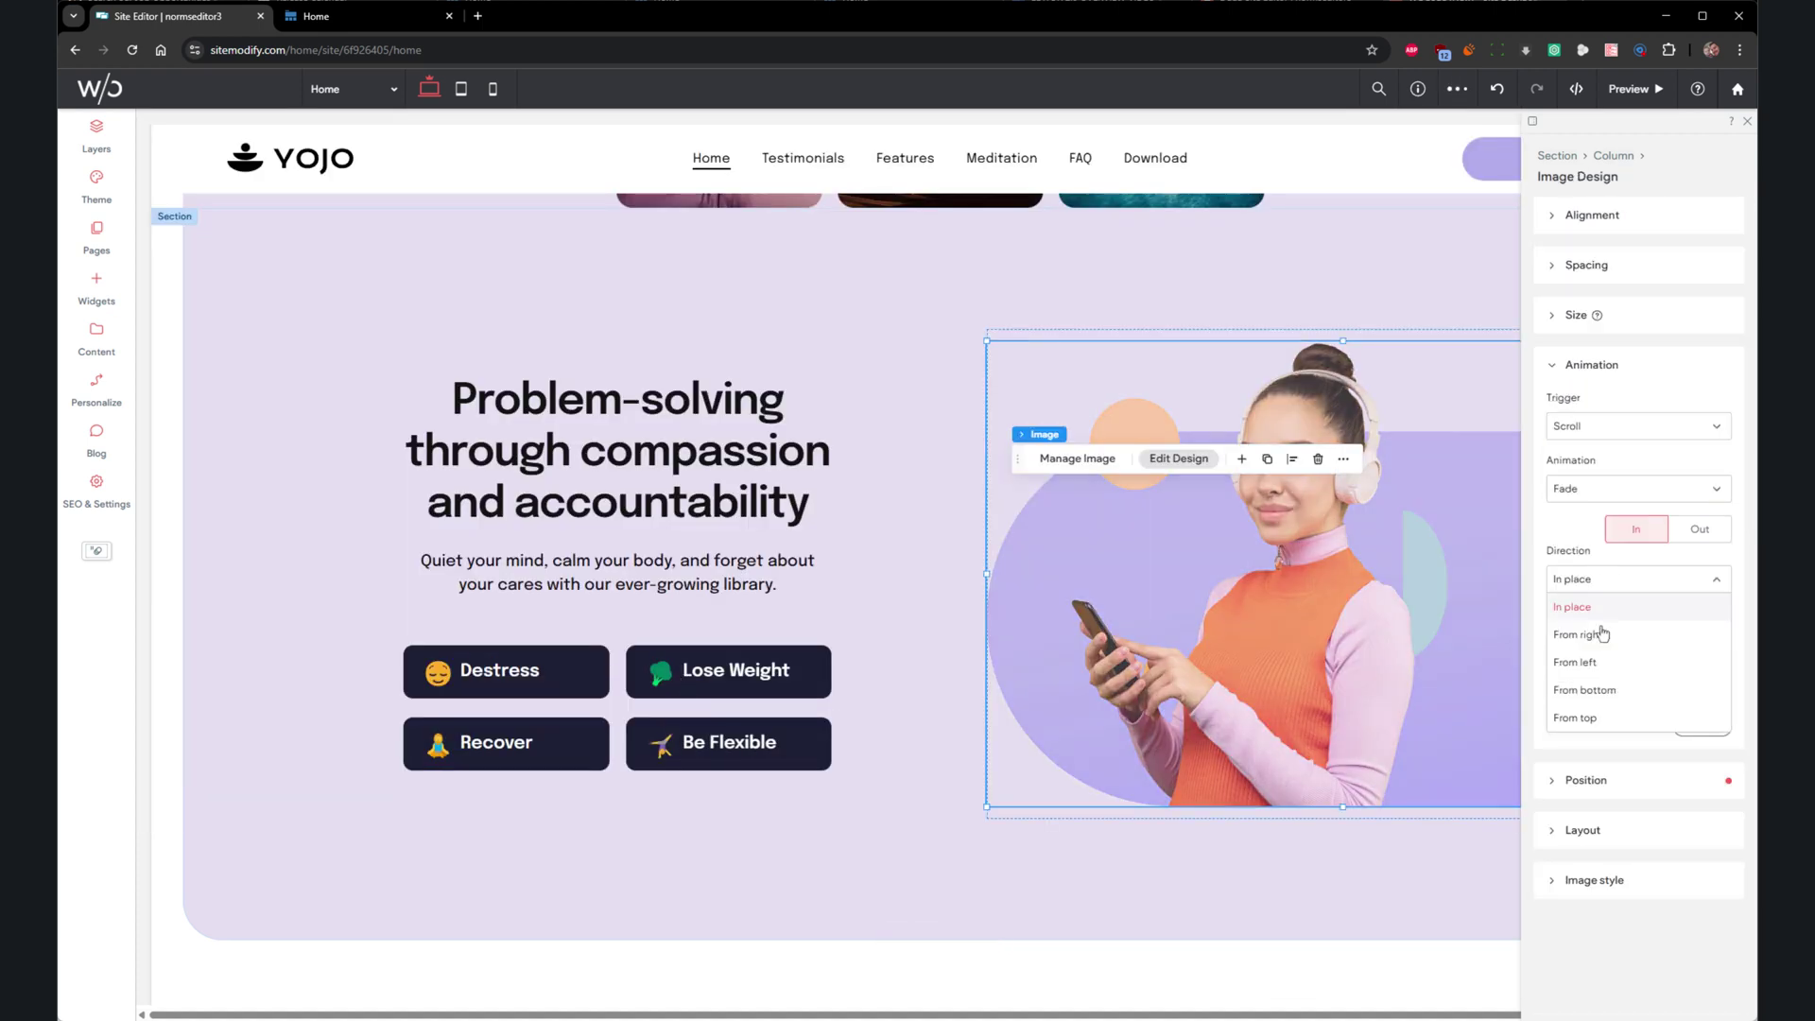
left_click(1601, 635)
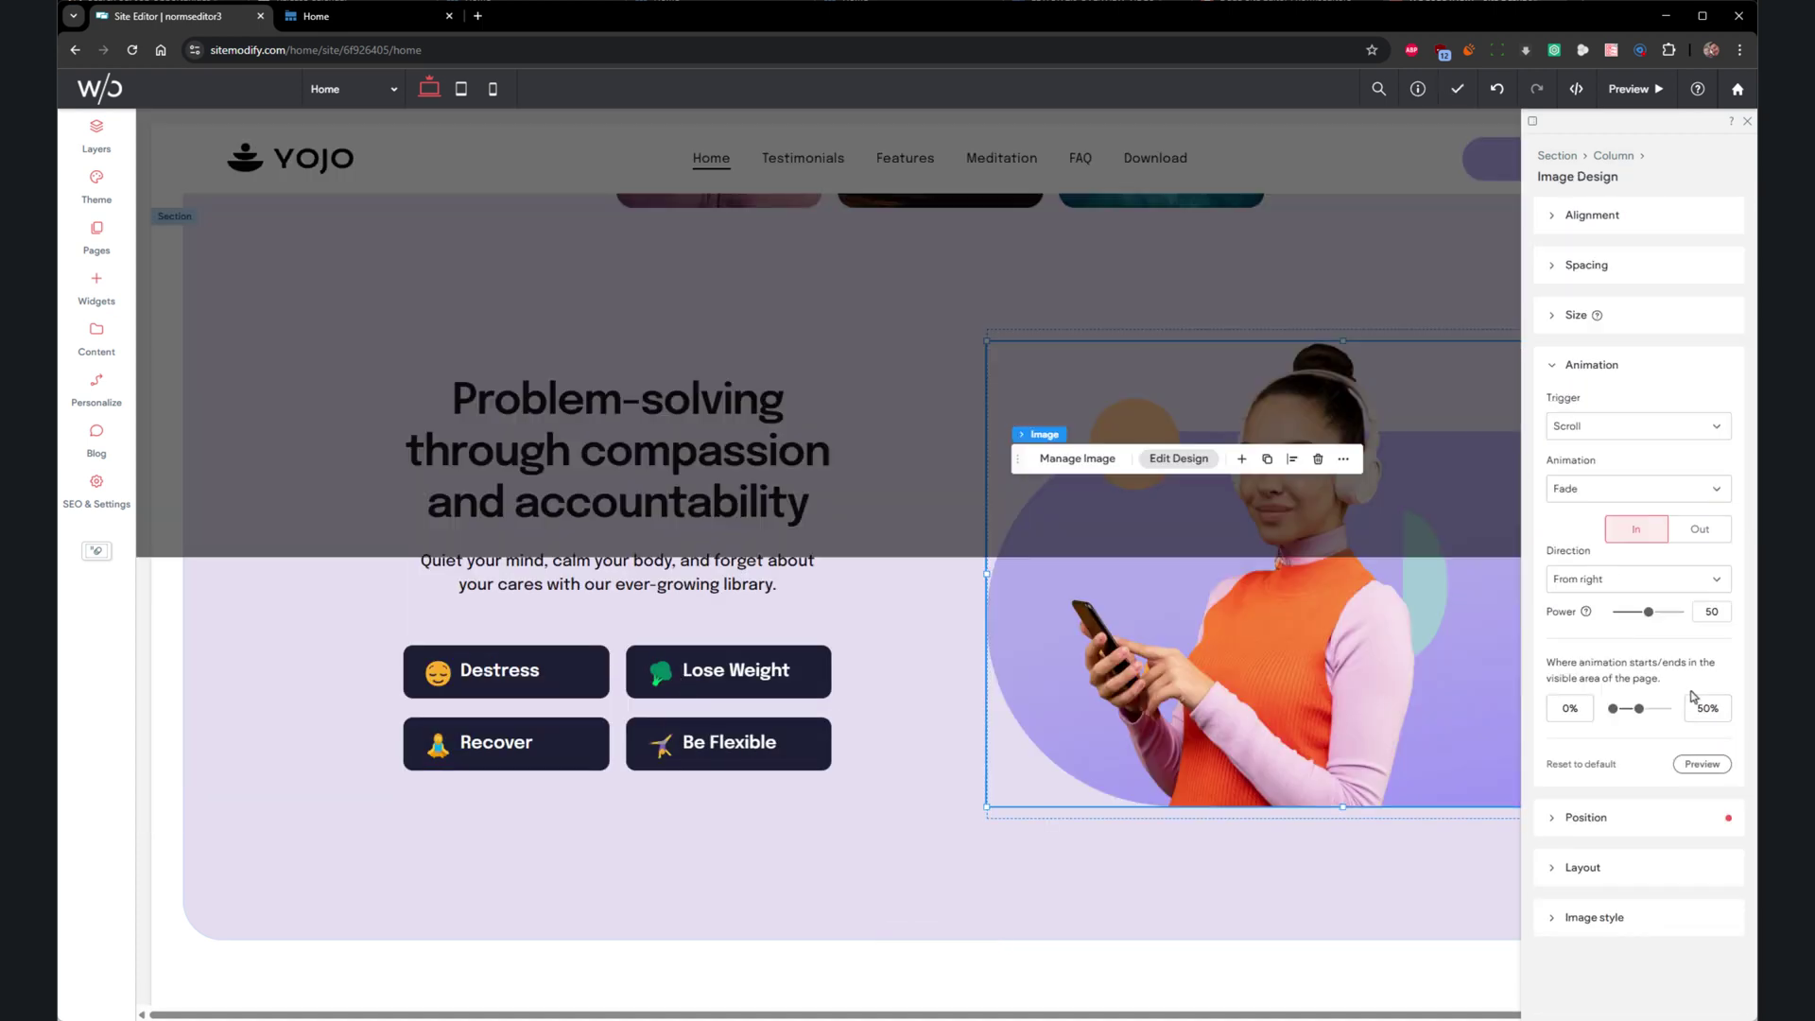
scroll(832, 473, "down", 5)
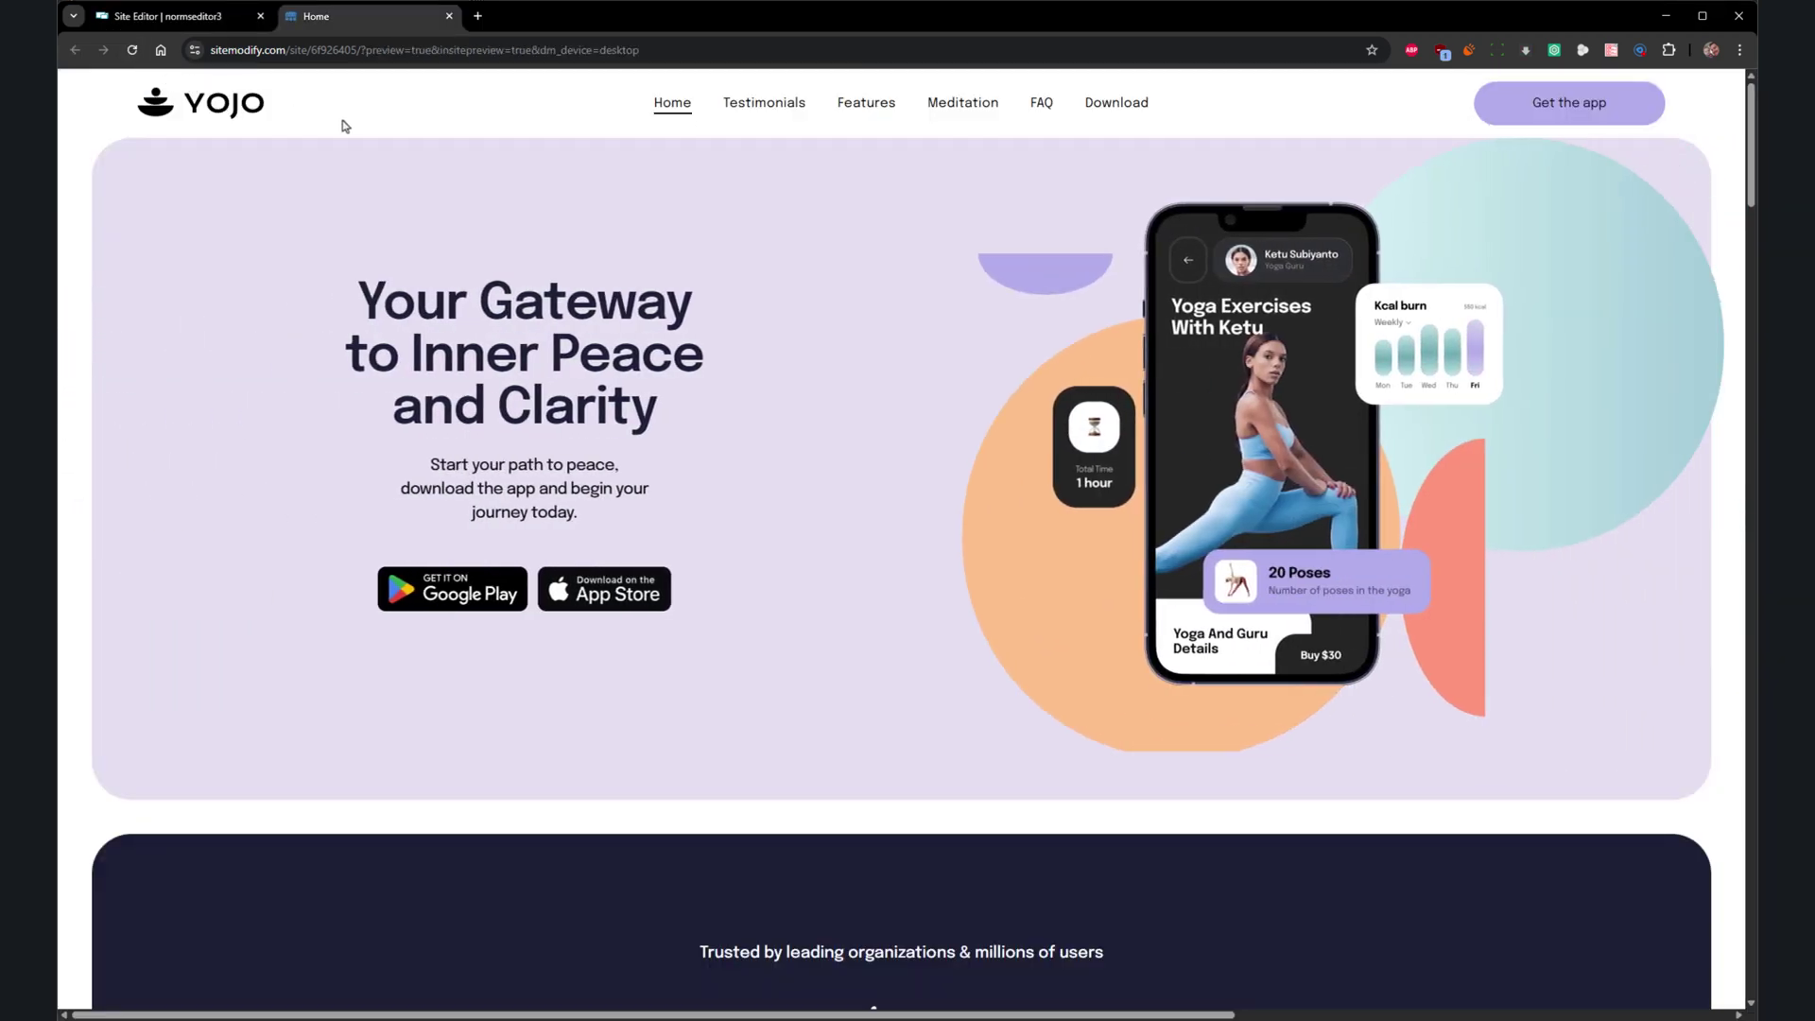
- Scroll the preview past testimonials, features and wellness library down to the FAQ section
scroll(343, 123, "down", 7)
scroll(342, 124, "down", 10)
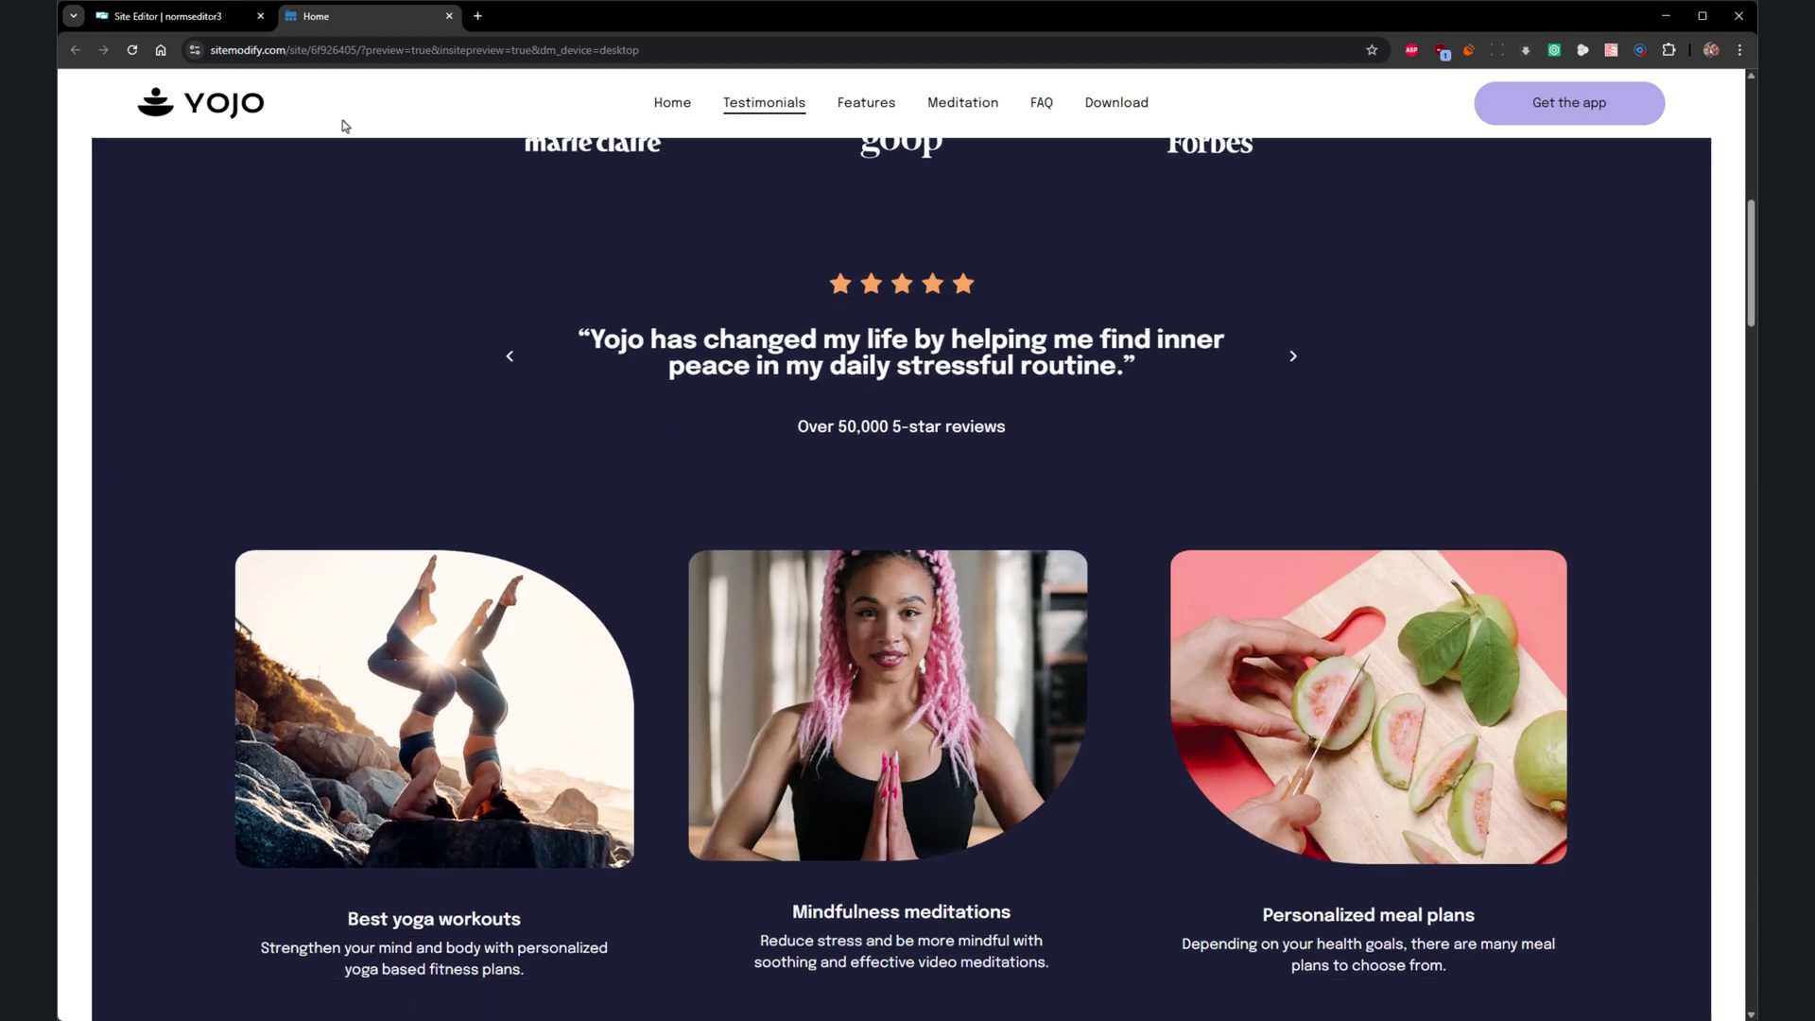
scroll(342, 123, "down", 10)
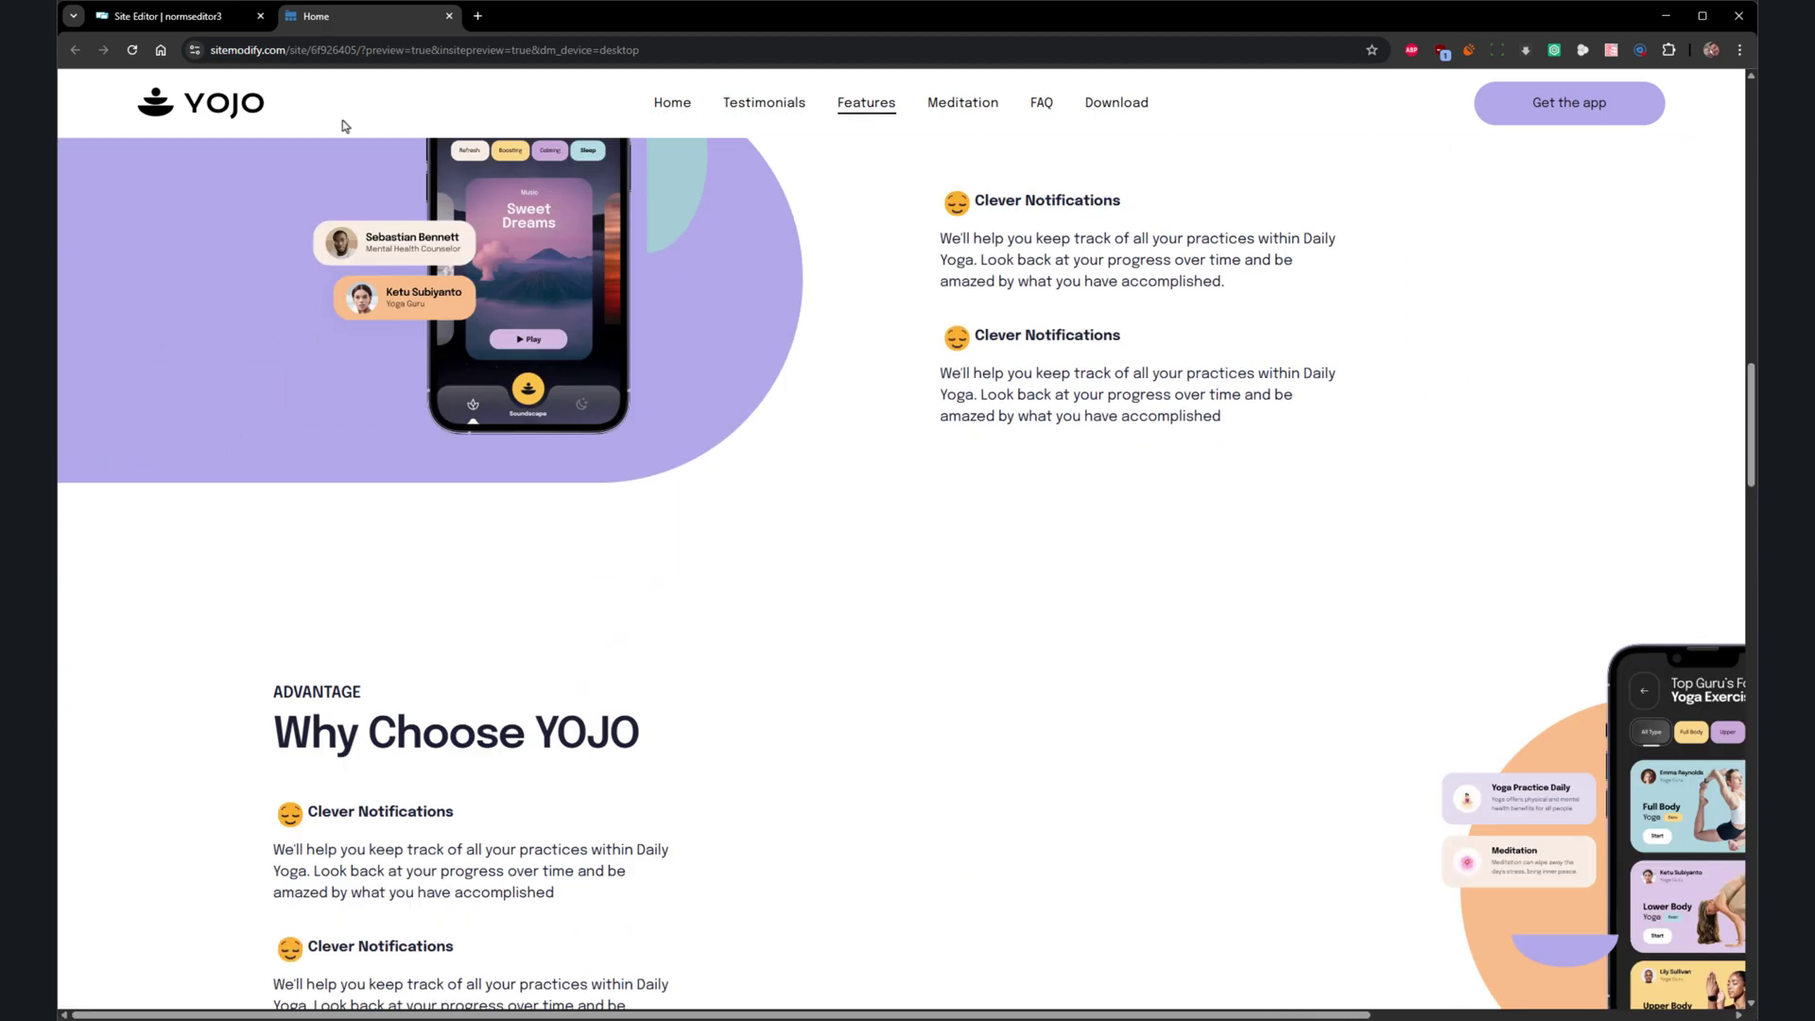
scroll(344, 126, "down", 8)
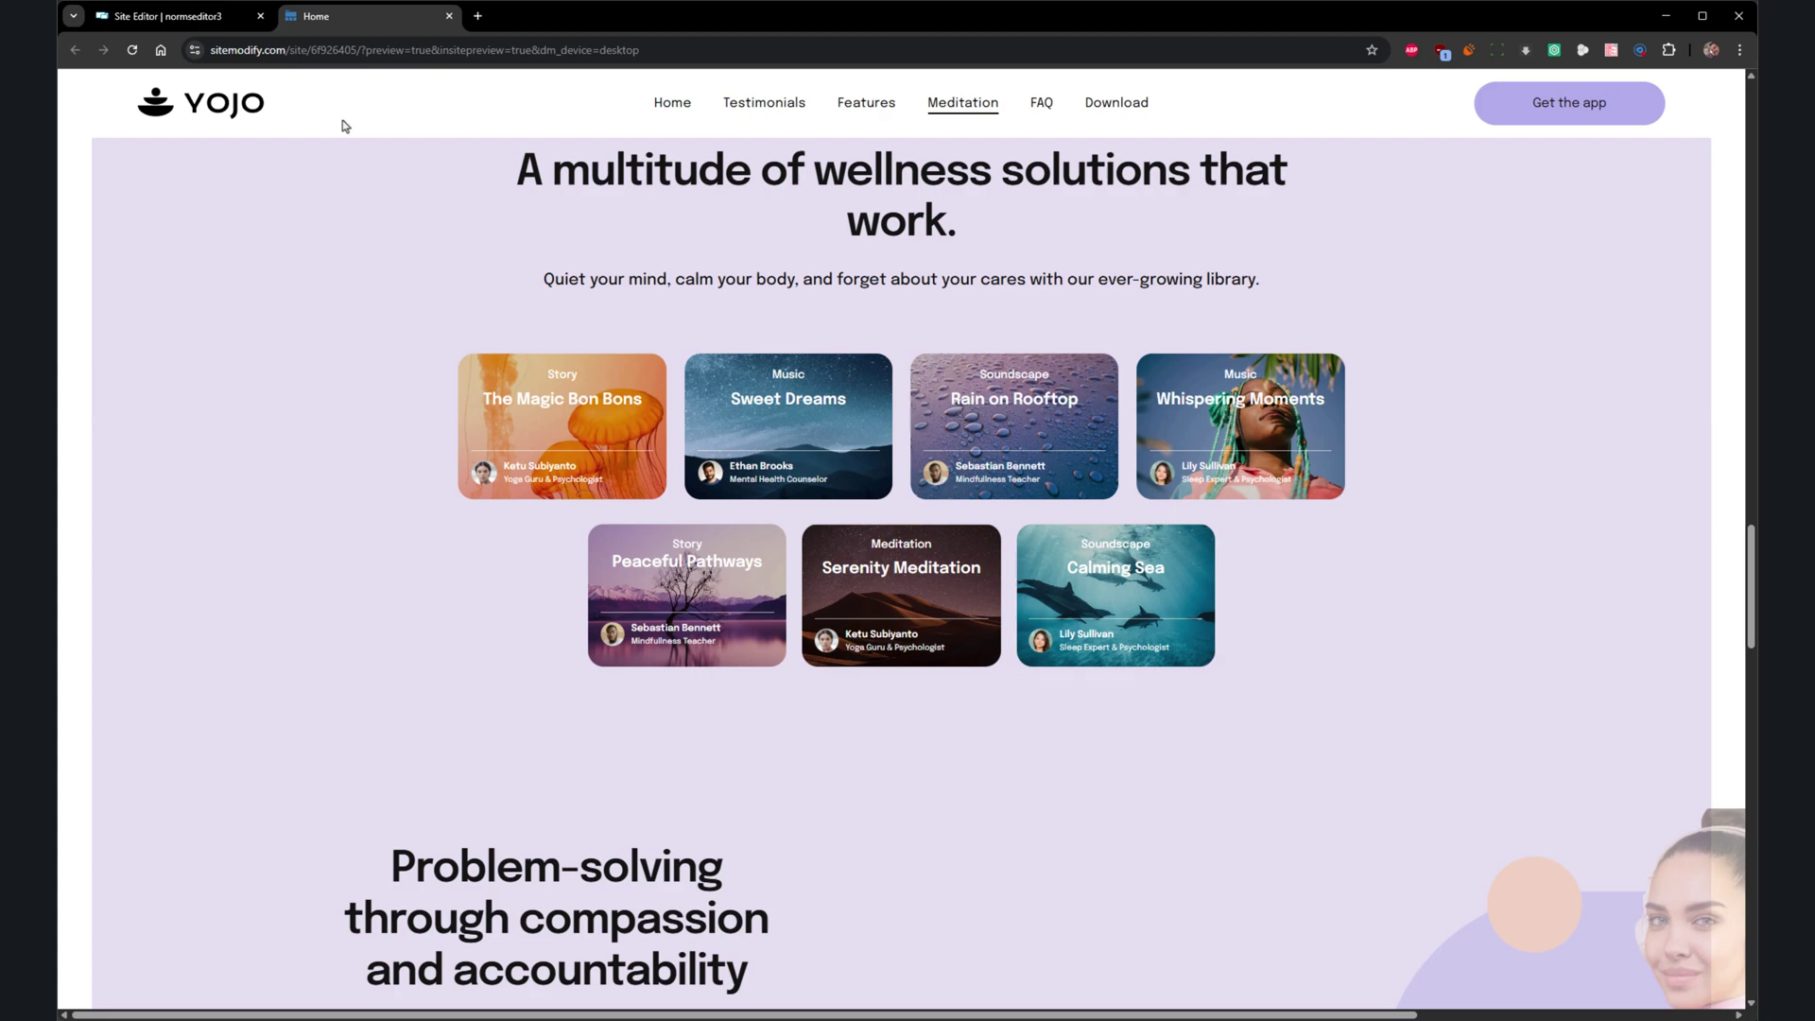
scroll(344, 126, "down", 10)
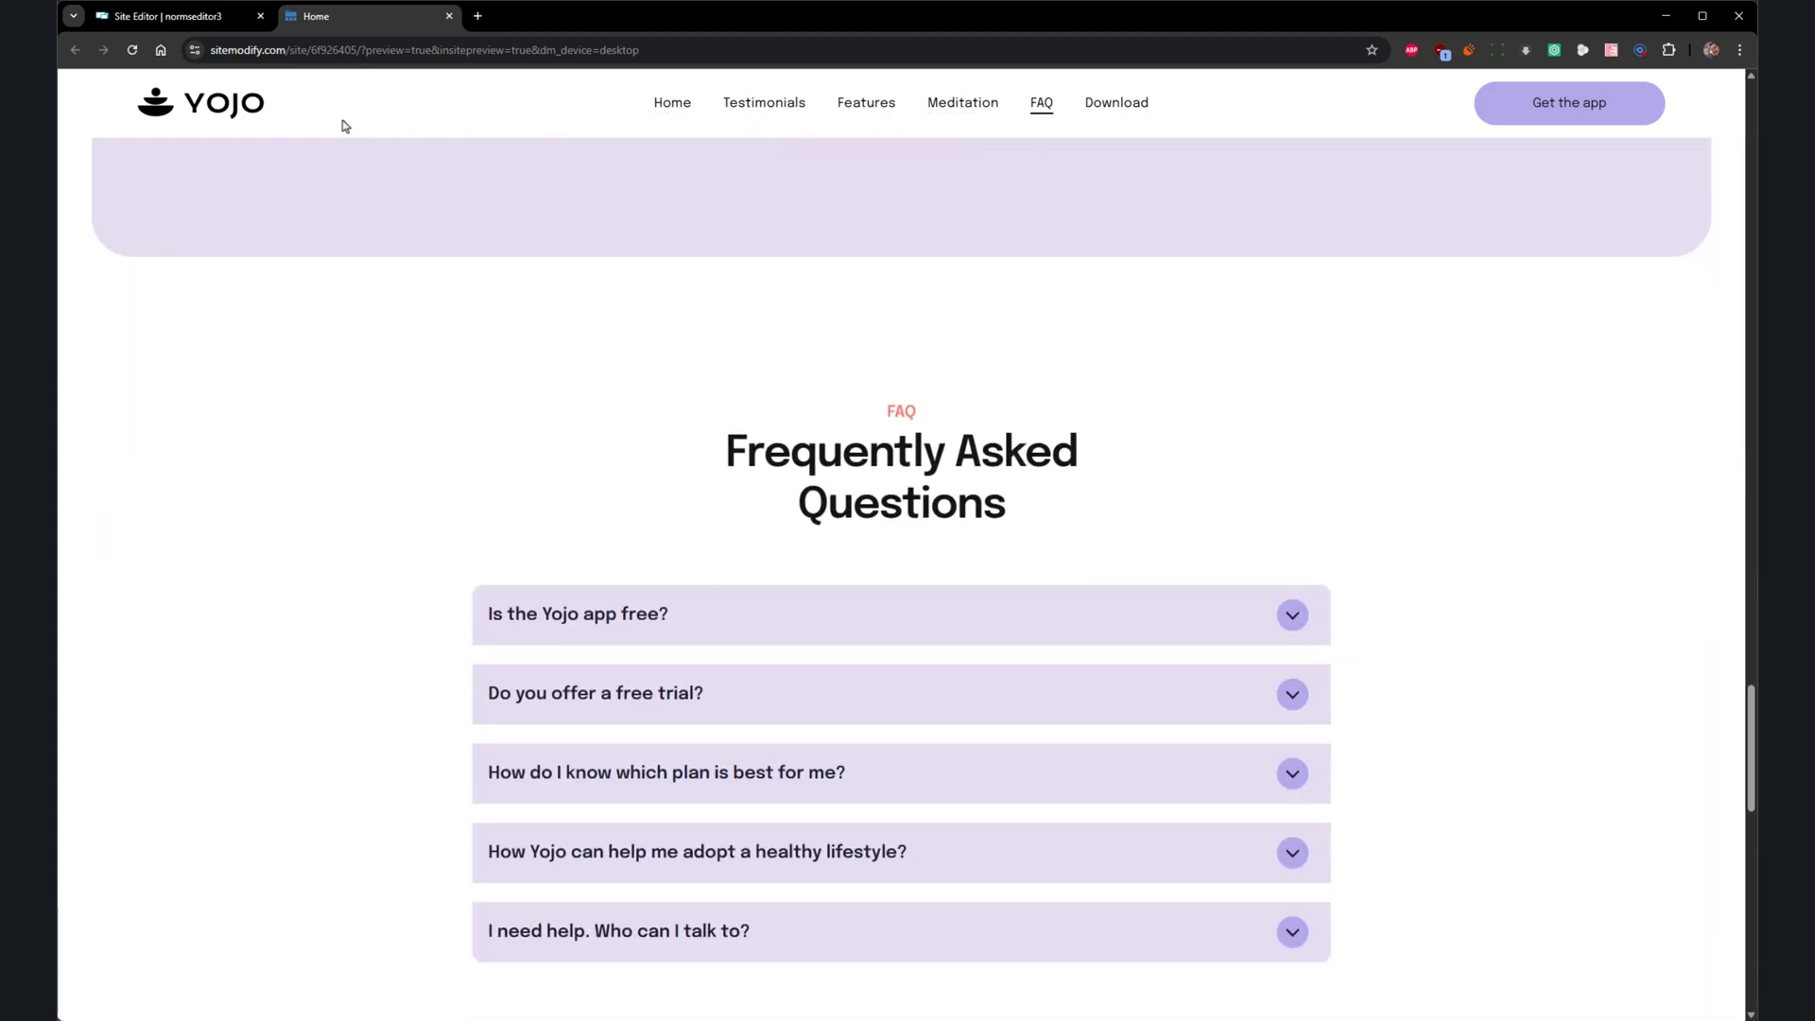